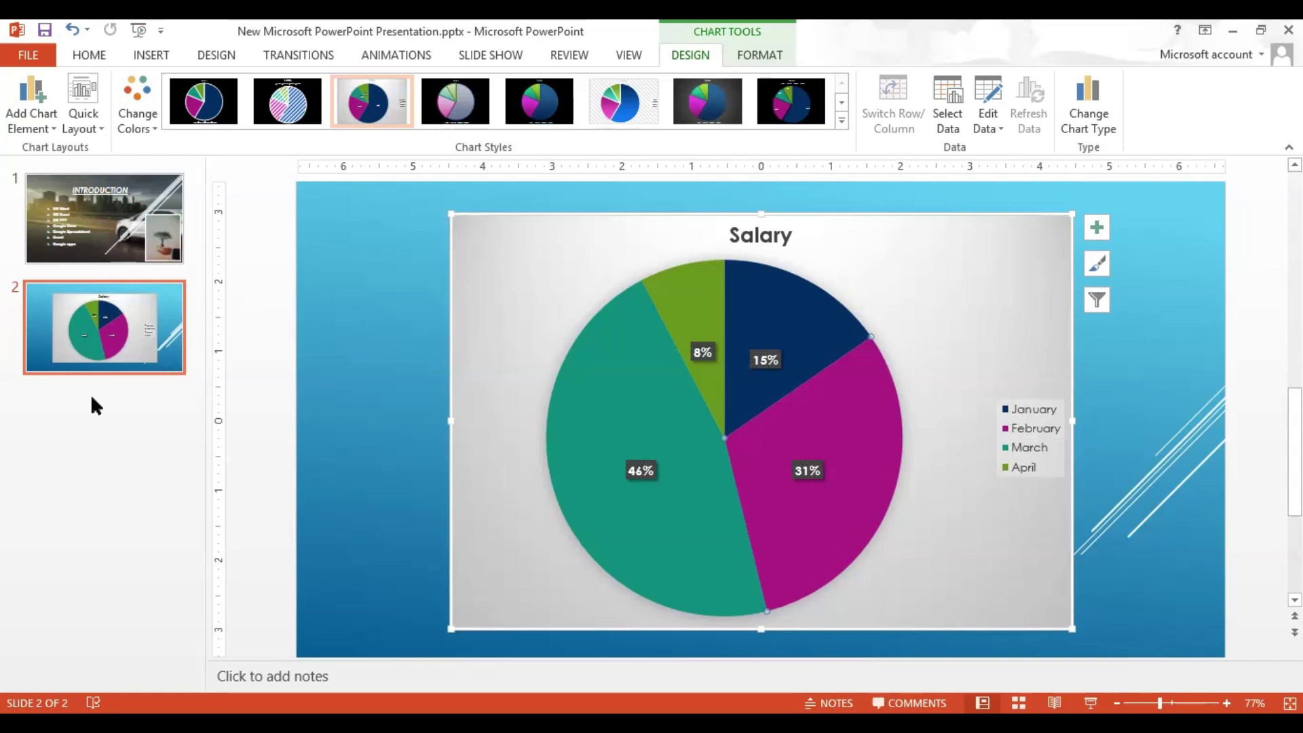
Step: Add a new slide 3 after the chart slide and delete its content and title placeholders
left_click(93, 397)
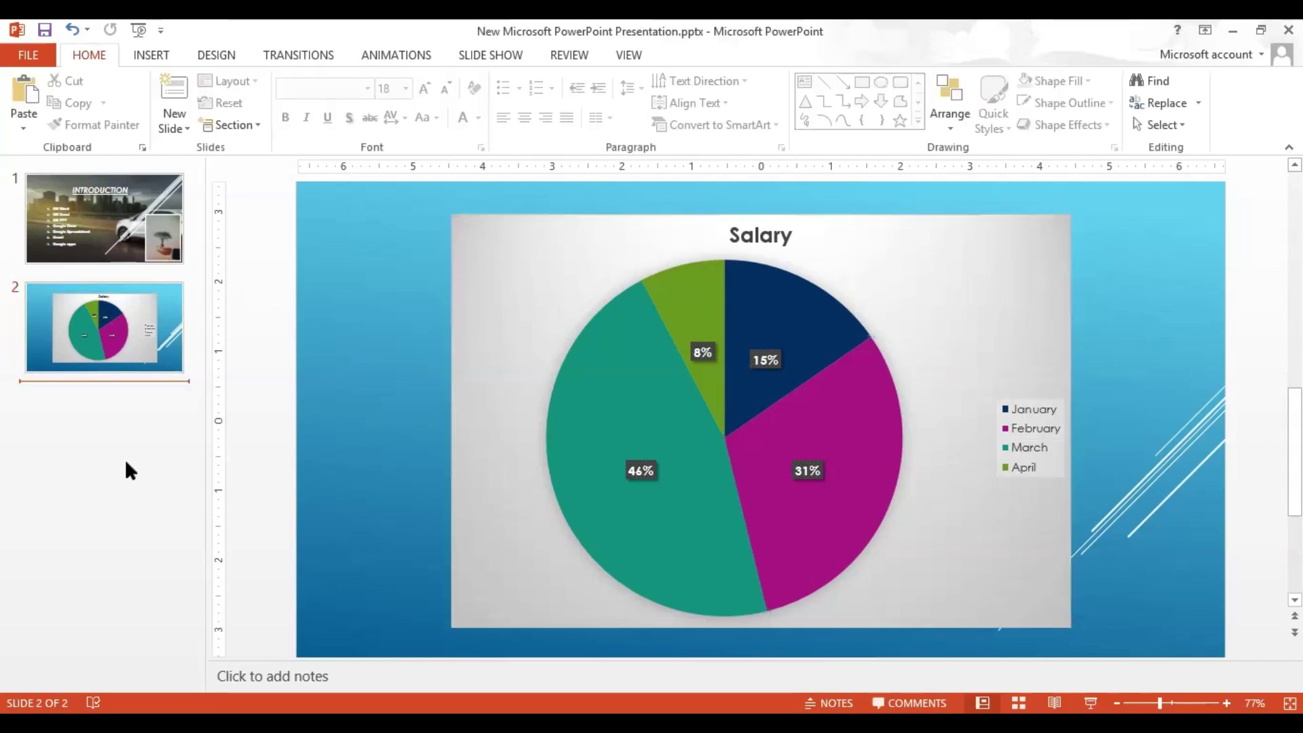
key("Return")
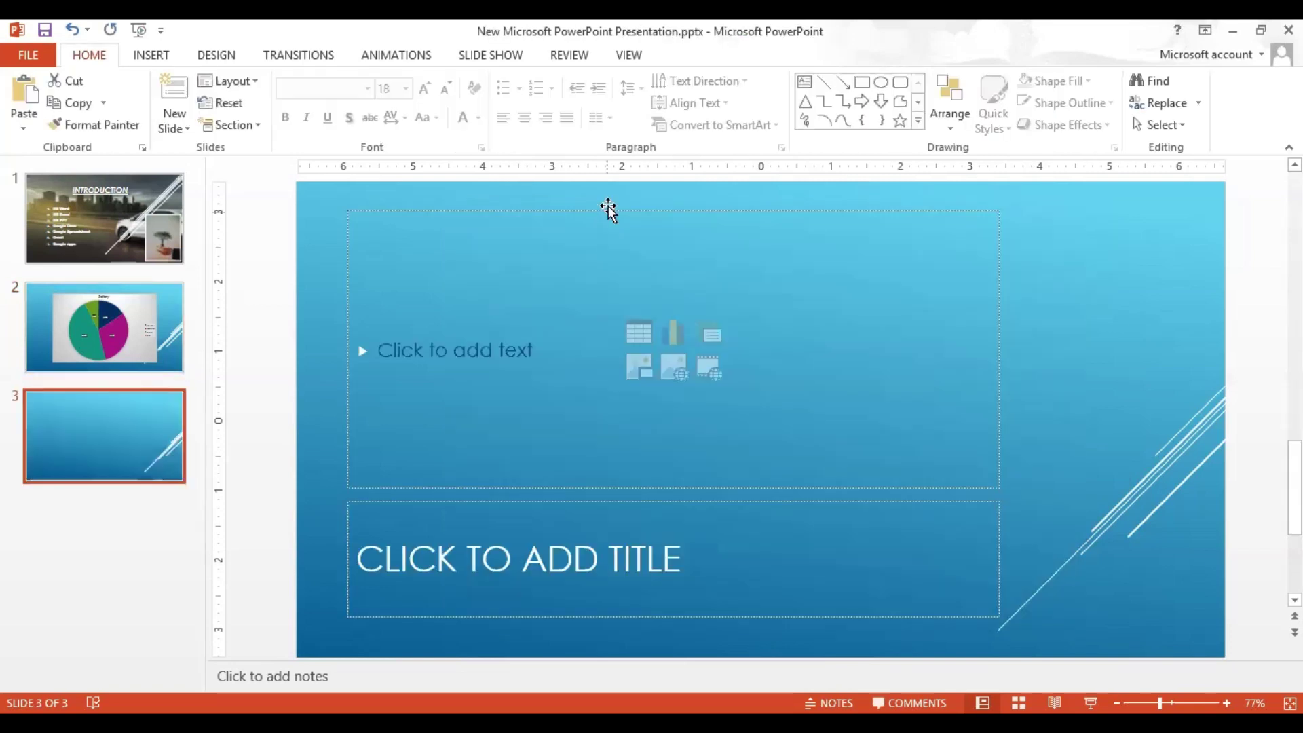
left_click(608, 210)
key("Delete")
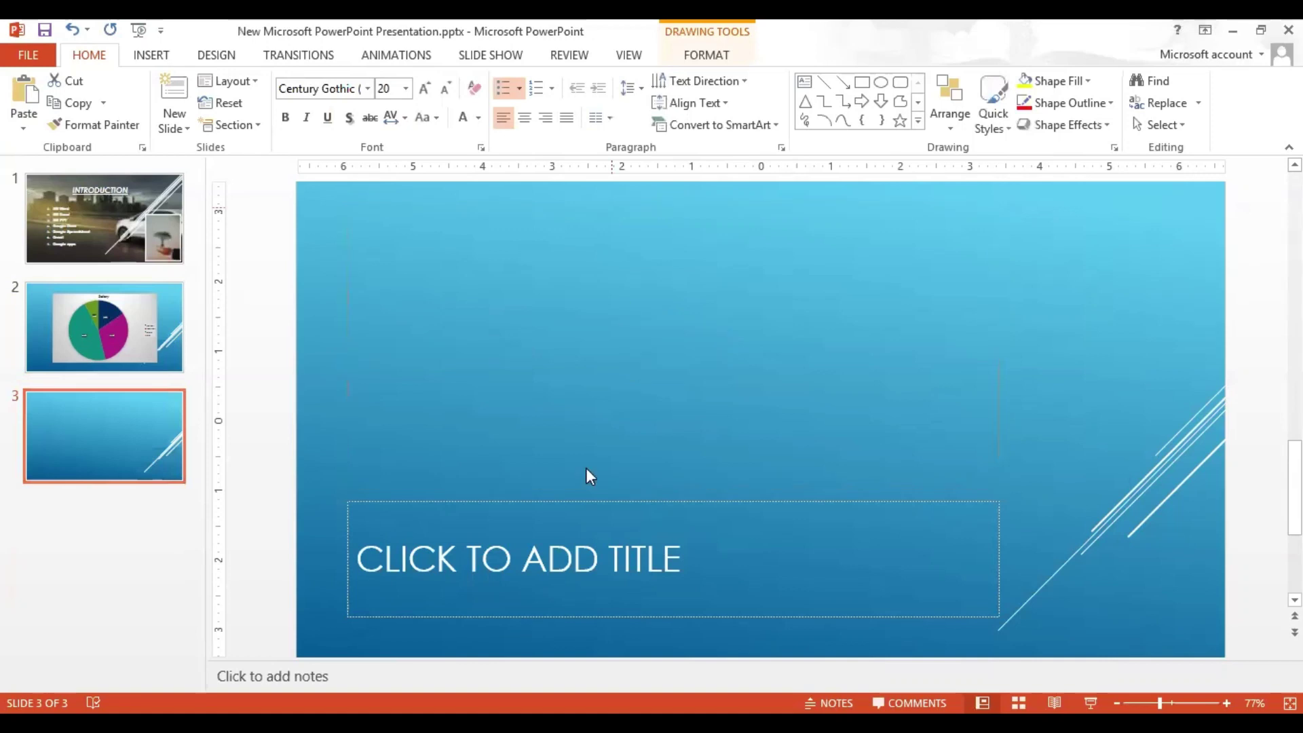
left_click(599, 504)
key("Delete")
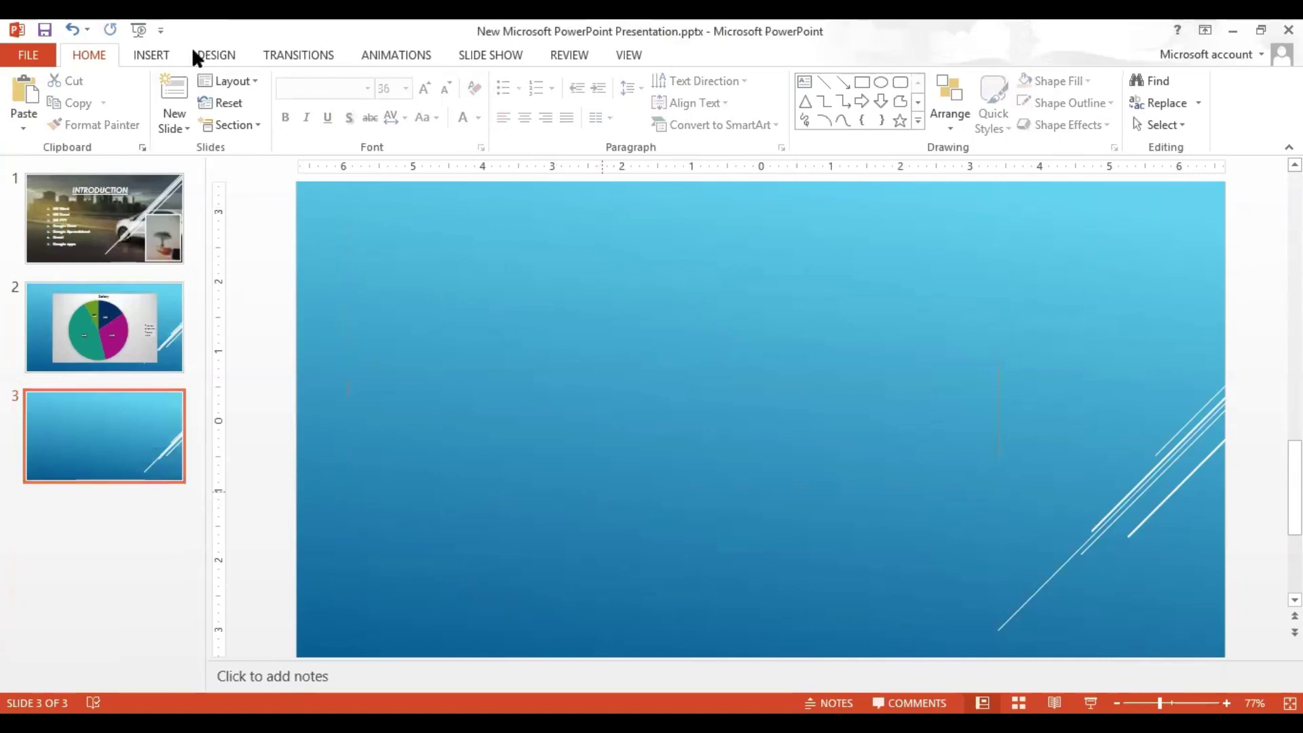
left_click(163, 53)
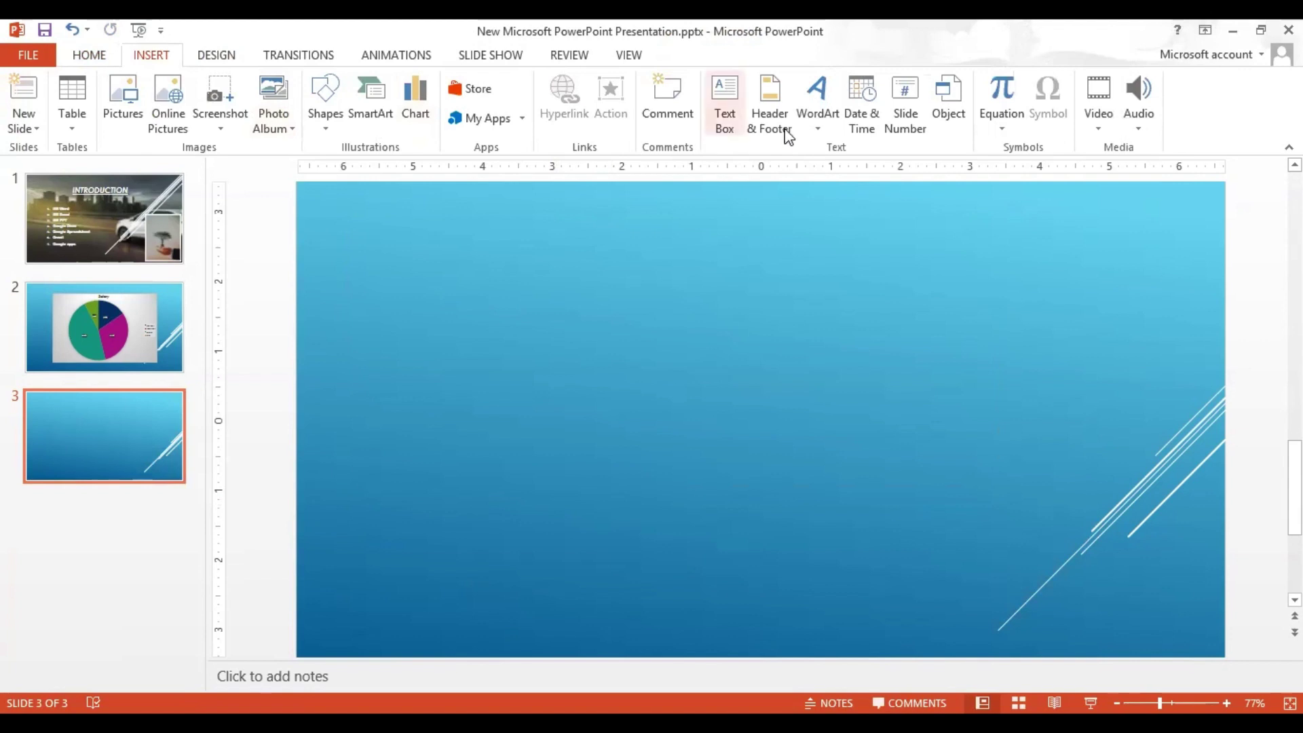
left_click(733, 126)
mouse_move(510, 231)
left_mouse_down()
mouse_move(1024, 444)
mouse_move(1084, 371)
left_mouse_up()
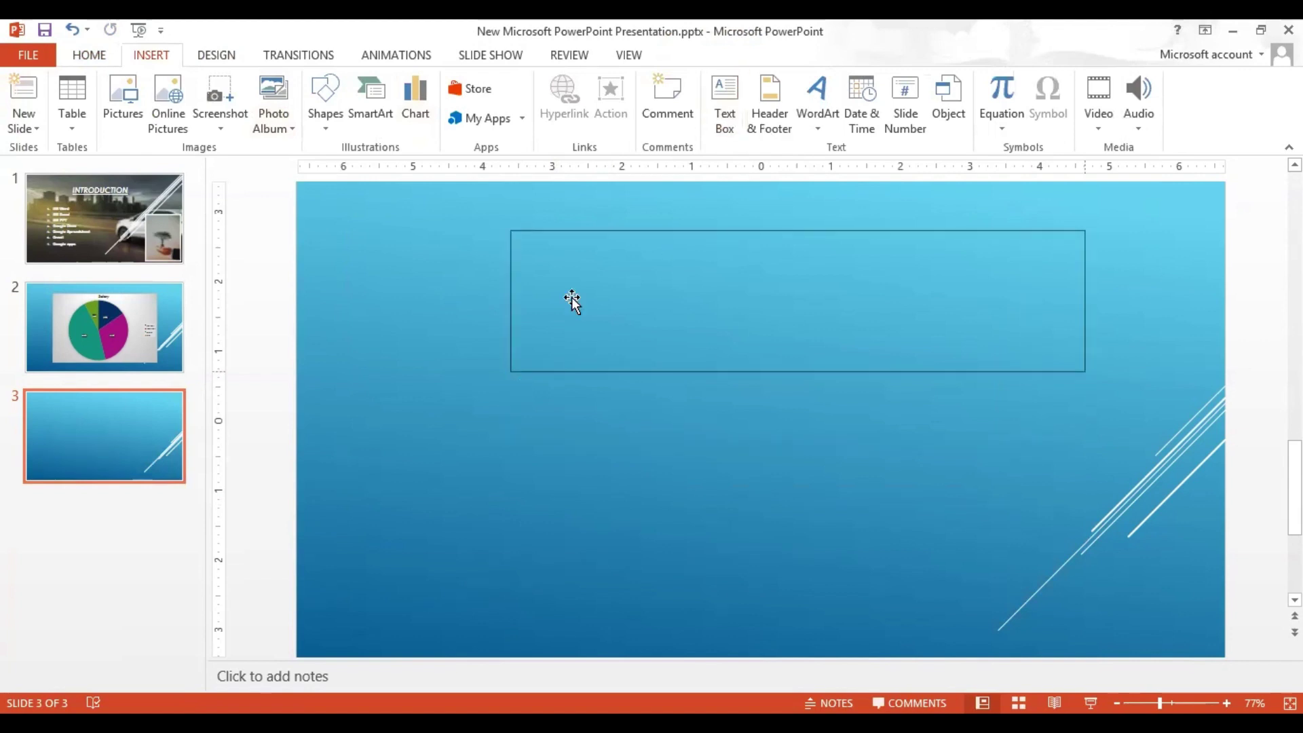
type("ns\tisn\tisno\tns\tindndnqd")
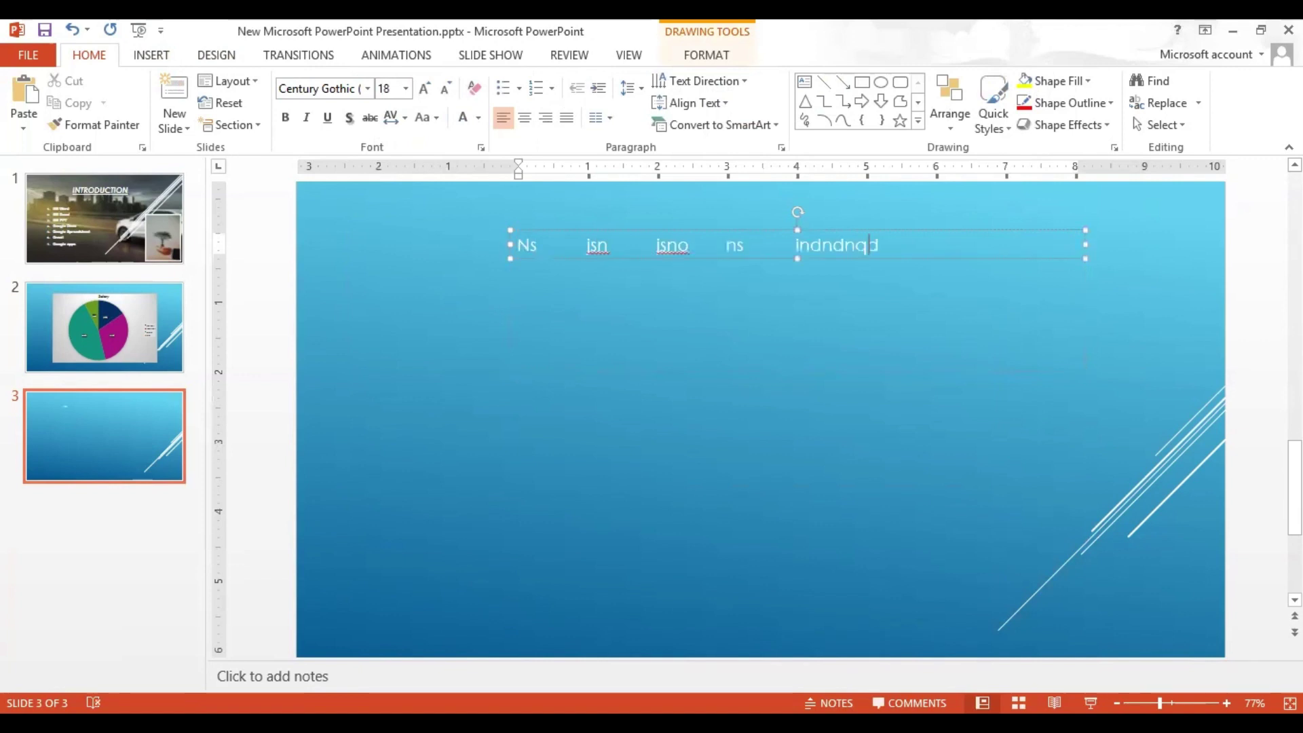
type("iwd")
key("BackSpace")
key("BackSpace")
key("BackSpace")
key("BackSpace")
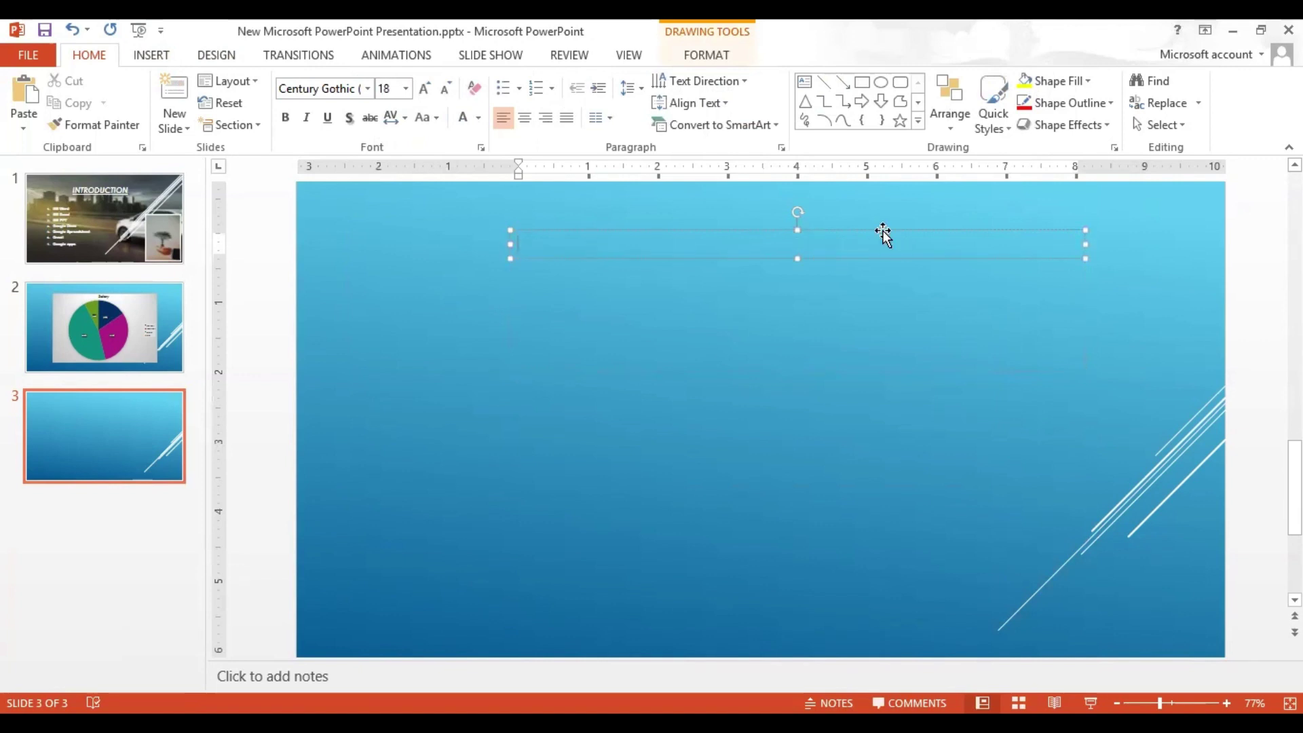
left_click(882, 230)
key("Delete")
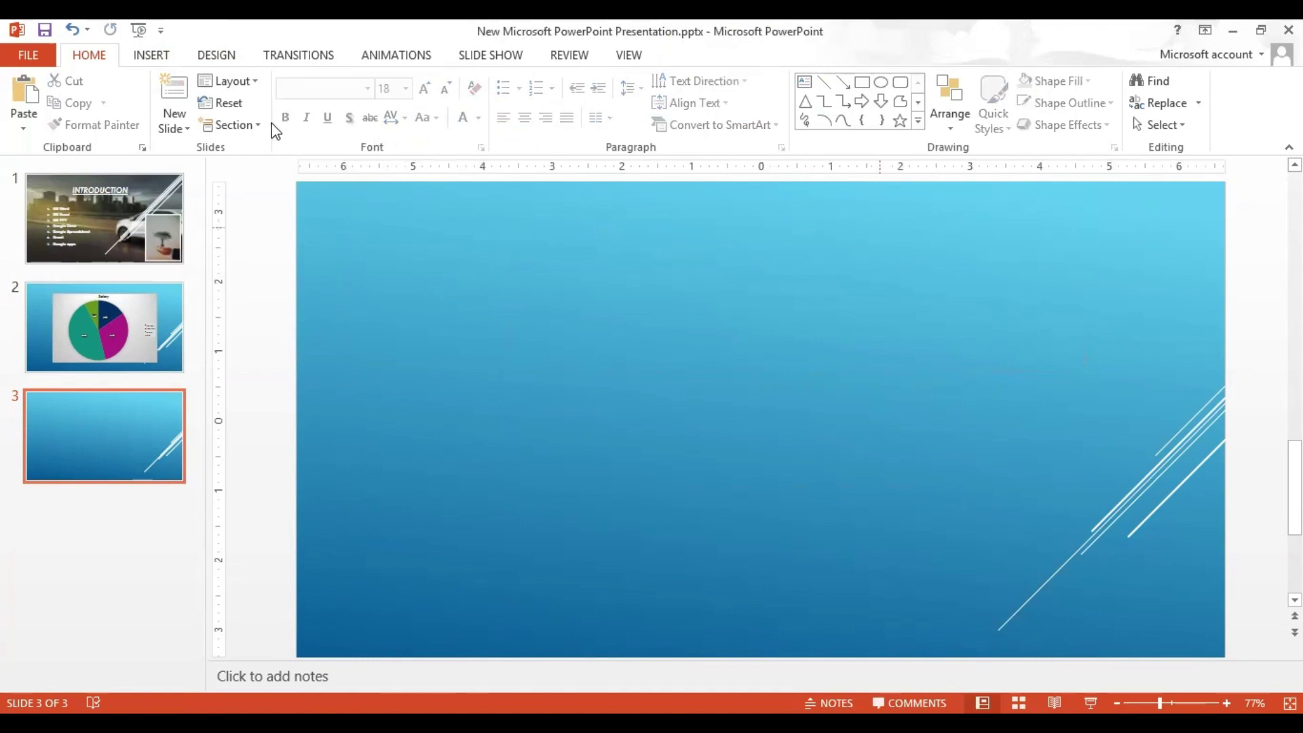
Step: Show the Insert ribbon options for adding content to blank slide 3
left_click(173, 53)
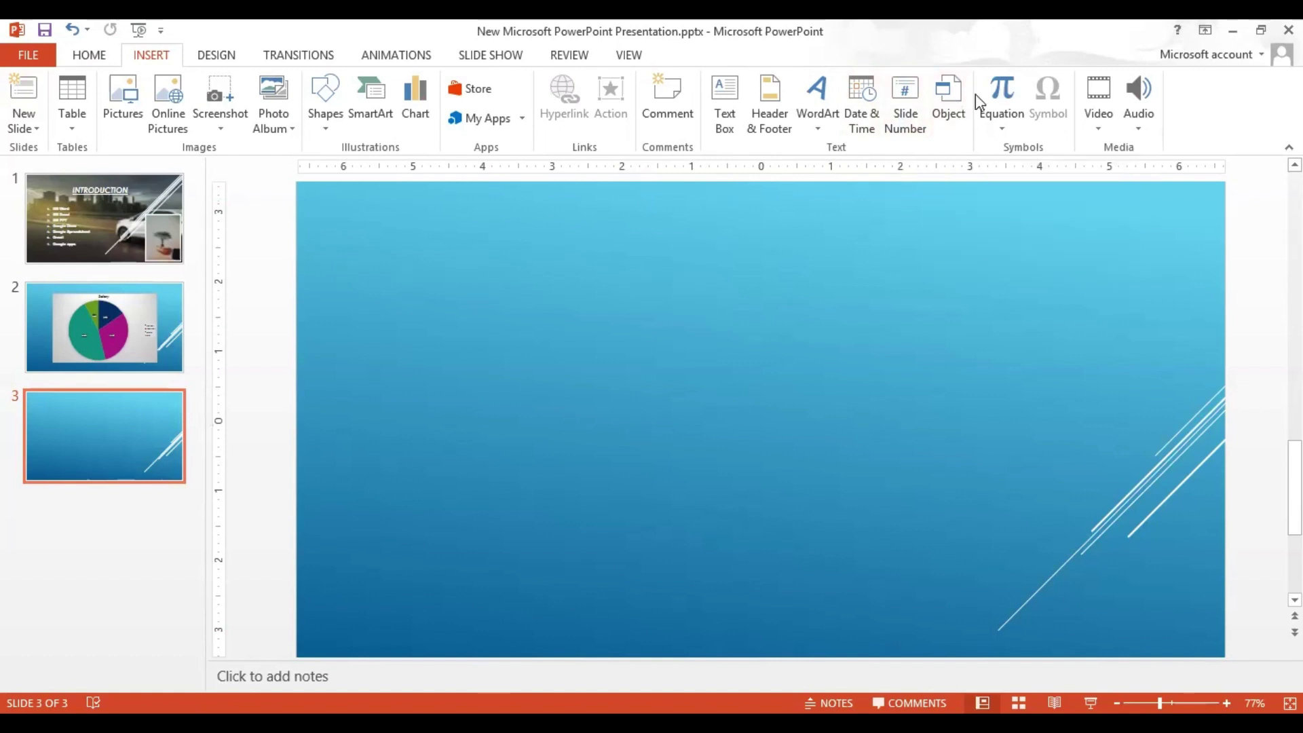
left_click(942, 105)
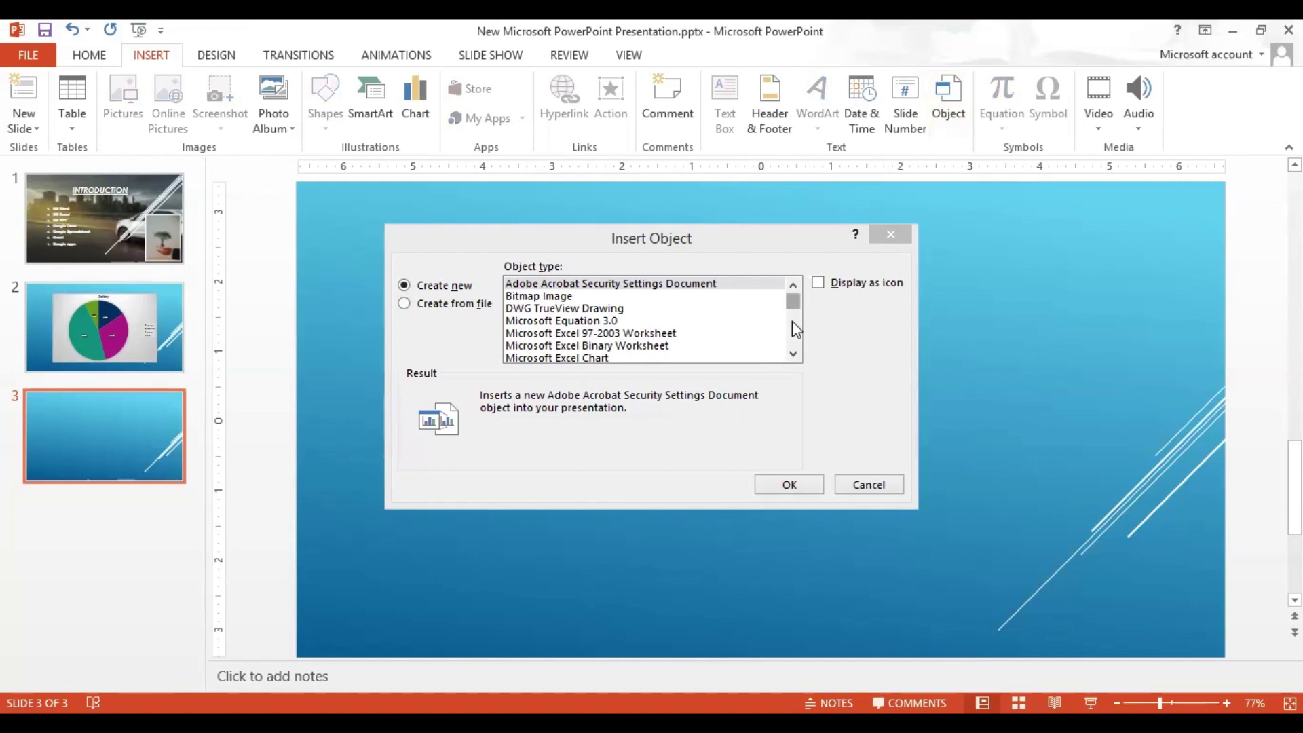
left_click(792, 323)
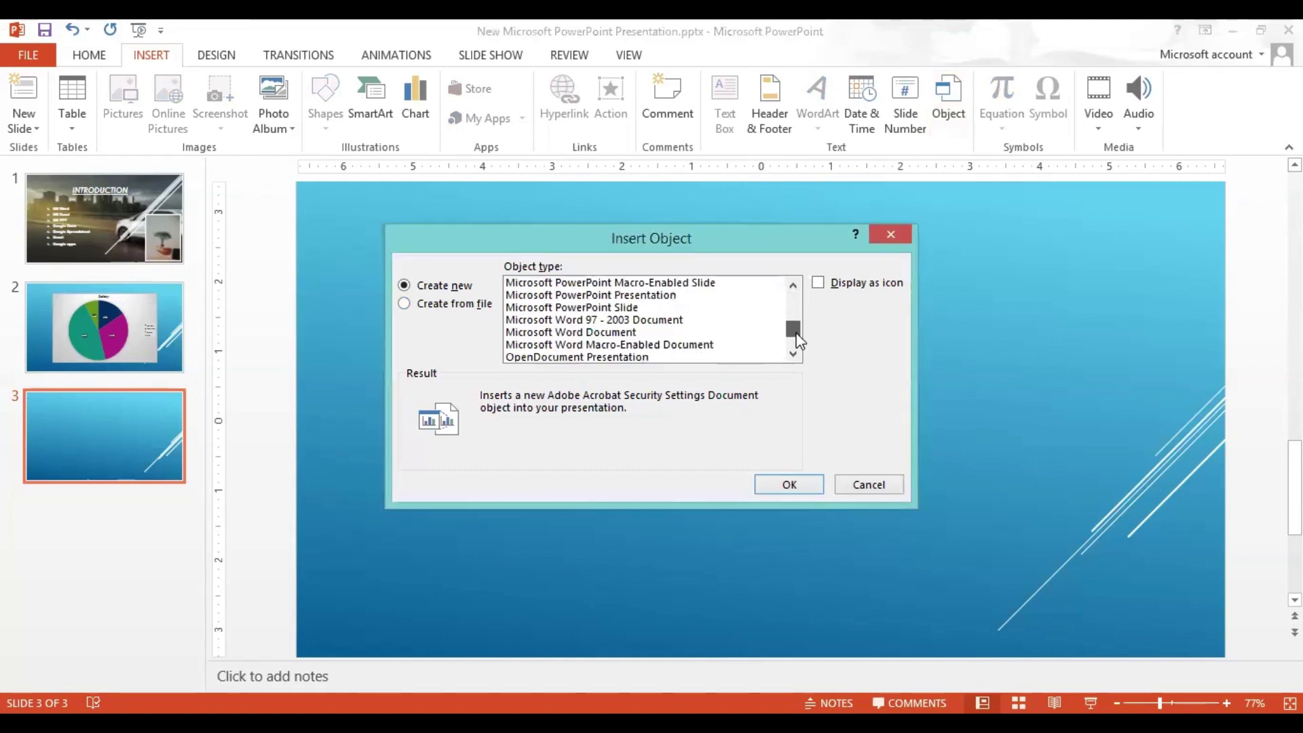
left_click_drag(795, 330, 793, 323)
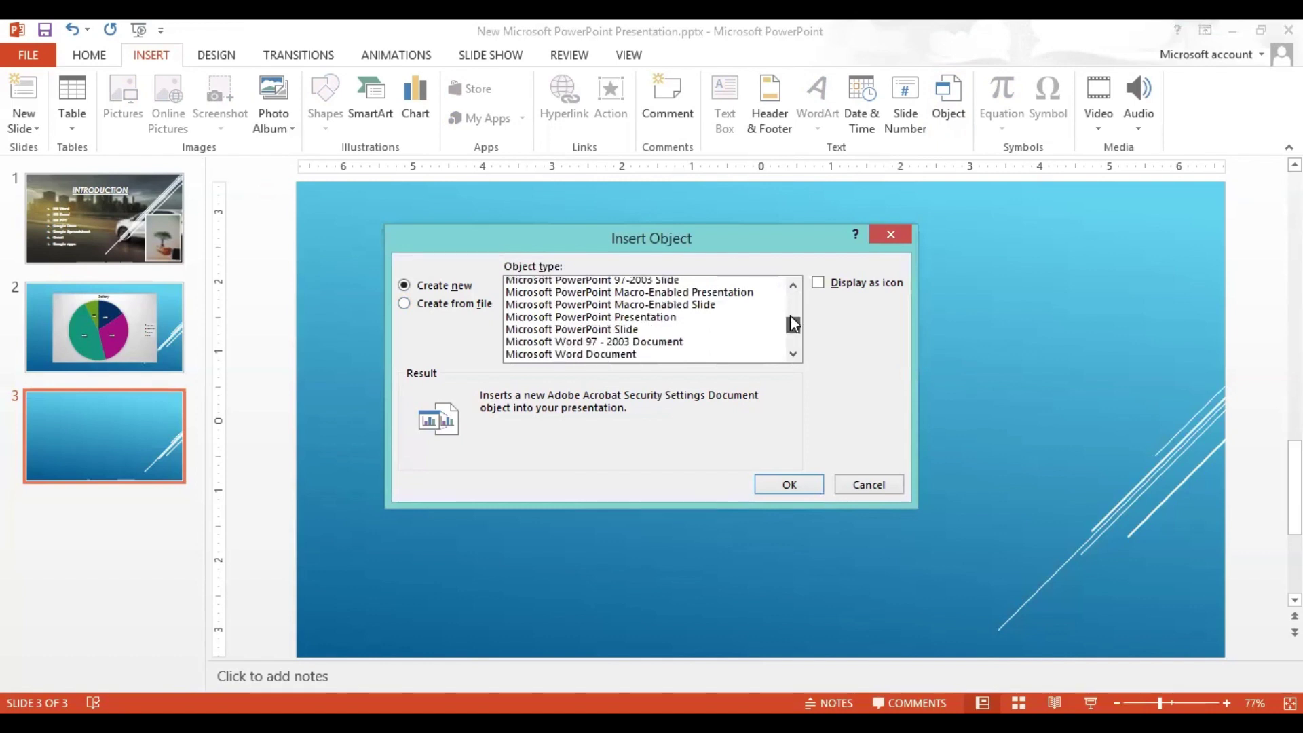
left_click(793, 349)
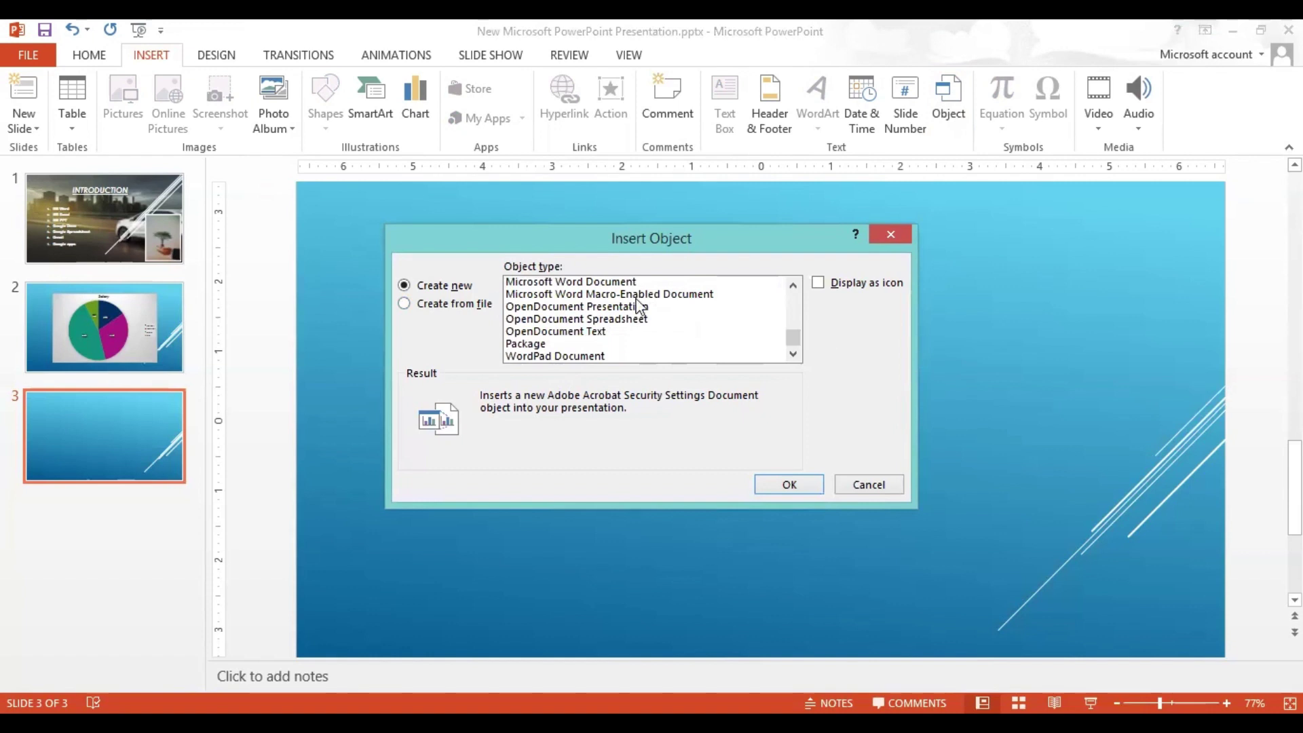
left_click(604, 281)
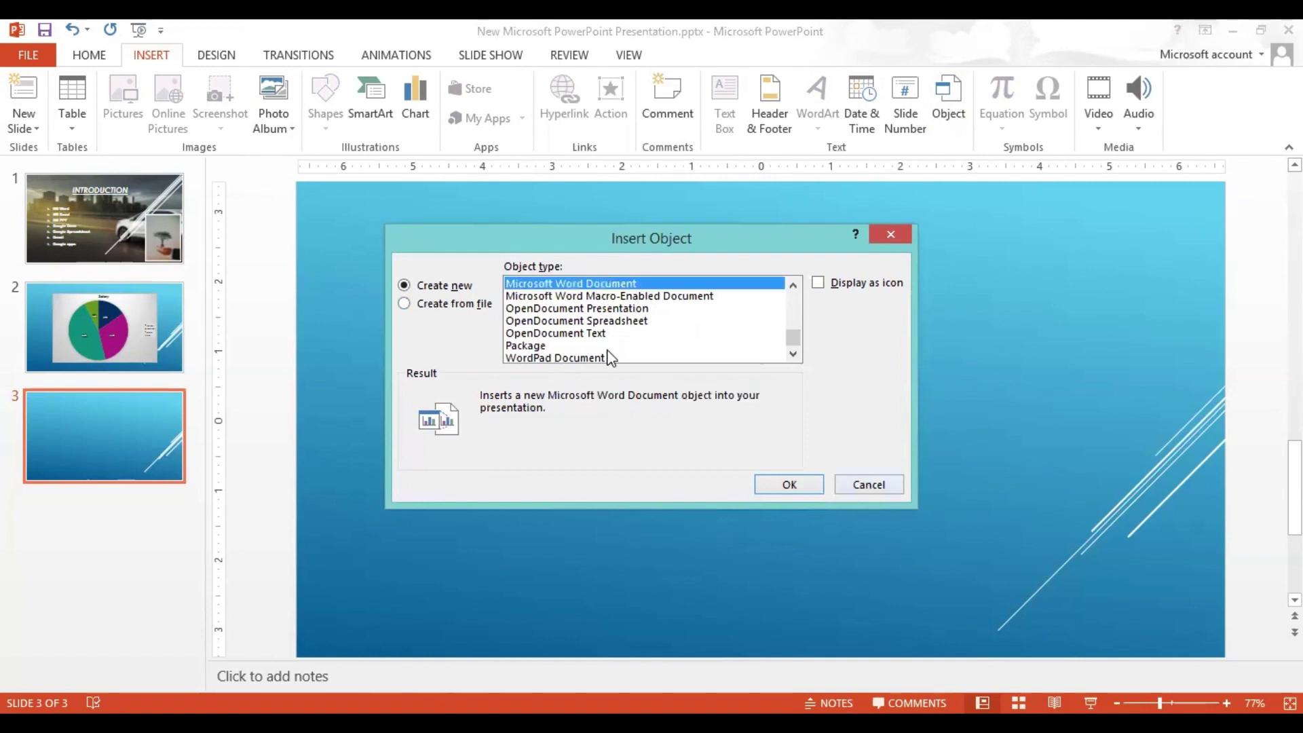
key("Escape")
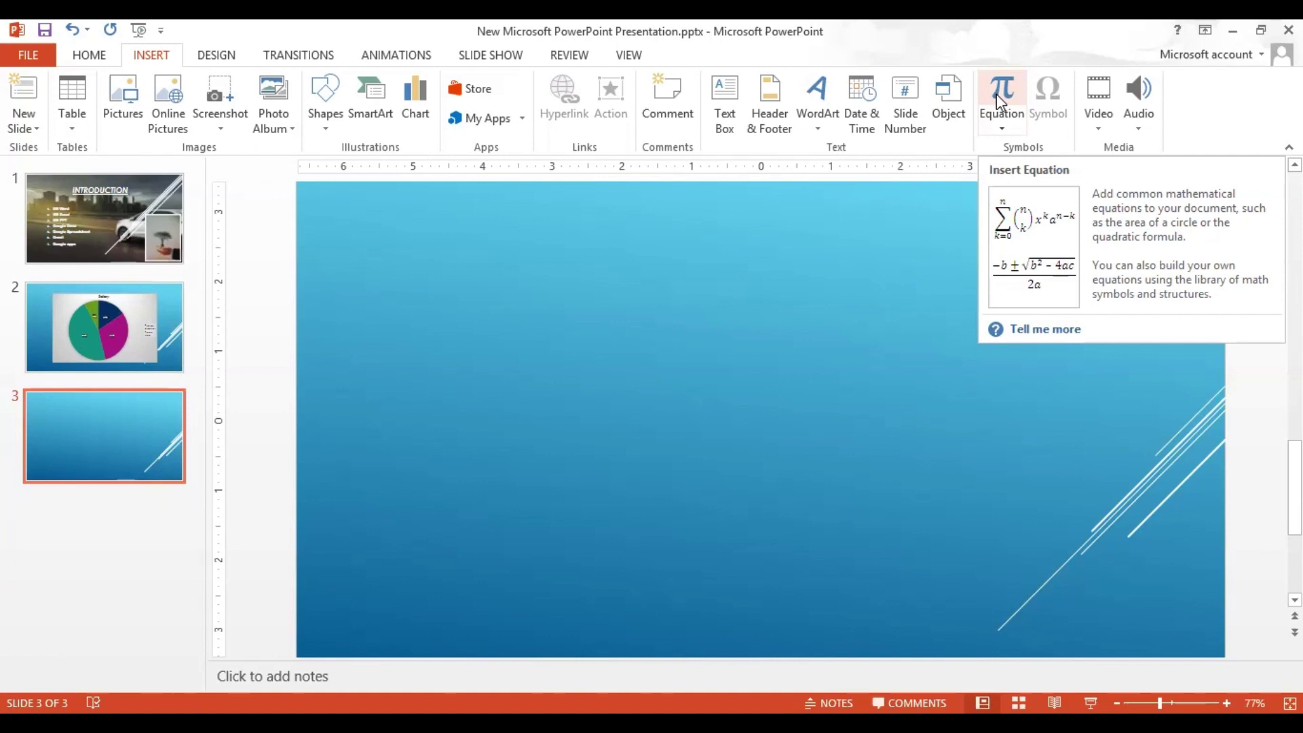
left_click(997, 93)
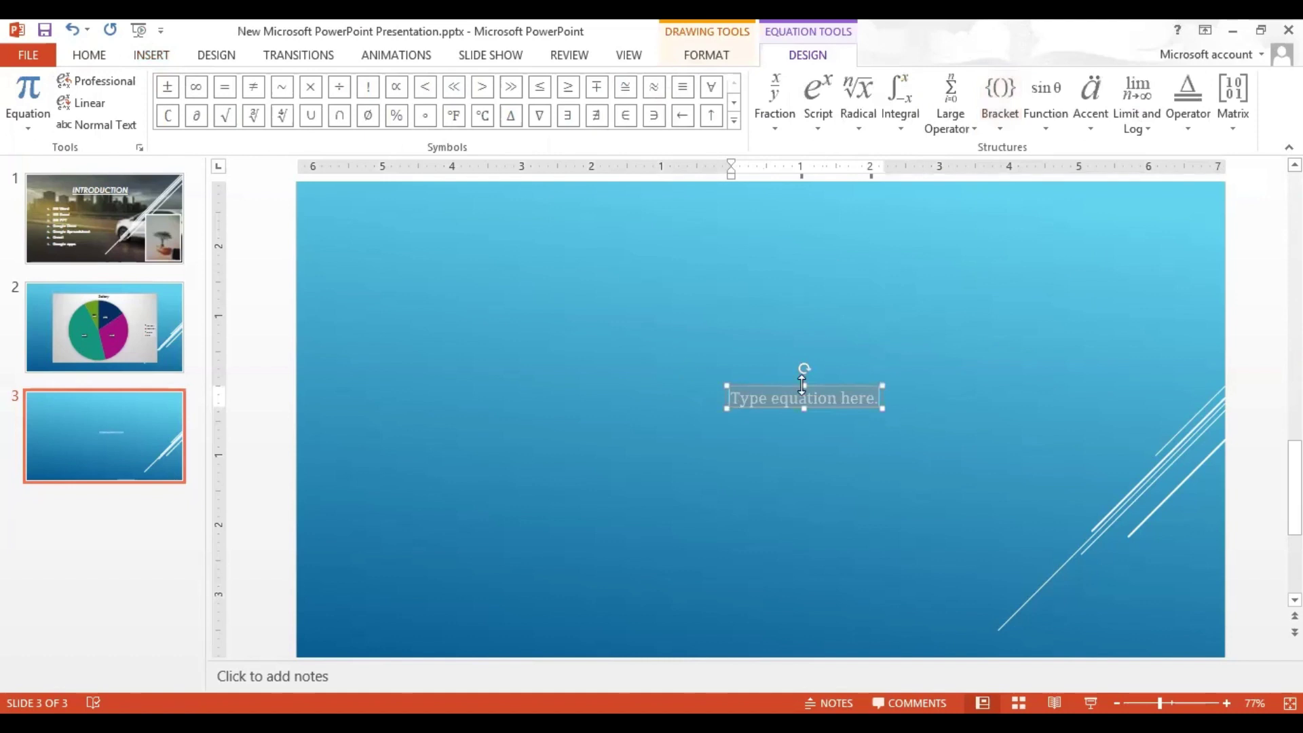
left_click(231, 120)
type("33")
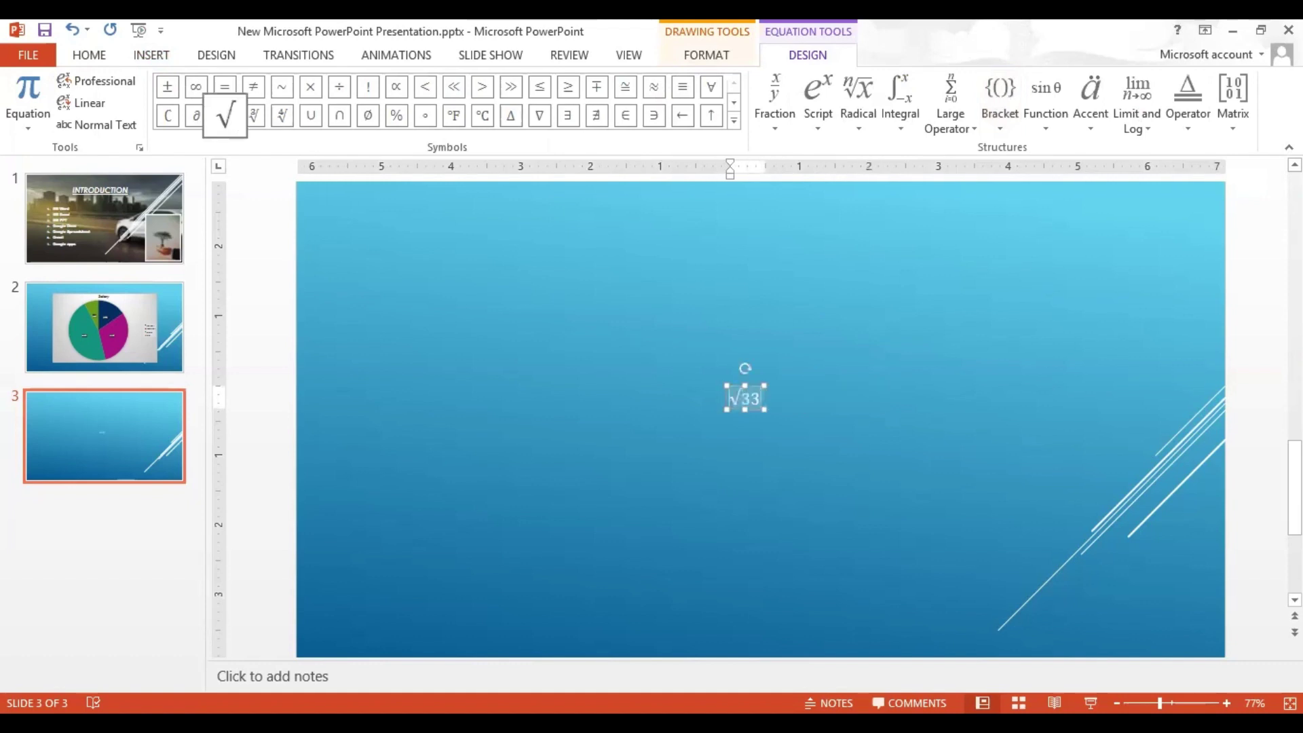
left_click(256, 118)
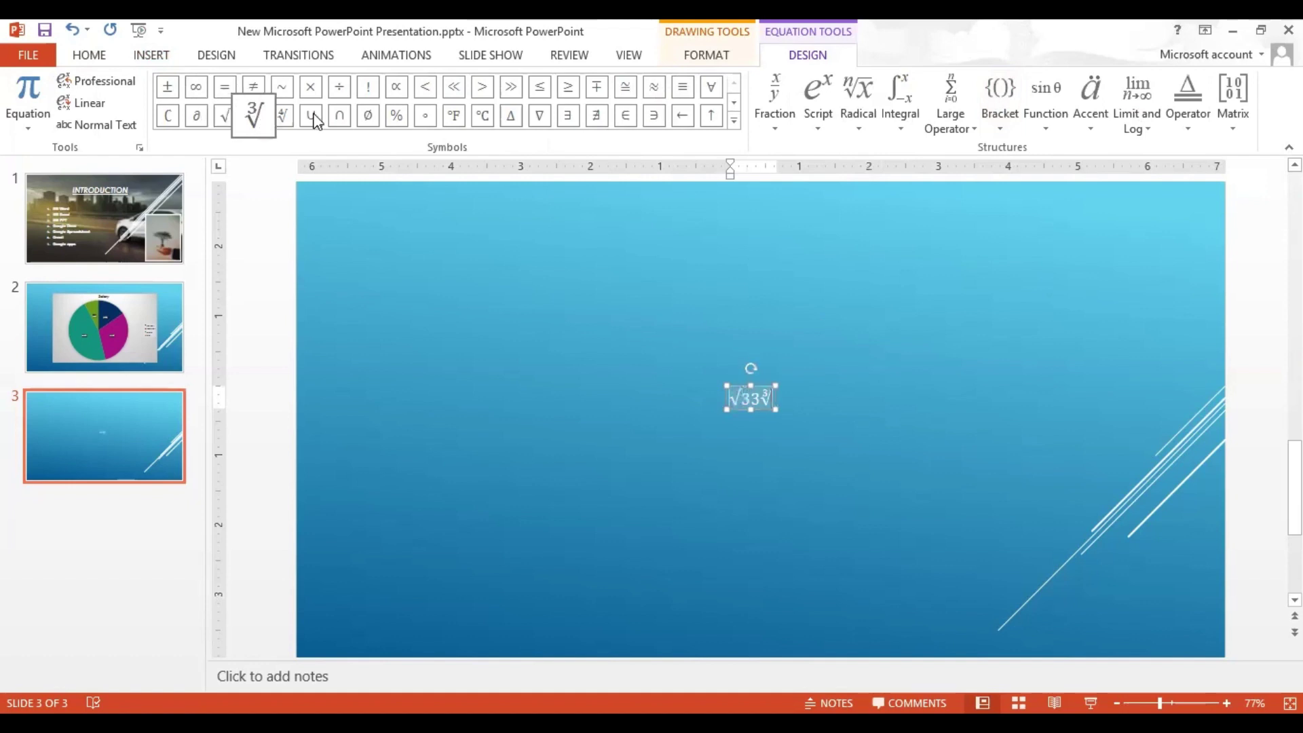
type("4")
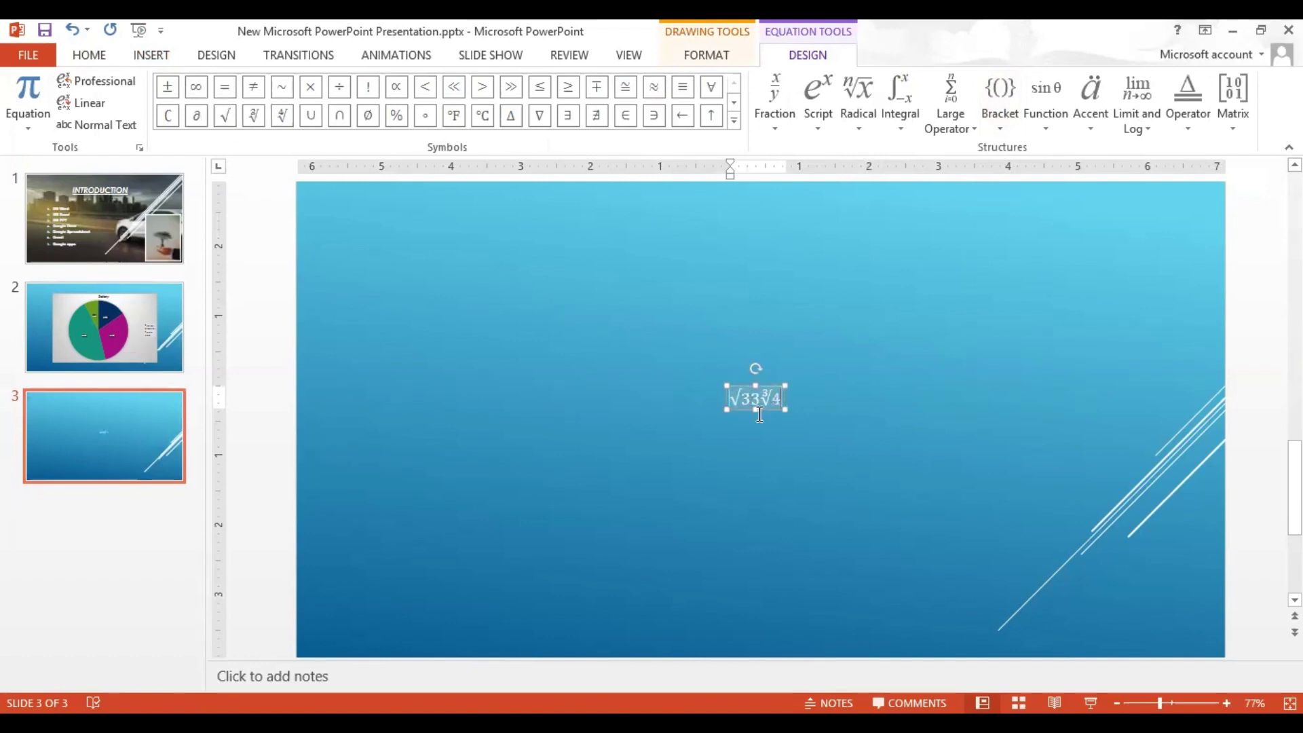
left_click(653, 388)
left_click(740, 392)
left_click(739, 392)
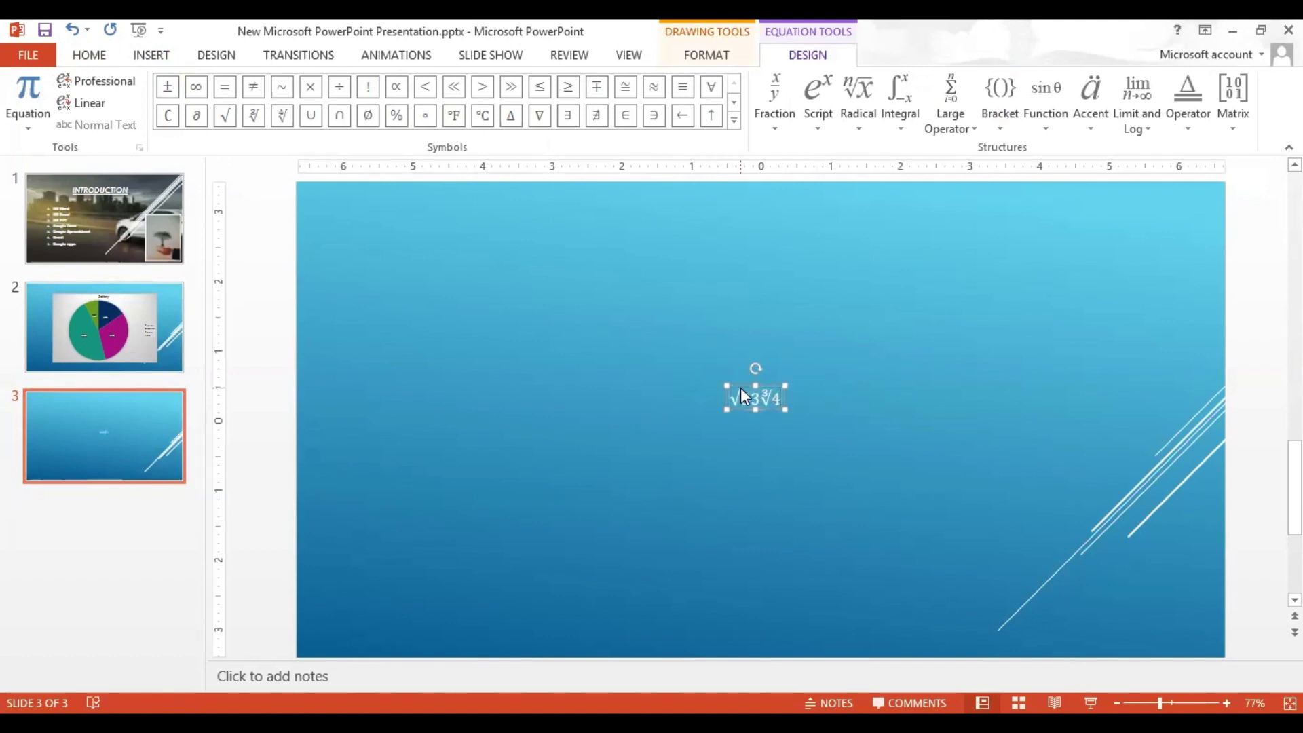
key("Delete")
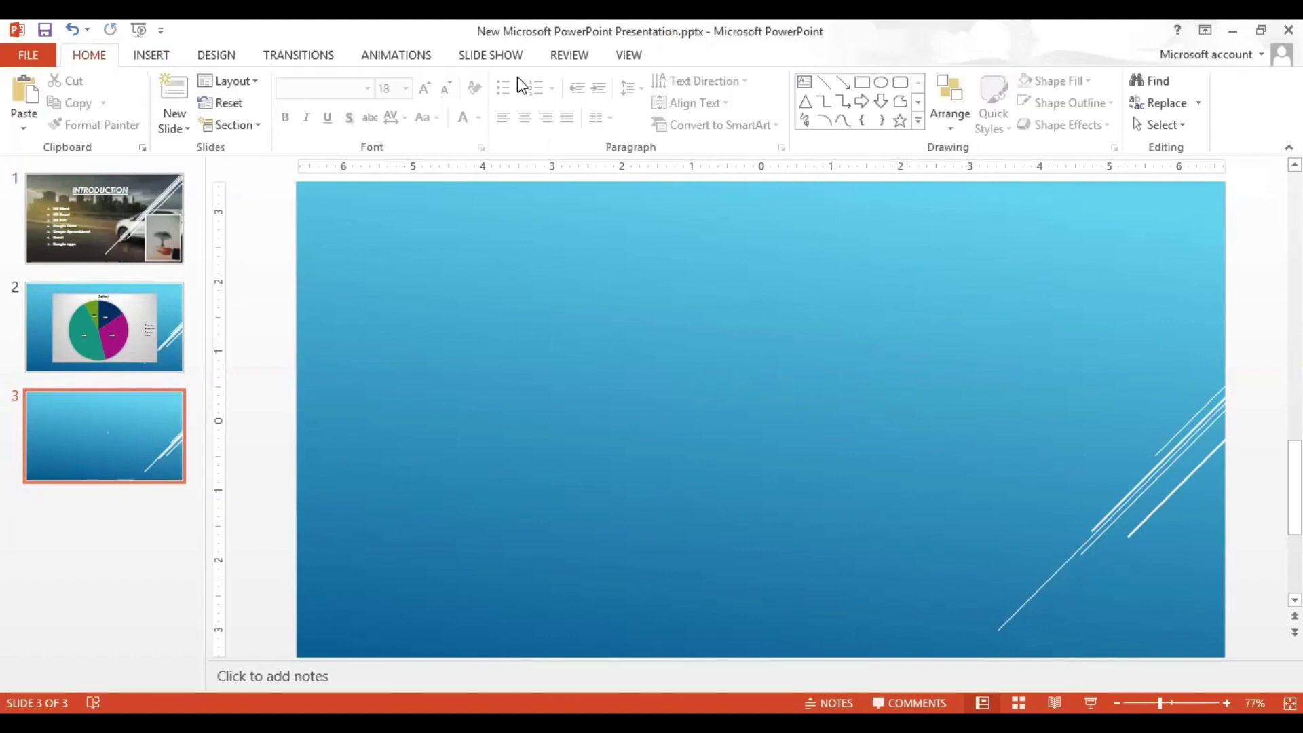
Step: Open the Video dropdown showing Online Video and Video on My PC for slide 3
scroll(520, 84, "down", 1)
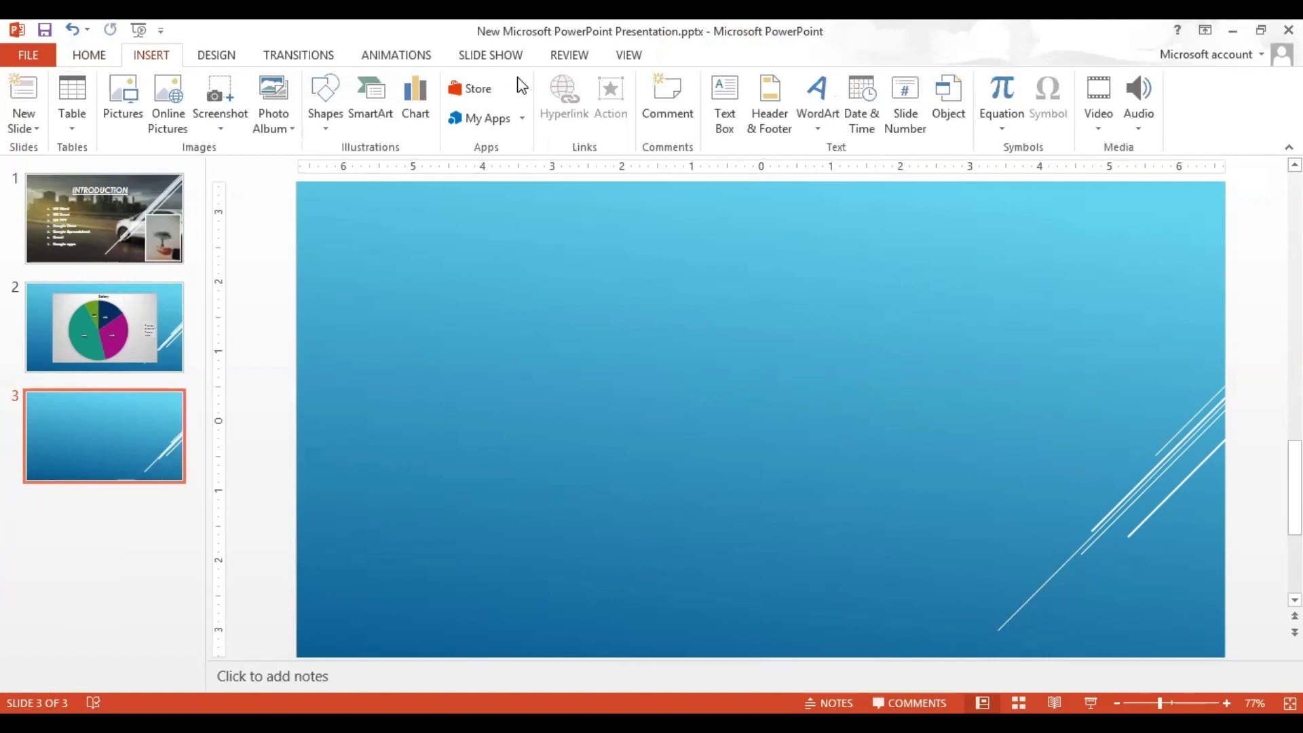
left_click(1097, 115)
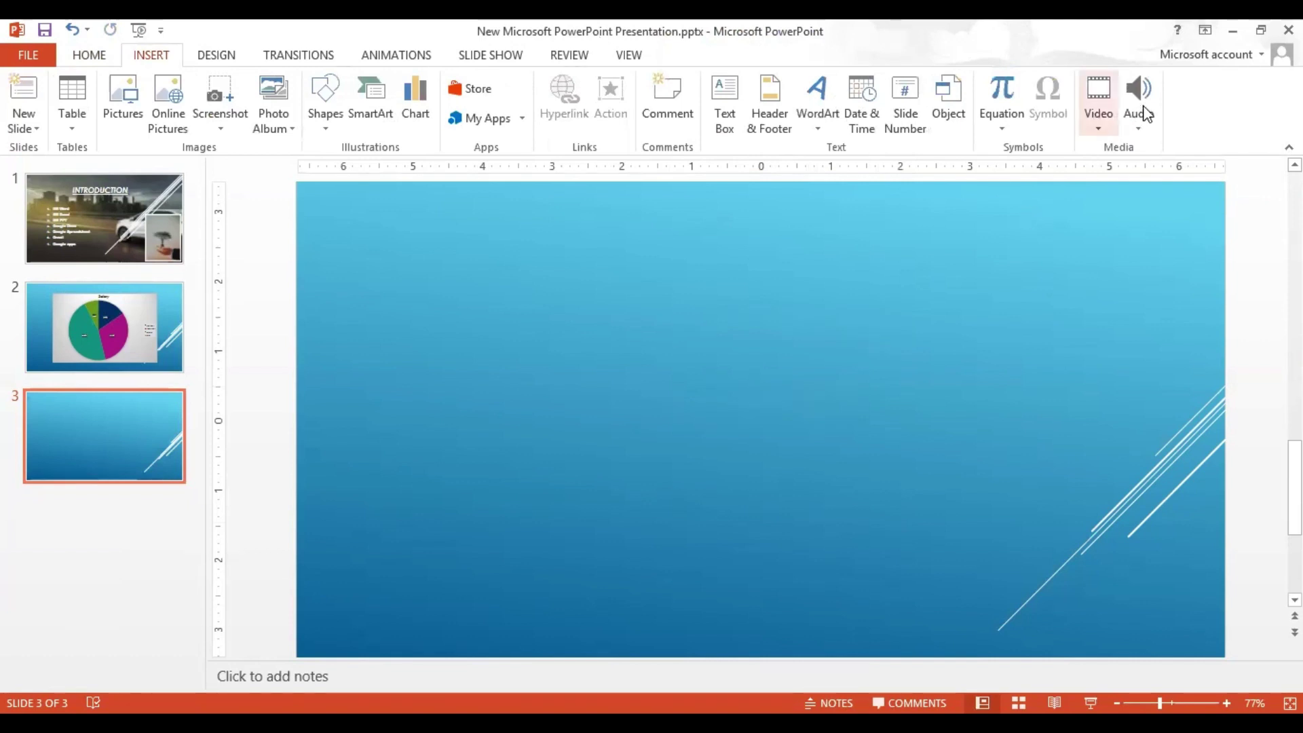
left_click(1098, 116)
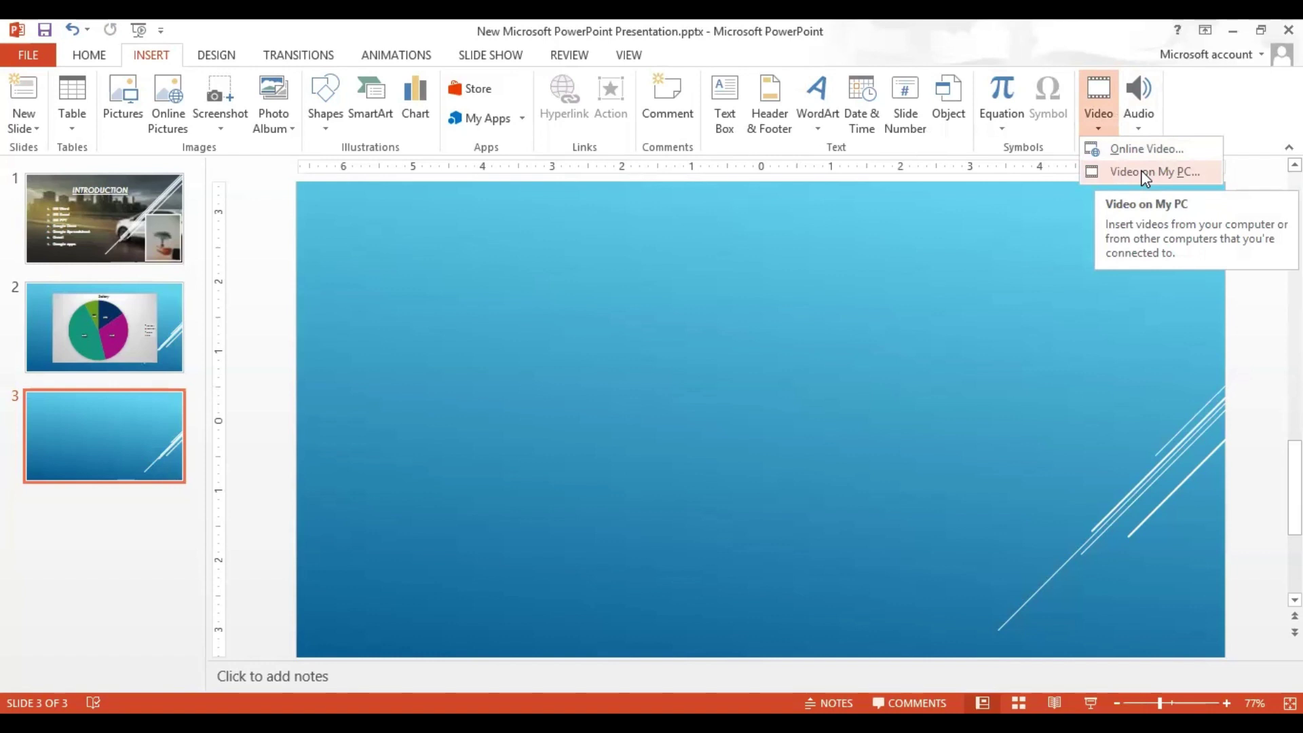
Step: Insert 'Gold 3d 2022 Happy New year Instagram Post.mp4' from Documents onto slide 3
left_click(1145, 178)
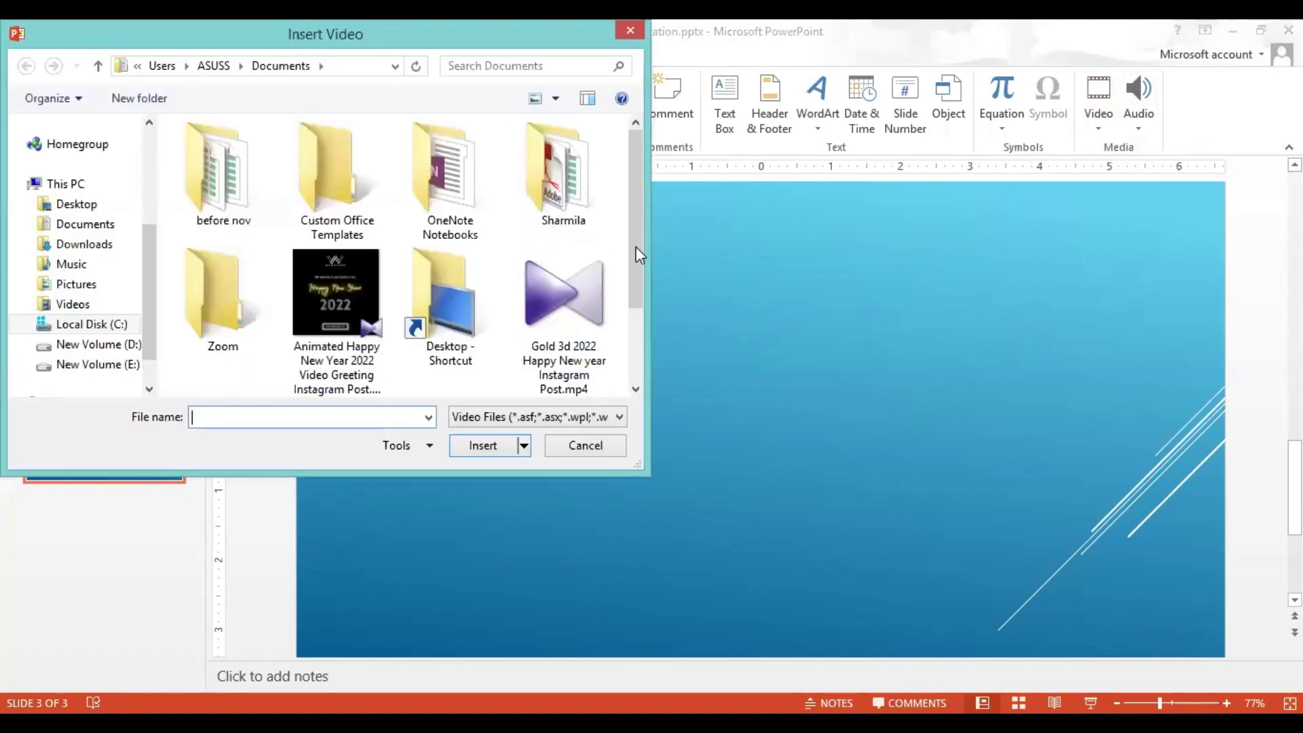
scroll(624, 353, "down", 1)
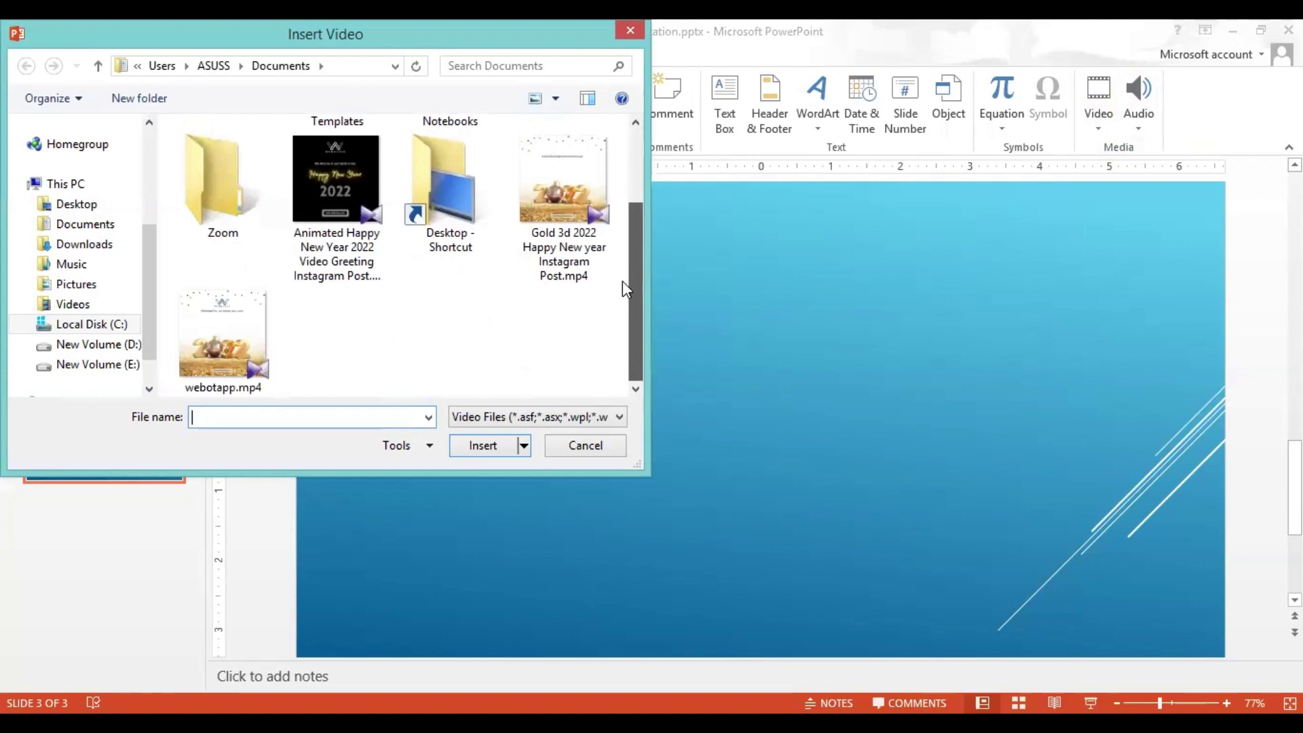
scroll(623, 305, "up", 1)
scroll(410, 299, "down", 1)
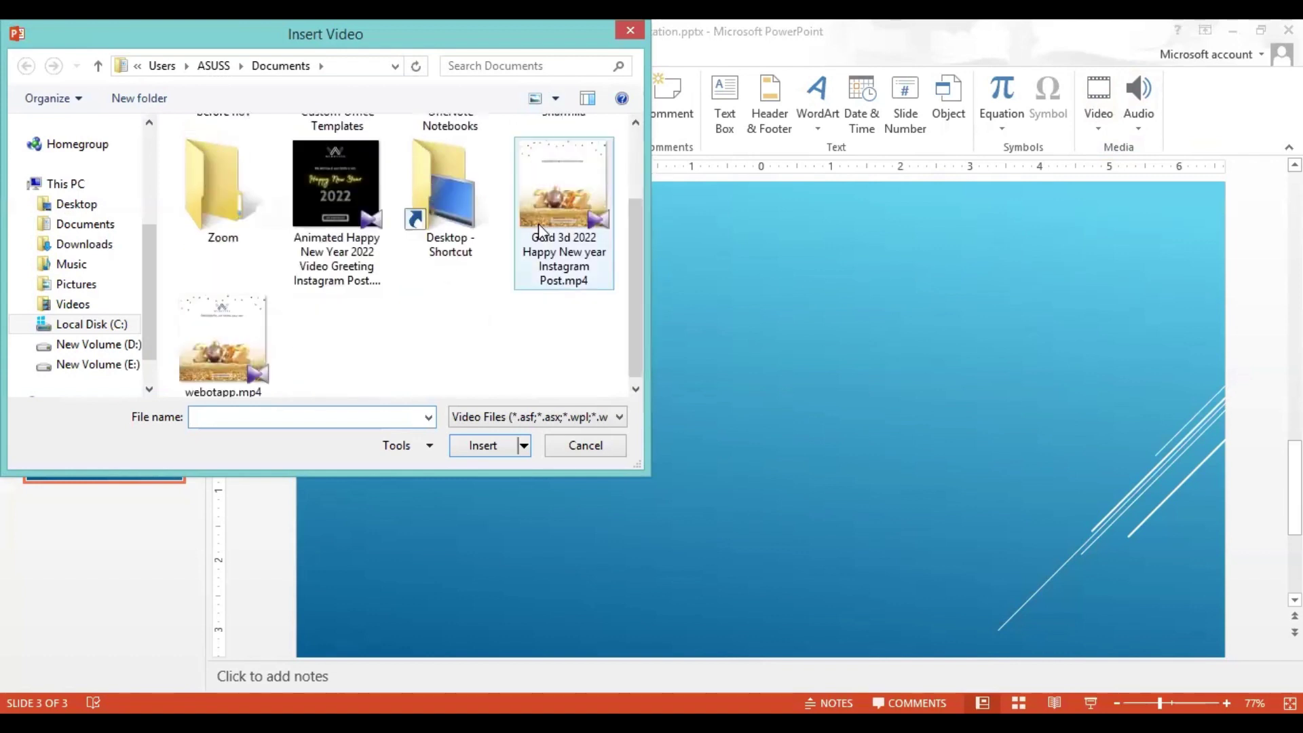
left_click(547, 194)
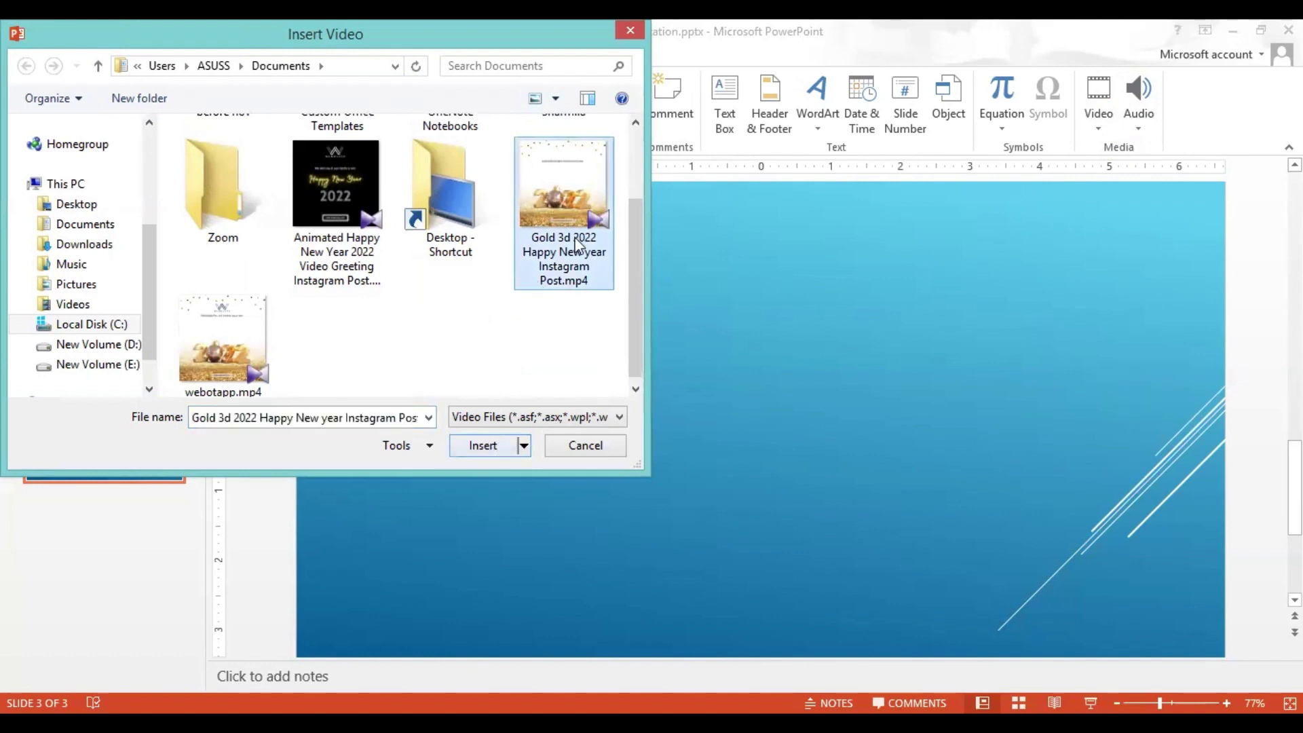
left_click(489, 447)
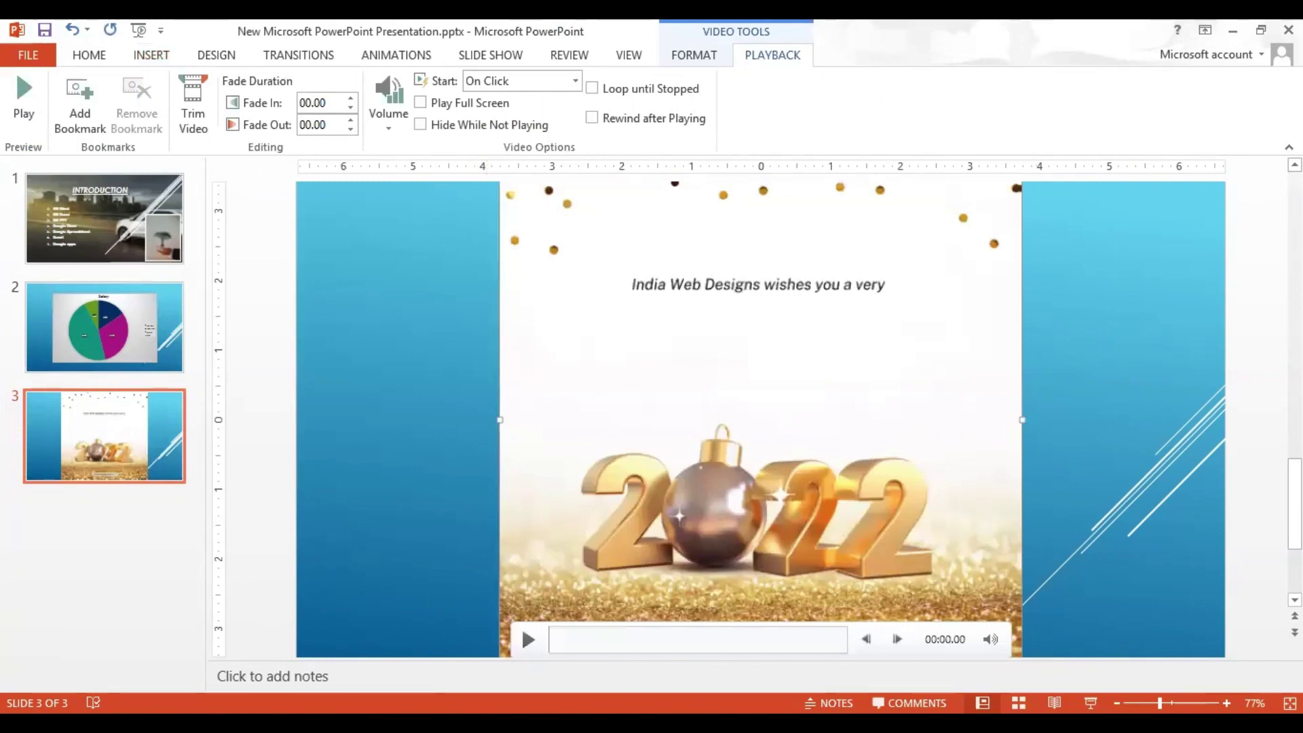
Step: Shrink the New Year video from its top-right corner, then deselect it
scroll(1101, 626, "down", 3, "ctrl")
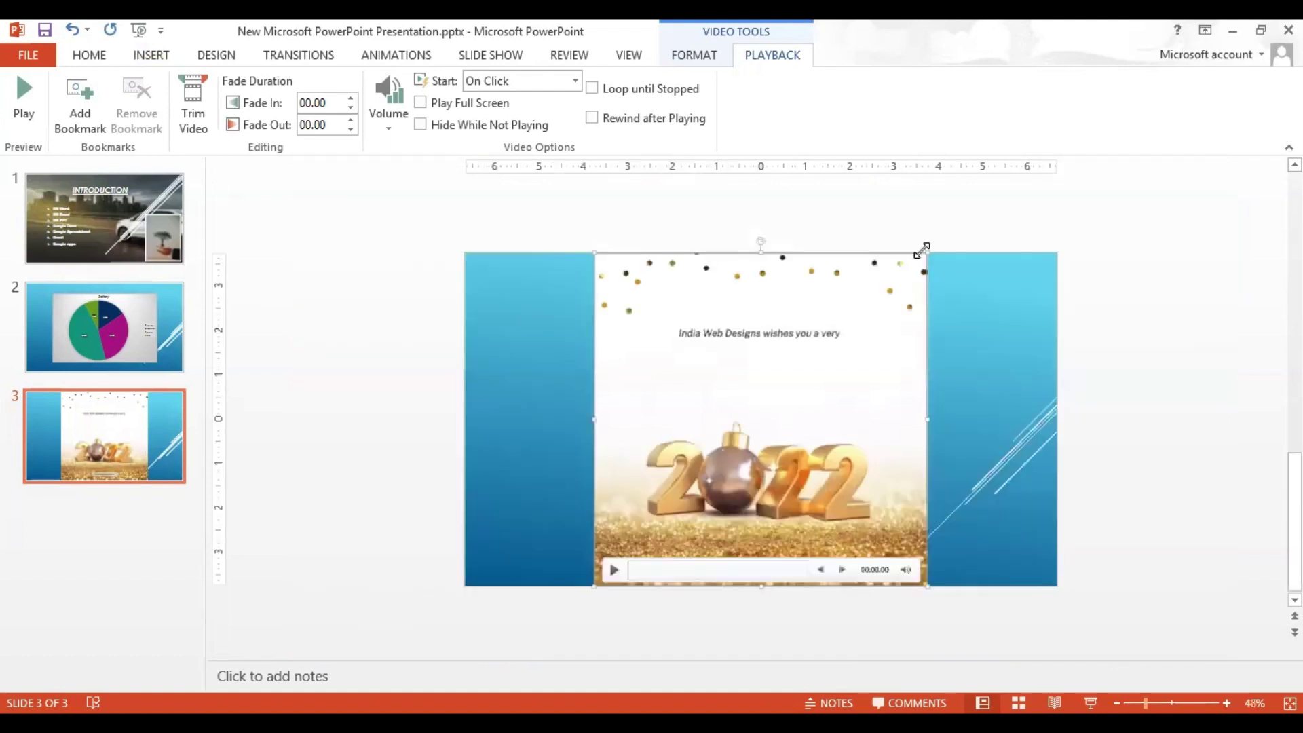
mouse_move(922, 250)
left_mouse_down()
mouse_move(745, 441)
mouse_move(728, 441)
mouse_move(762, 404)
left_mouse_up()
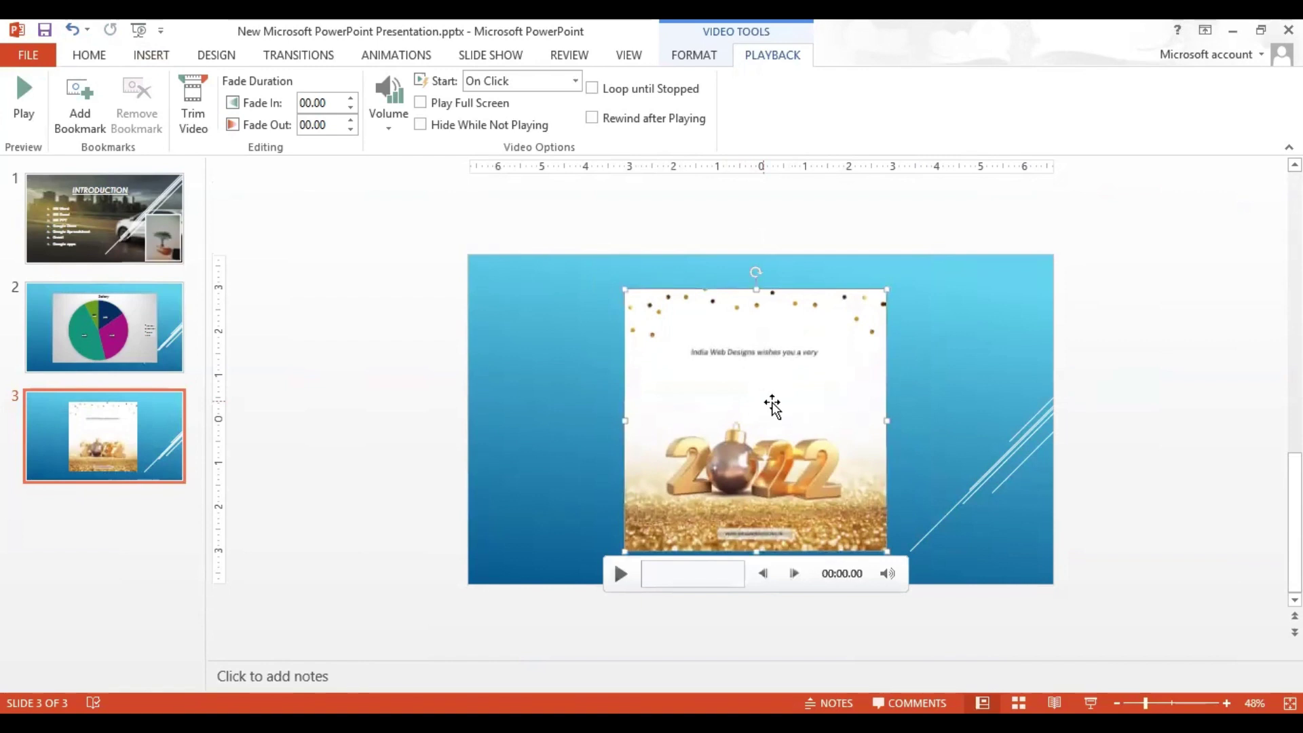
mouse_move(755, 420)
left_click(1109, 306)
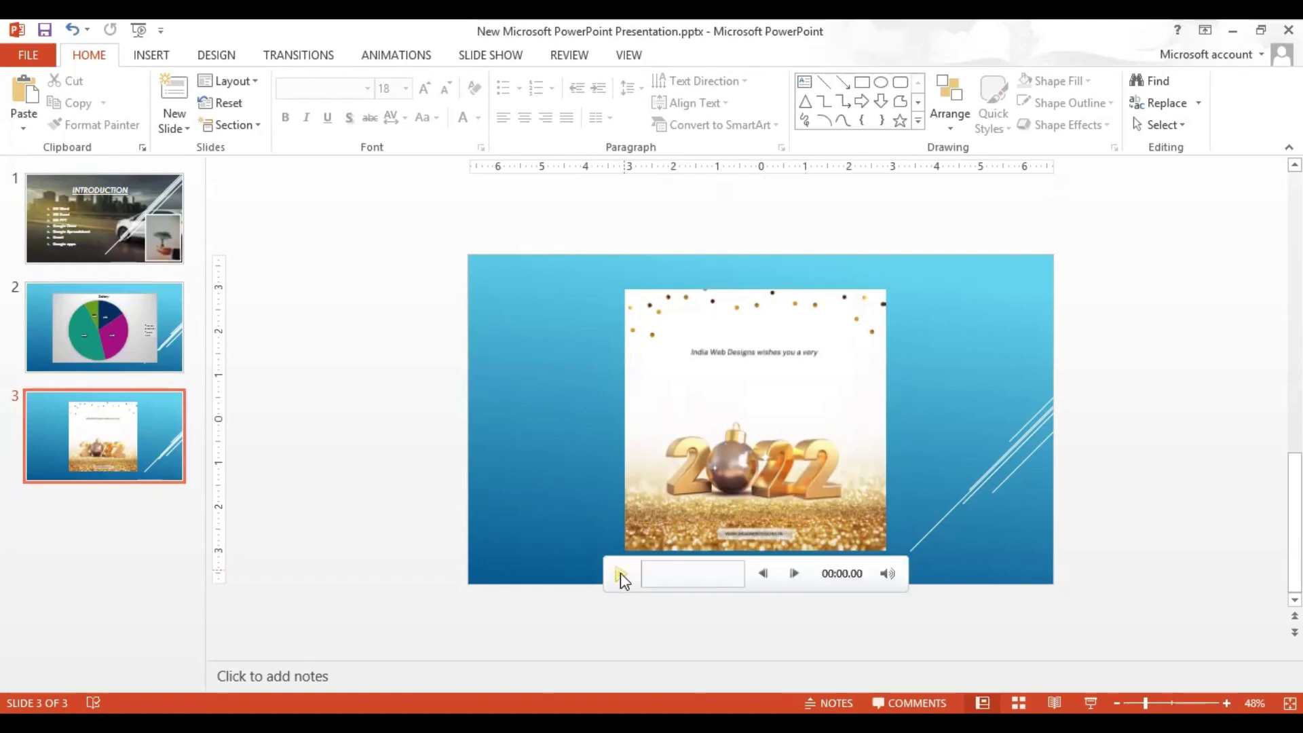
left_click(648, 516)
key("alt+p")
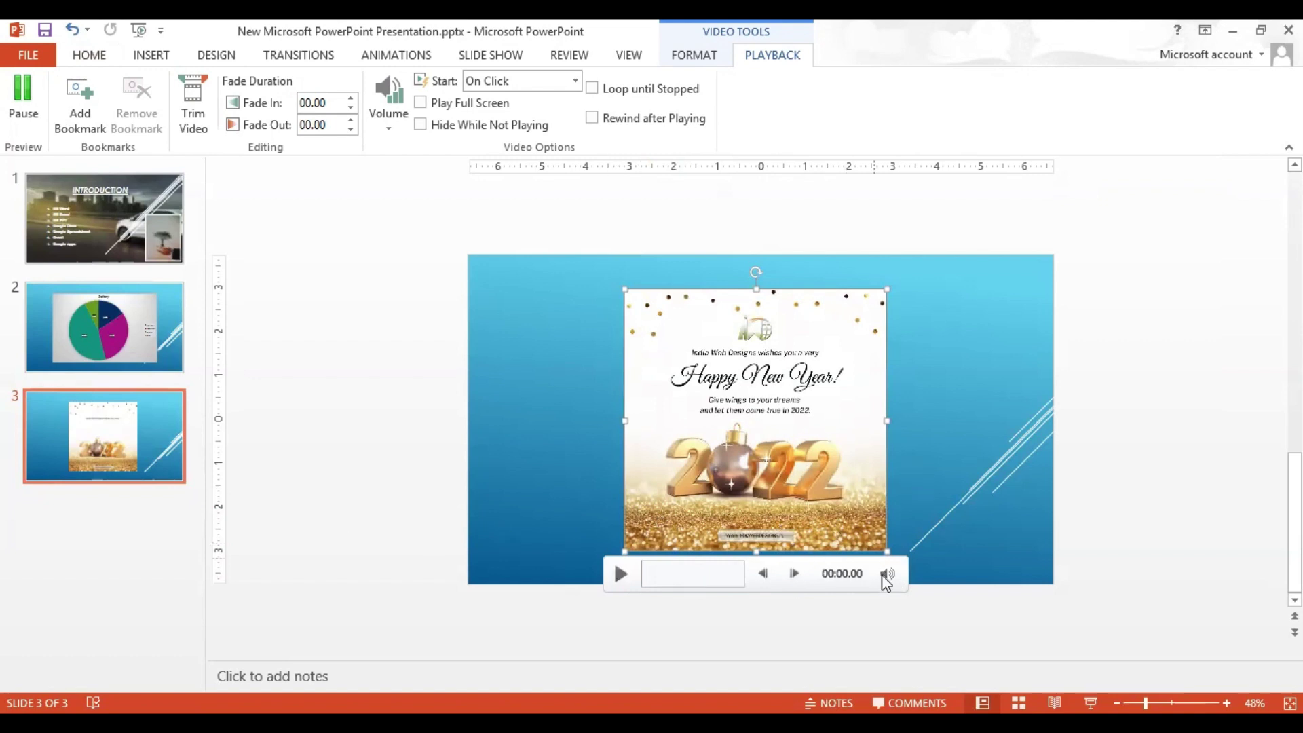
mouse_move(887, 572)
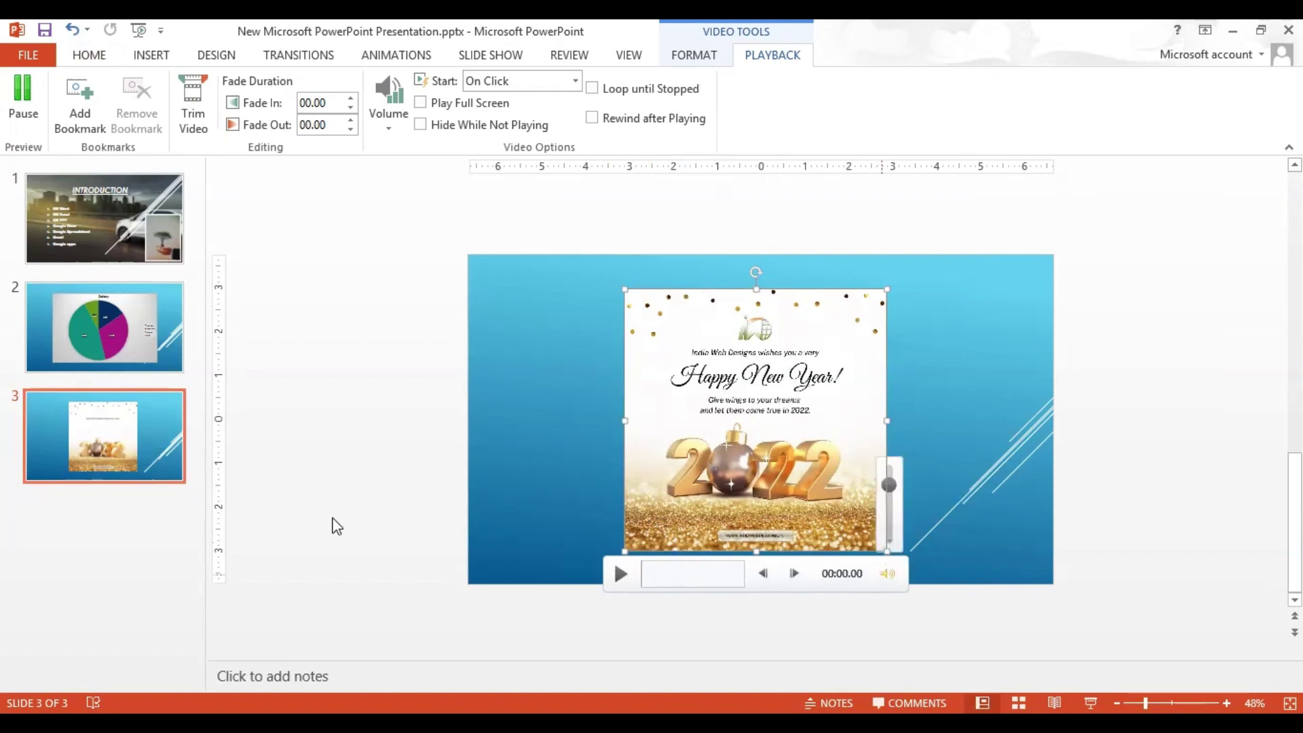
left_click(86, 535)
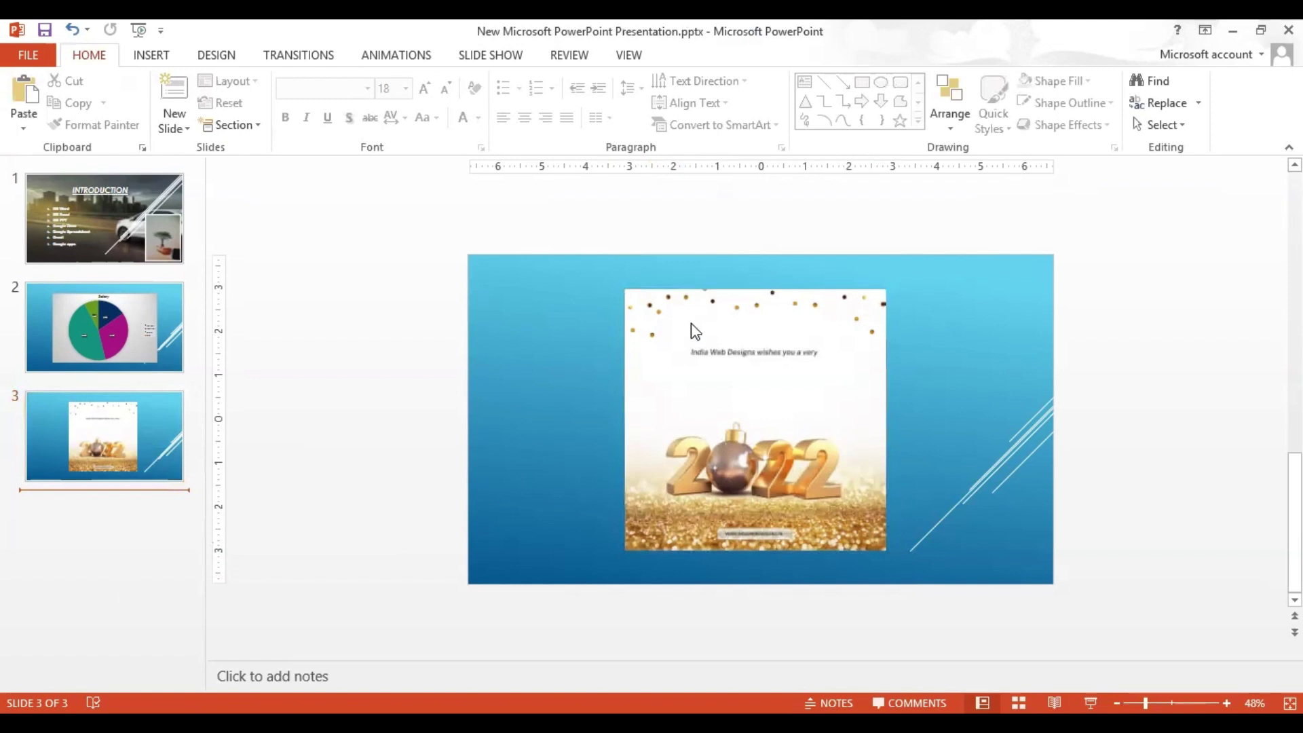
Step: Add slide 4 after the video slide and delete its title placeholder so it is blank
key("ctrl+m")
left_click(669, 470)
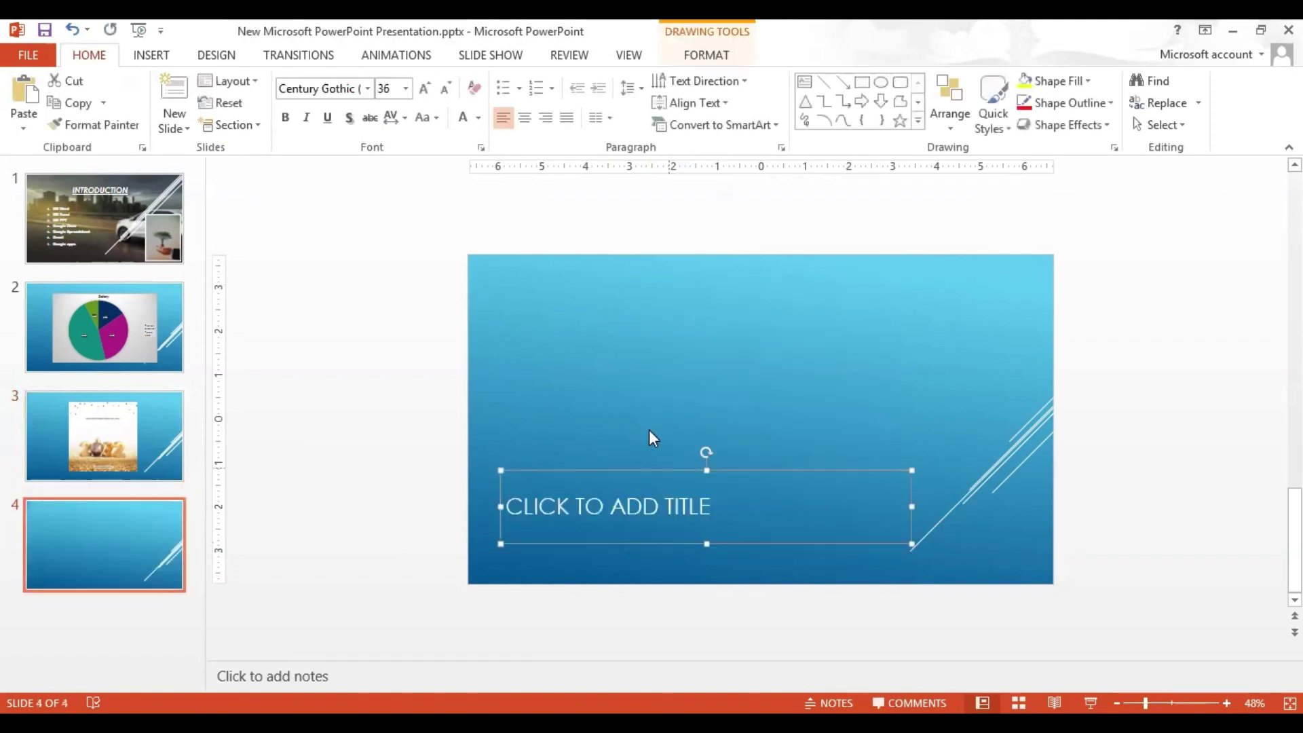
key("Delete")
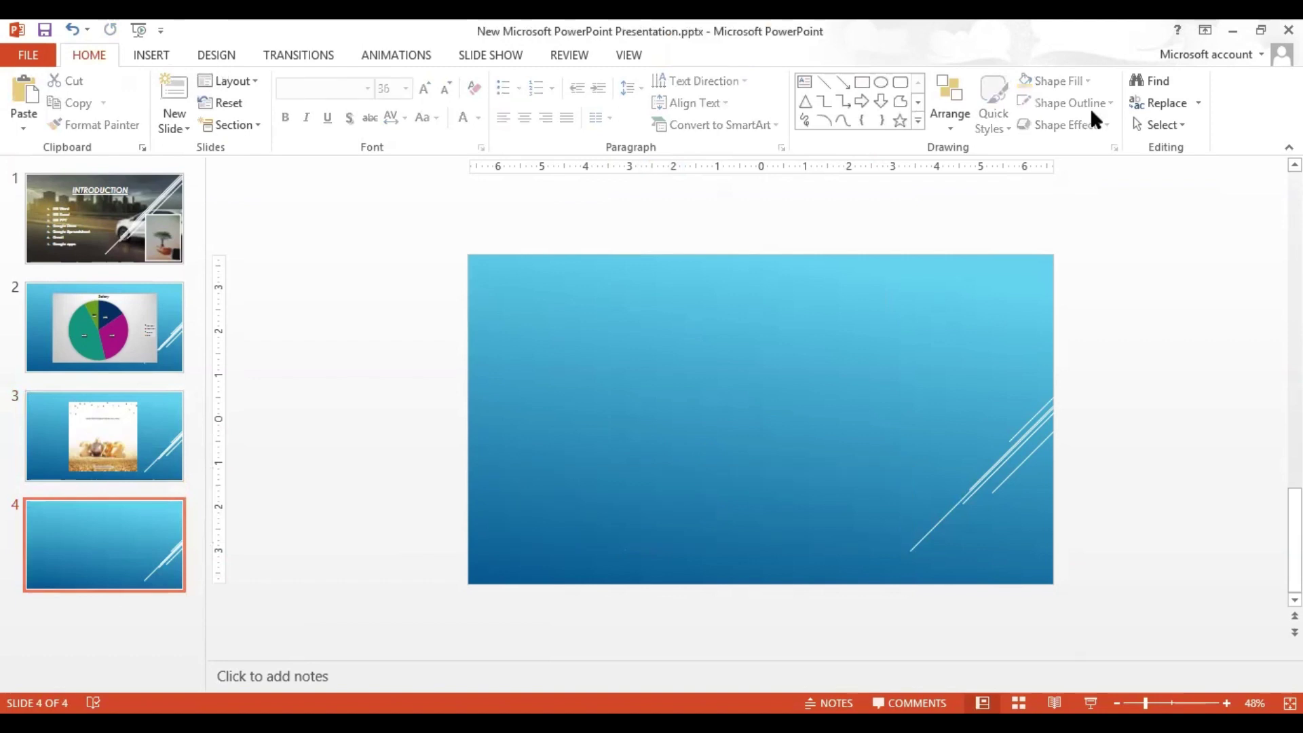
scroll(1094, 118, "down", 1)
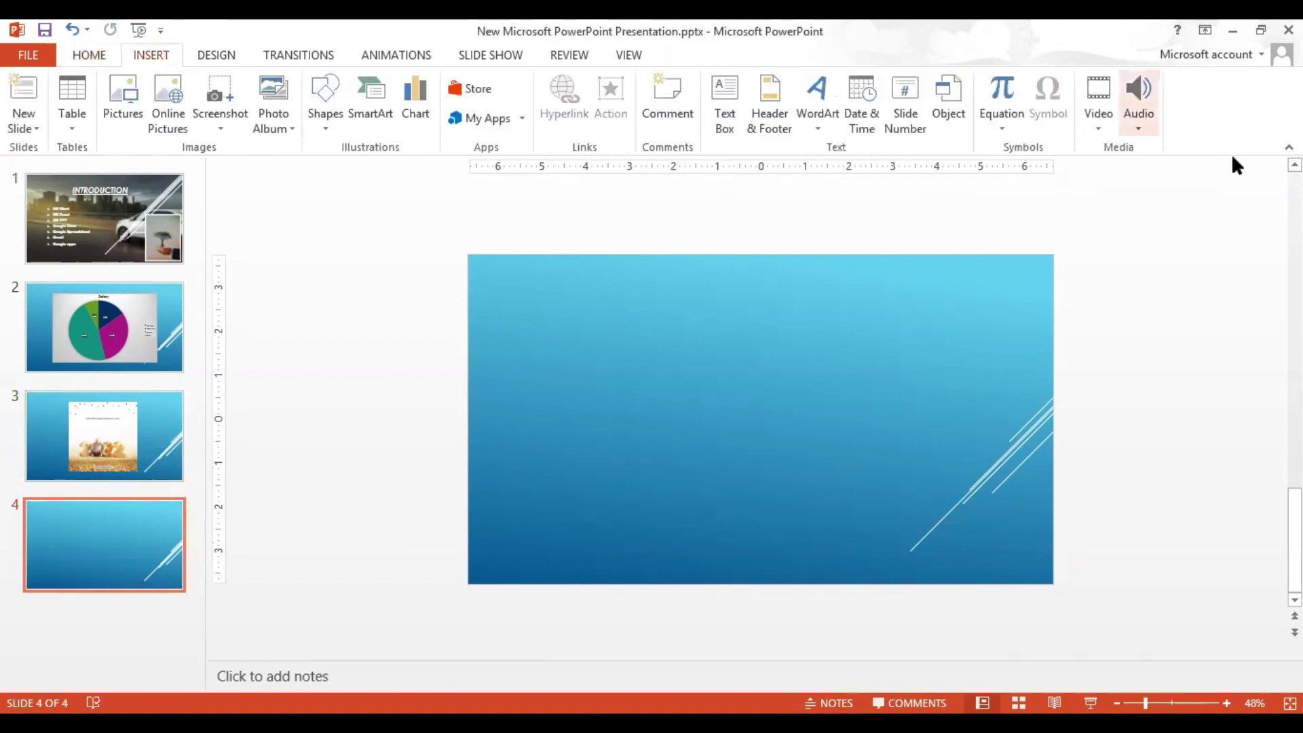
left_click(1139, 119)
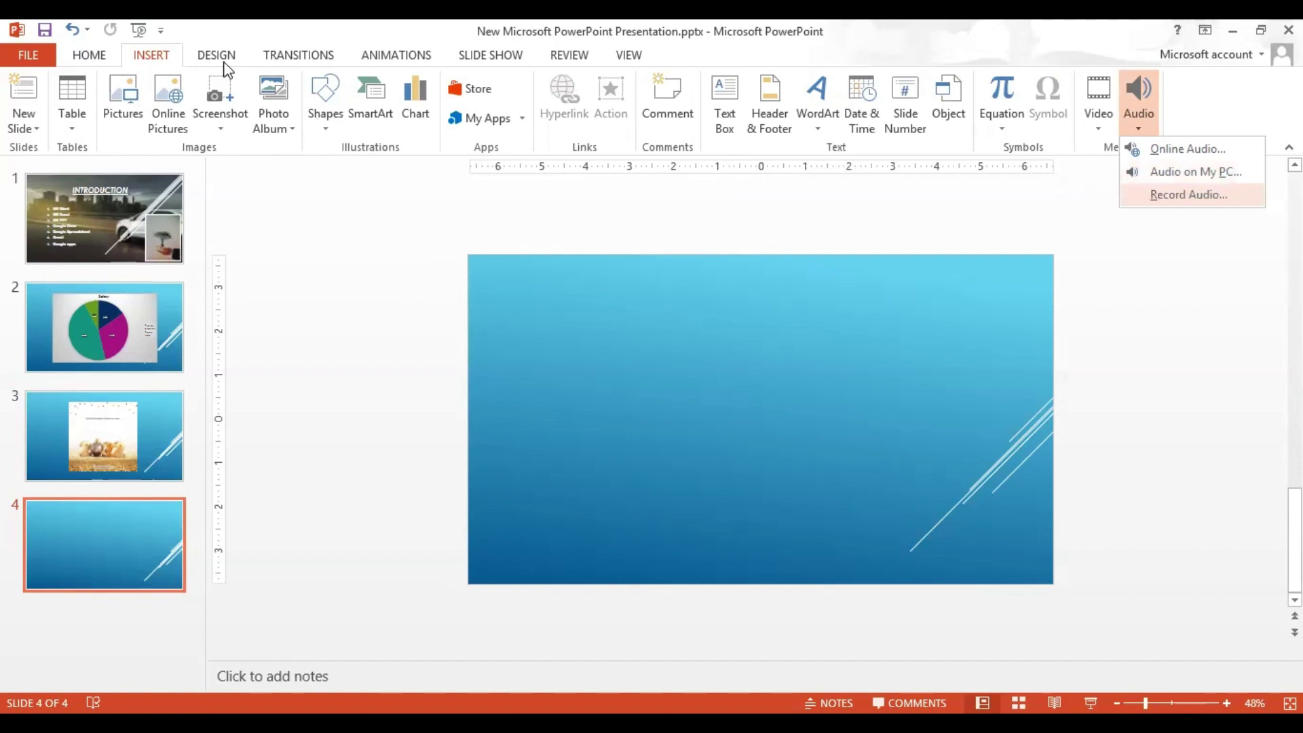
left_click(193, 58)
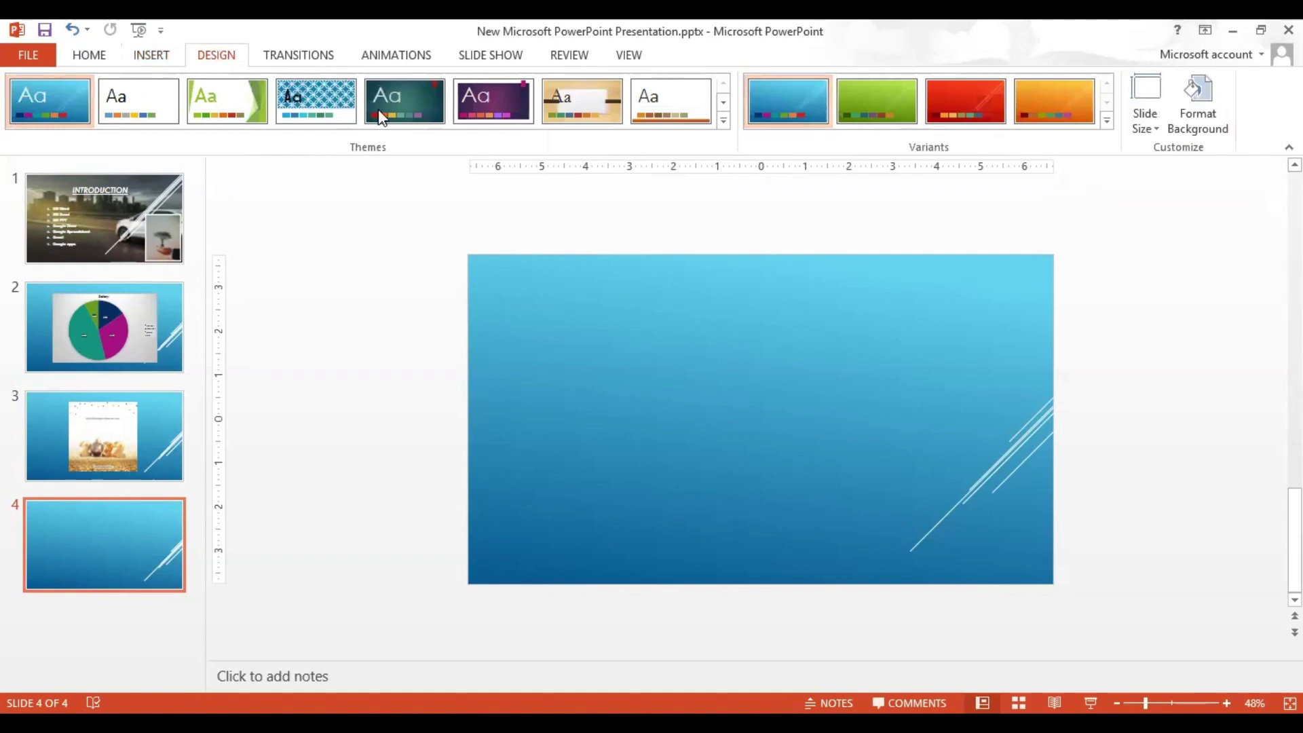
Step: Try the orange variant, then apply the green variant to all four slides
left_click(1065, 113)
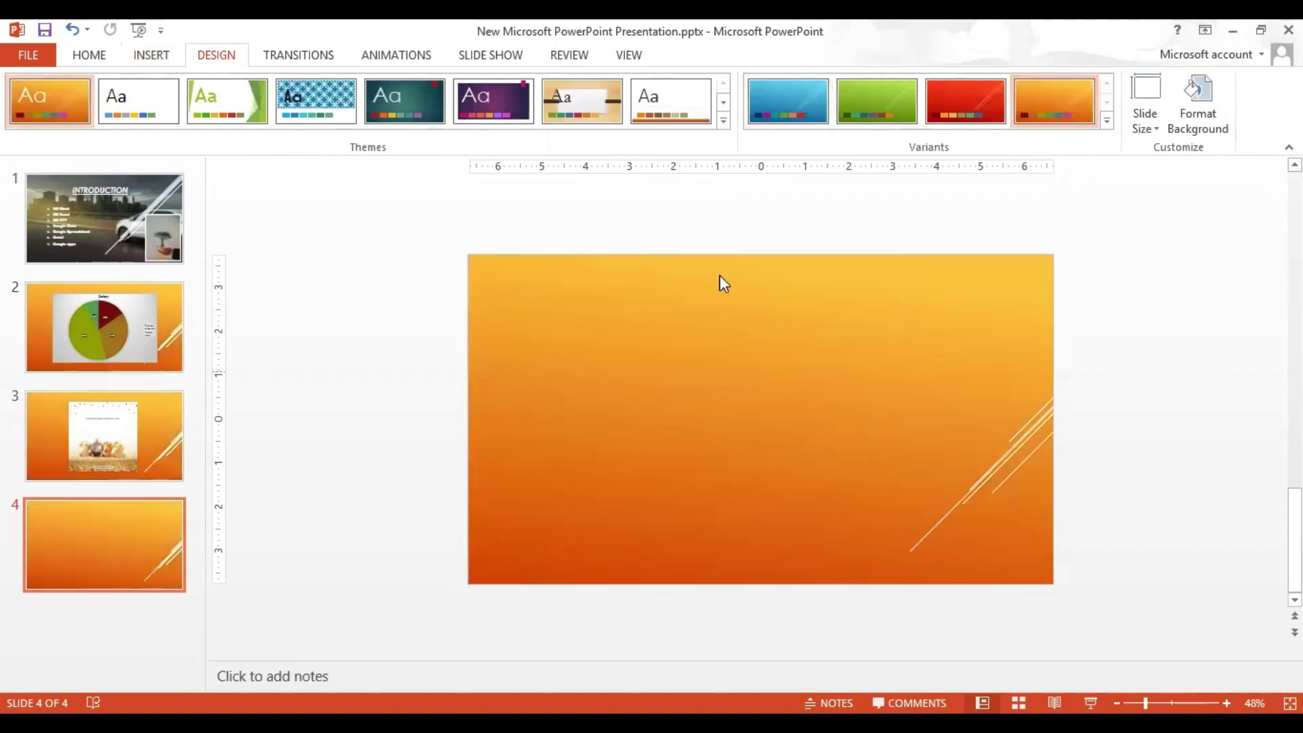
left_click(898, 99)
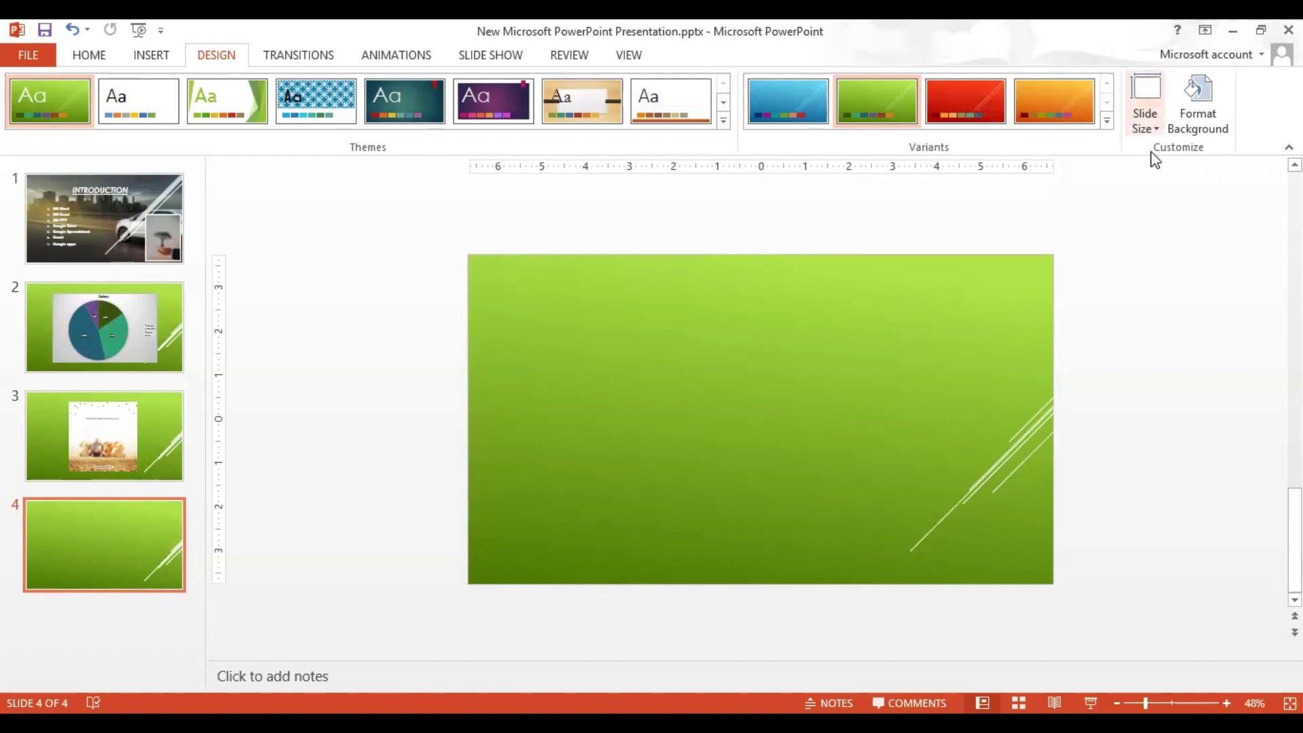
Step: Set the slide size to Standard (4:3), choosing Ensure Fit for content scaling
left_click(1150, 136)
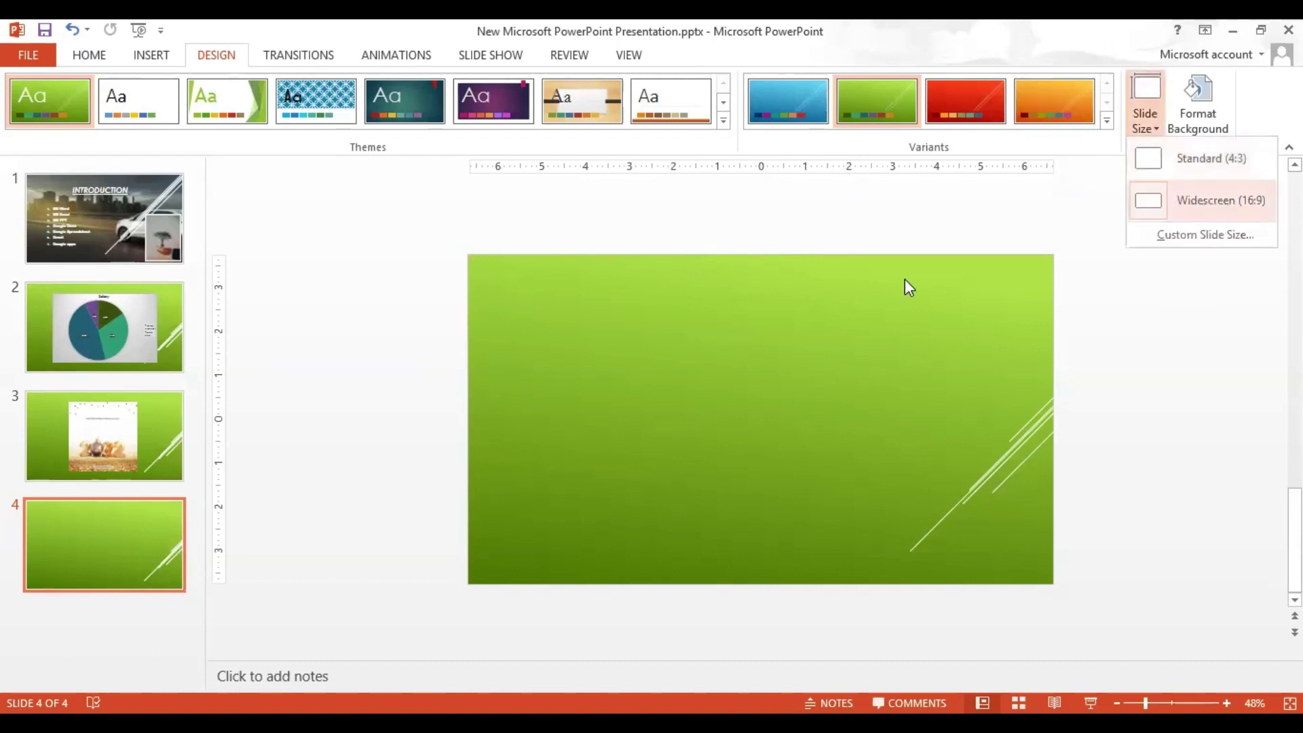
left_click(1209, 236)
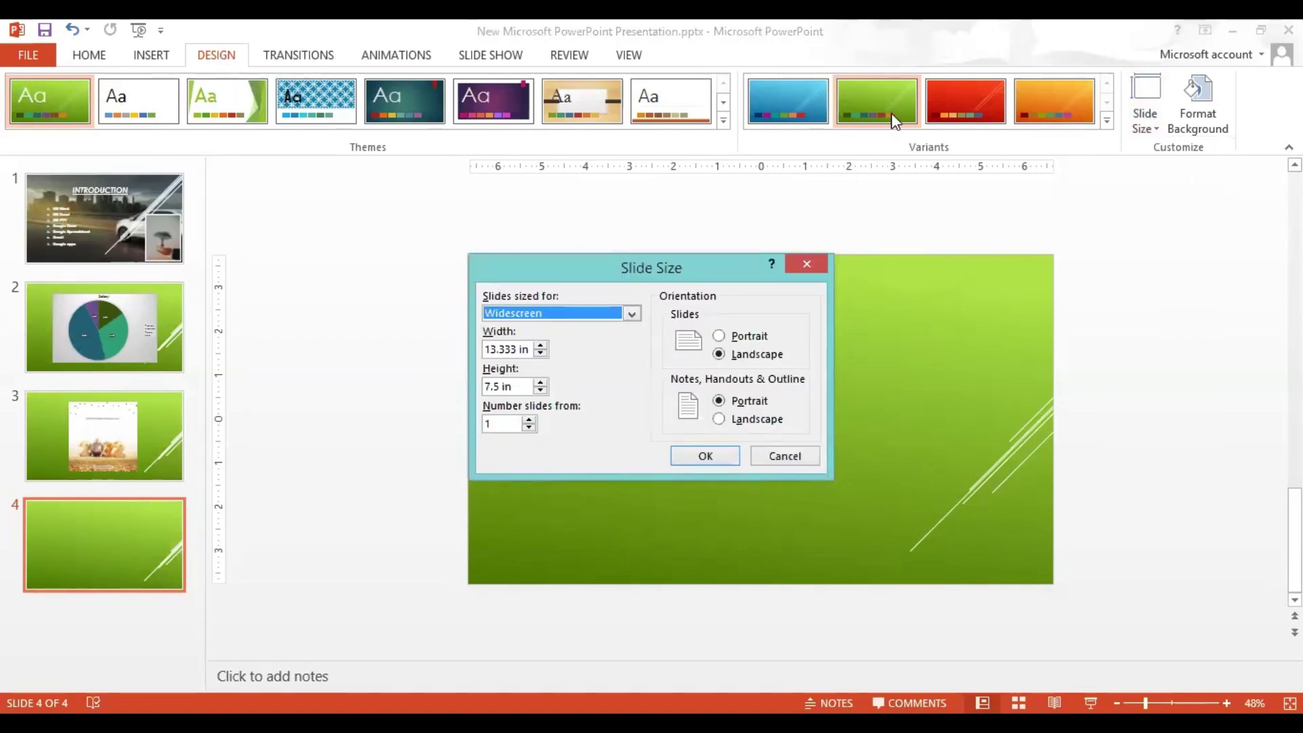
left_click(808, 270)
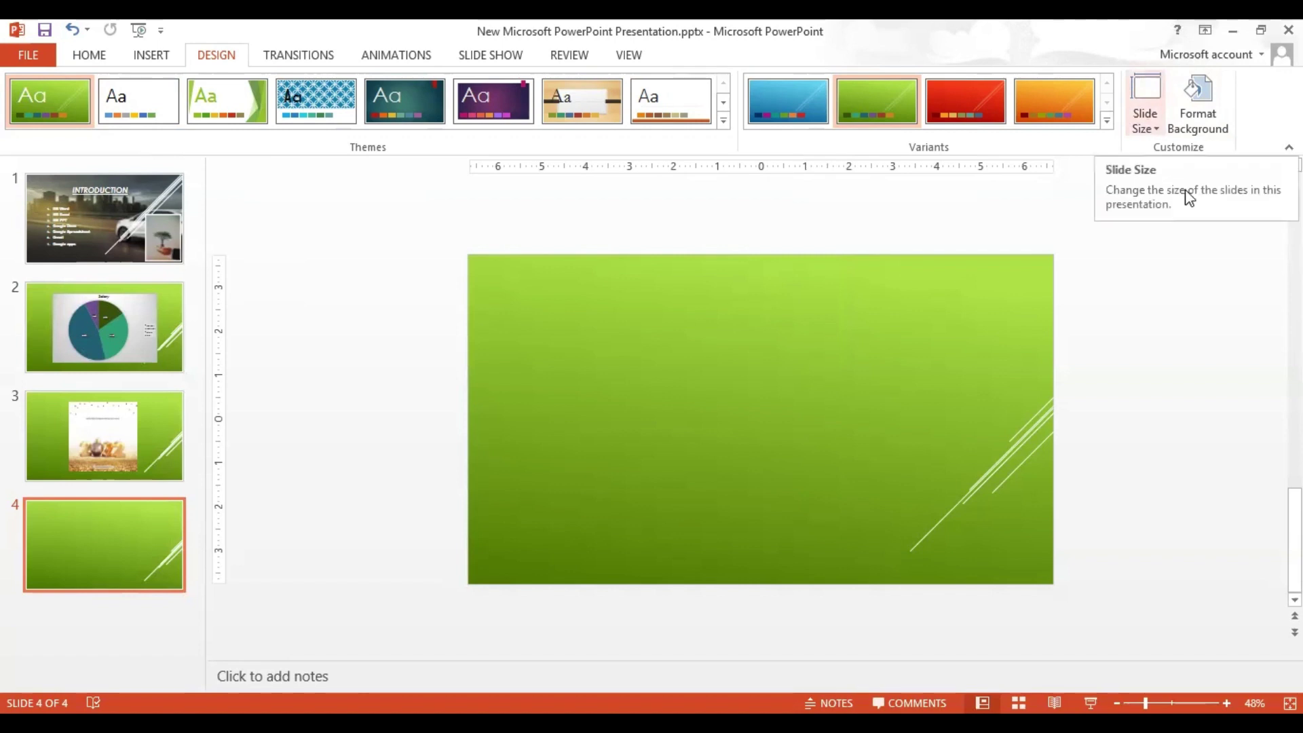
left_click(1144, 120)
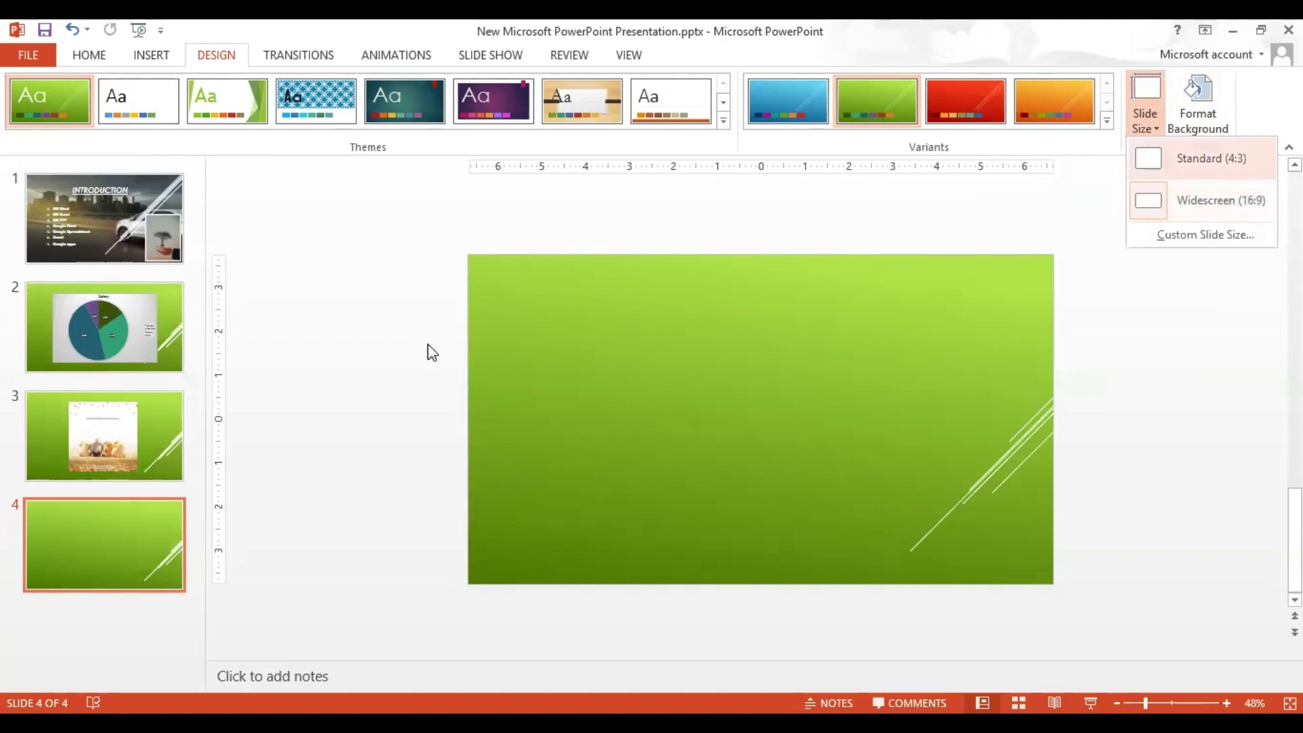
key("Return")
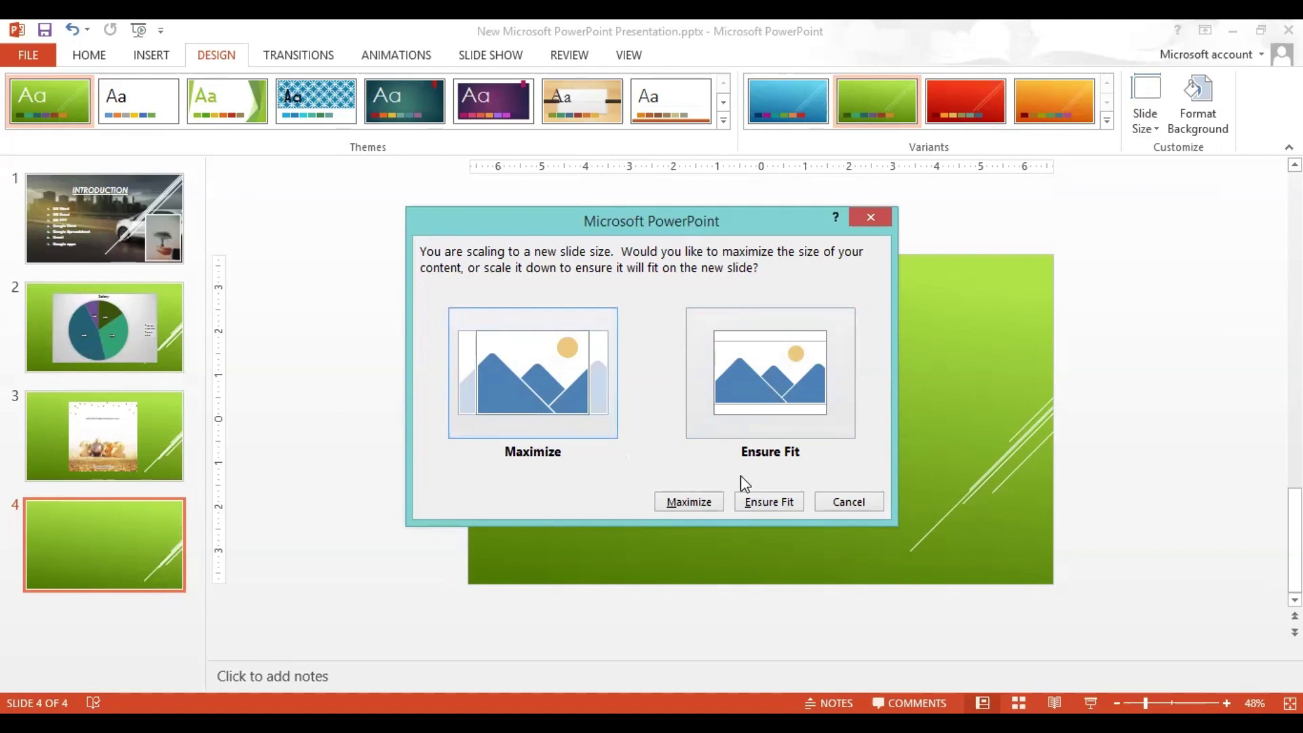
left_click(882, 212)
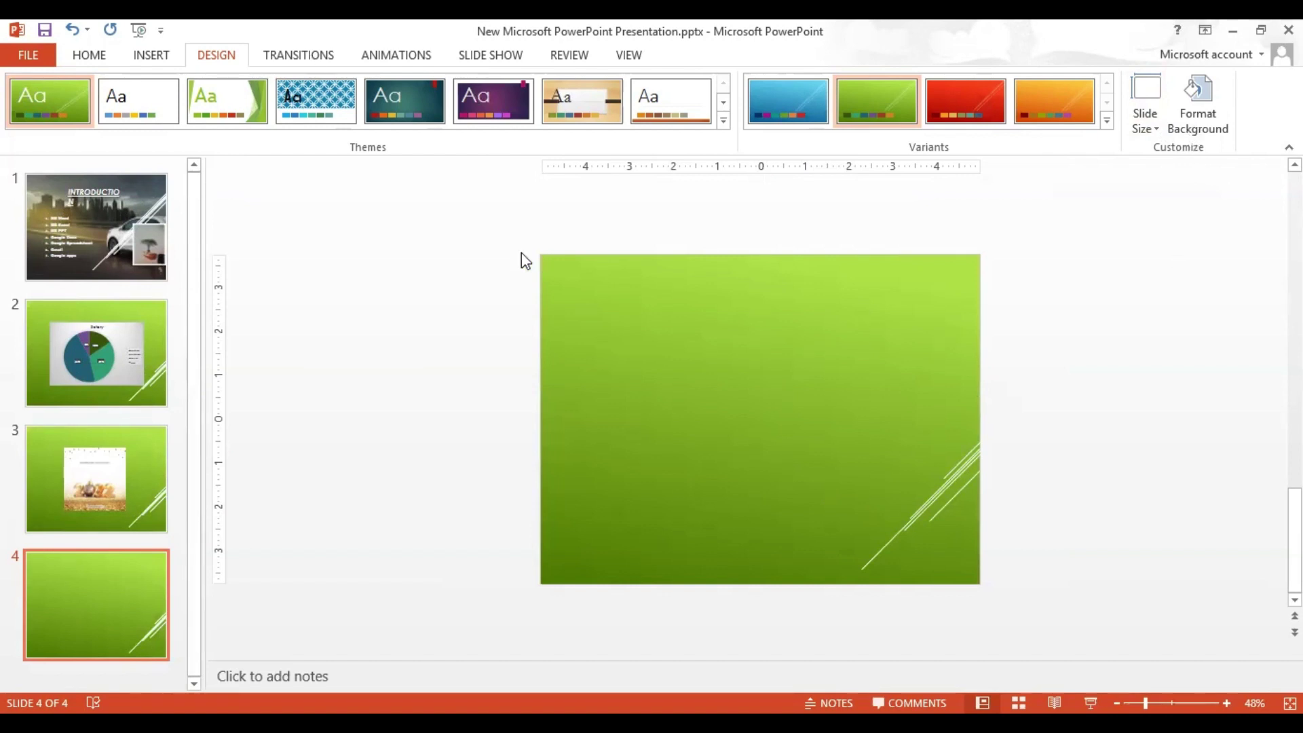
Step: Widen slide 1's title box so INTRODUCTION fits on one line, then return to slide 4
left_click(307, 56)
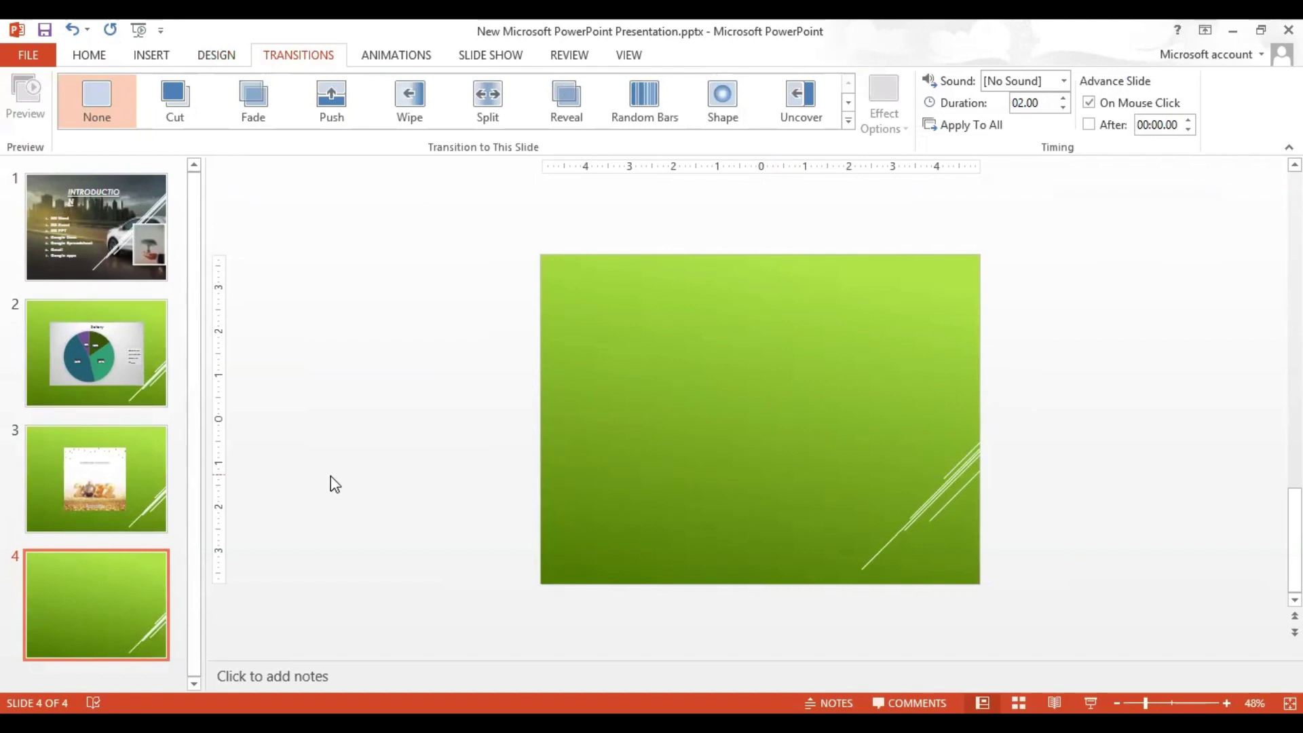
left_click(52, 217)
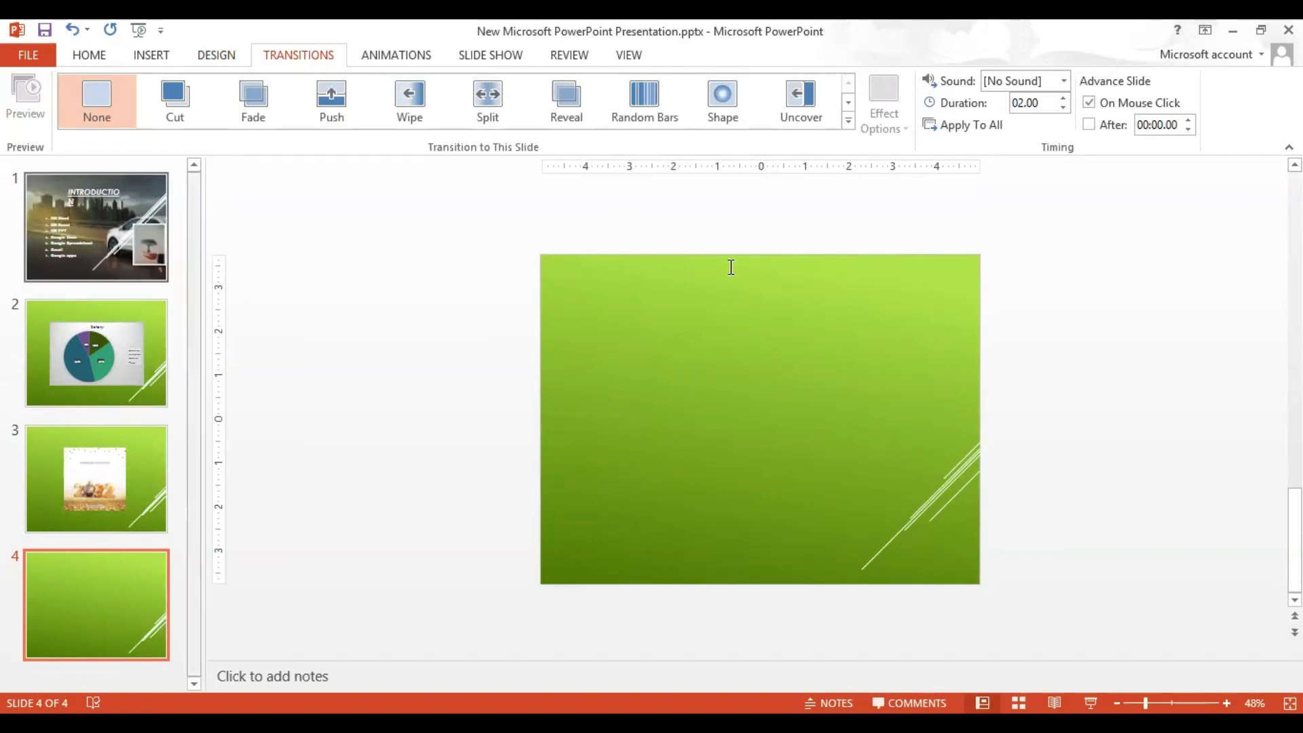
left_click_drag(842, 336, 854, 334)
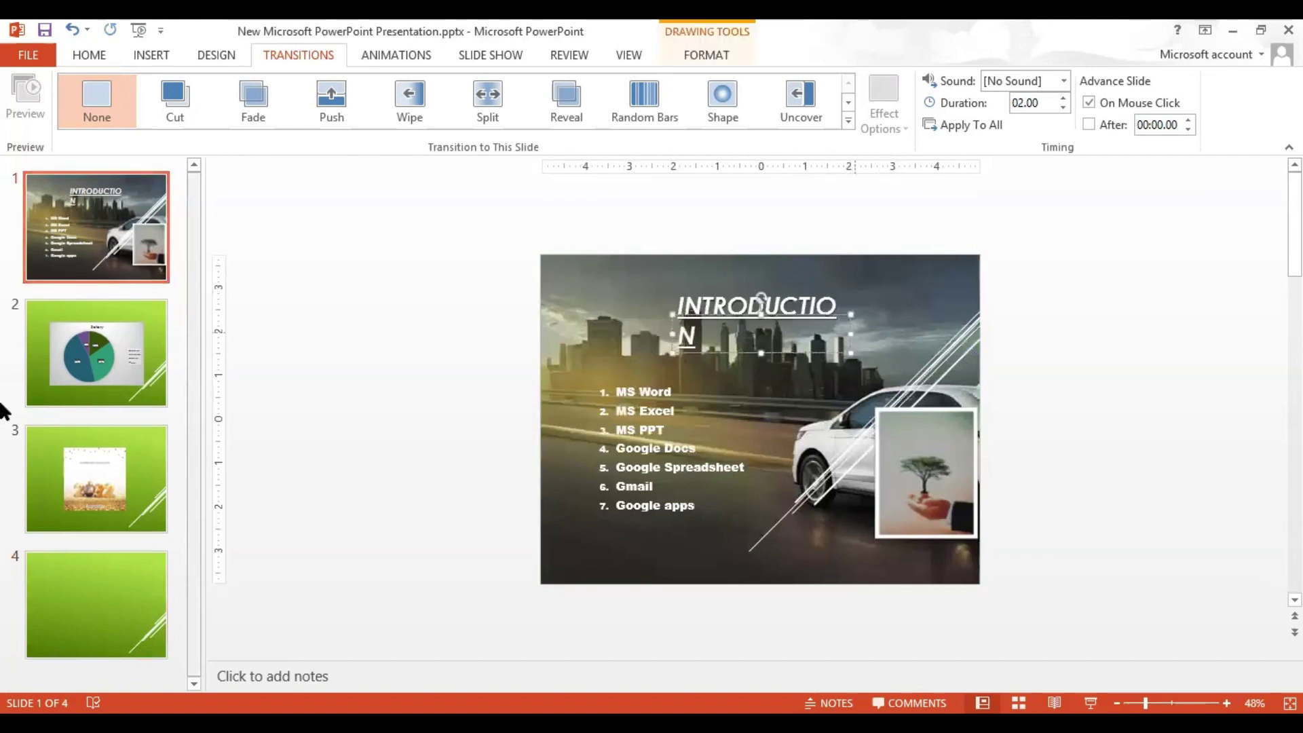
left_click(71, 580)
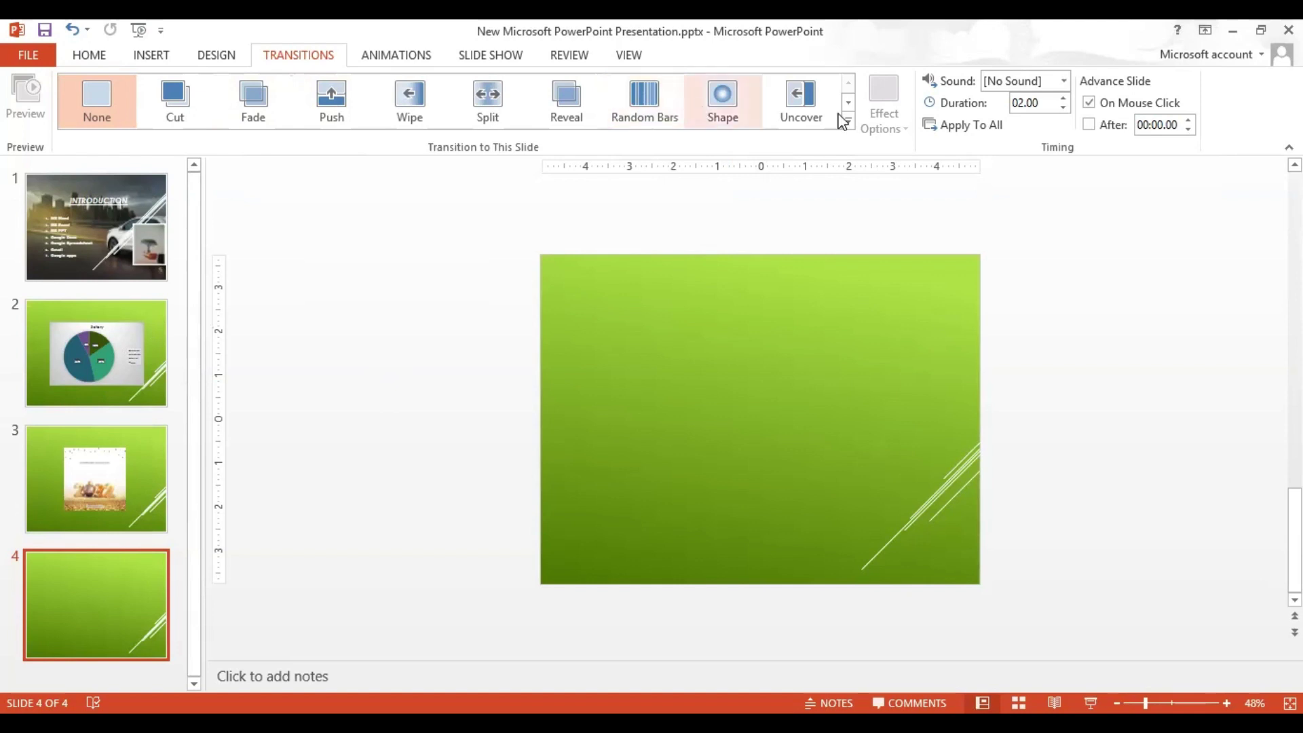
Step: Preview Peel Off, Fracture and Drape, then give slide 4 the Curtains transition at 06.00 seconds
scroll(843, 115, "down", 1)
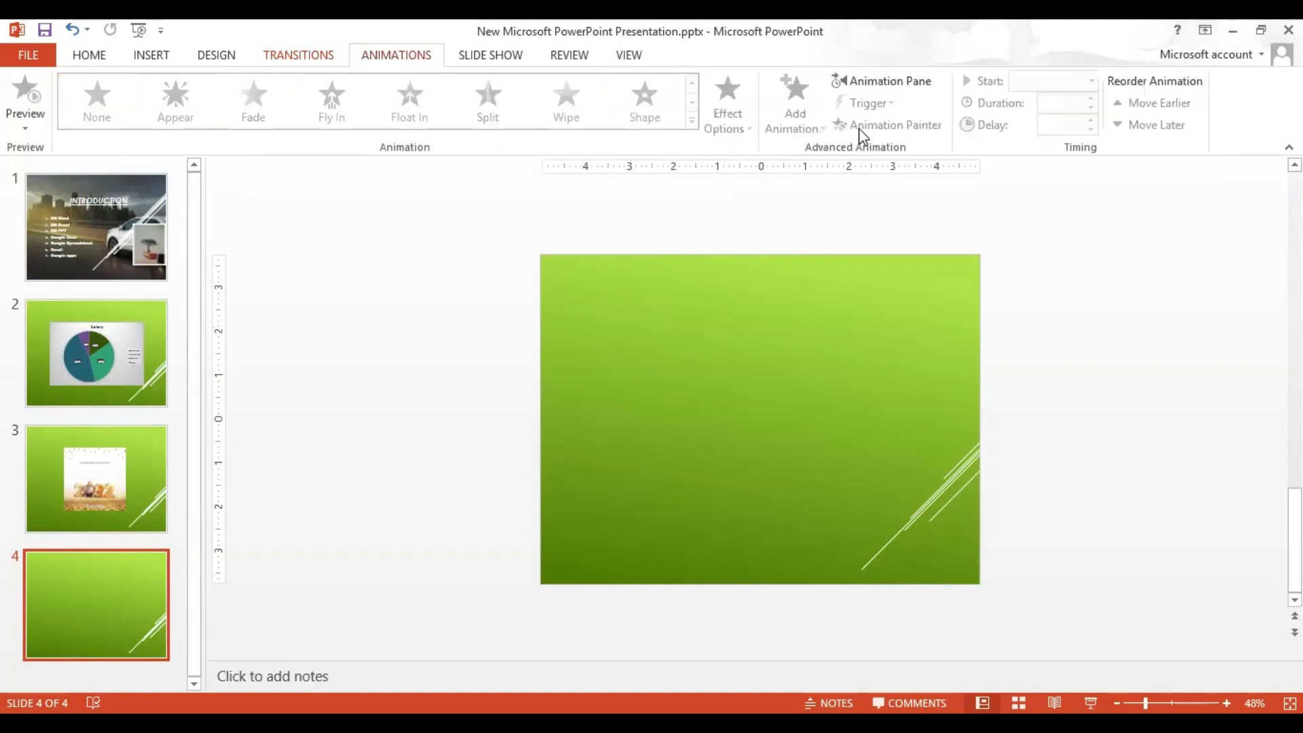
scroll(861, 131, "up", 1)
left_click(848, 105)
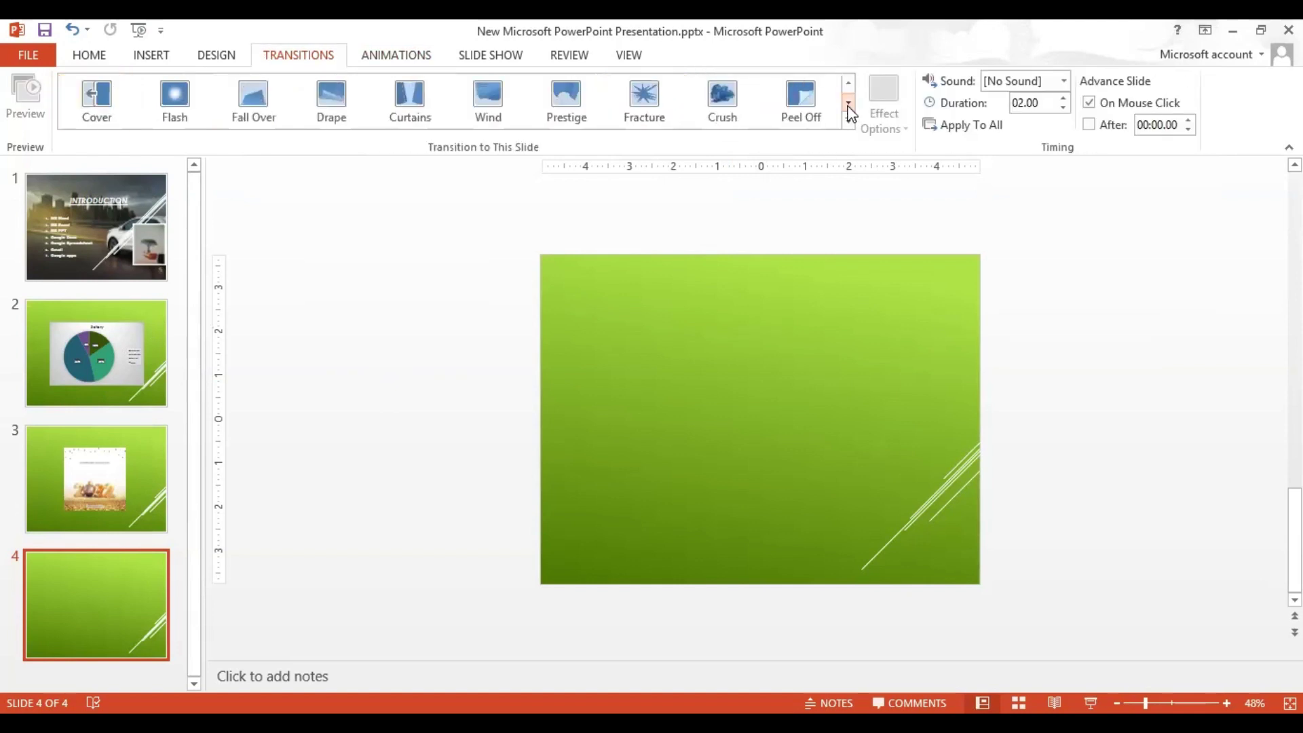
left_click(407, 108)
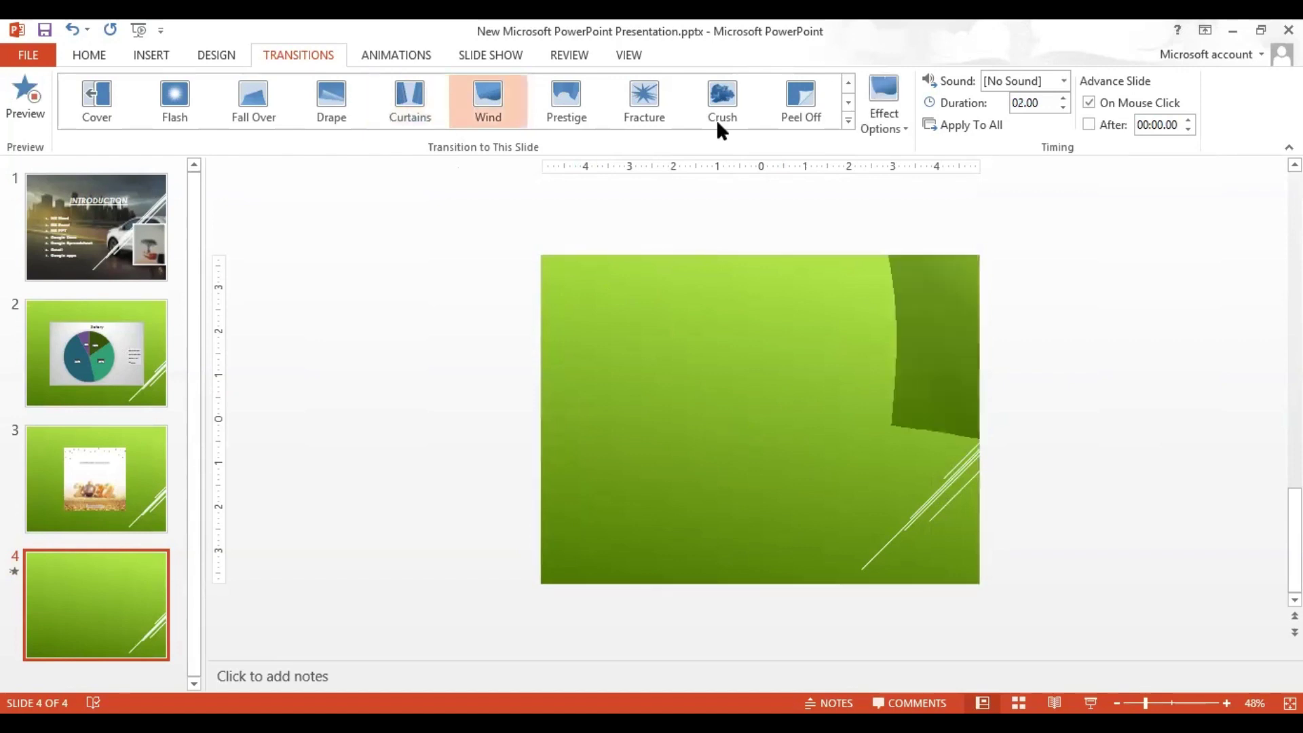
left_click(771, 110)
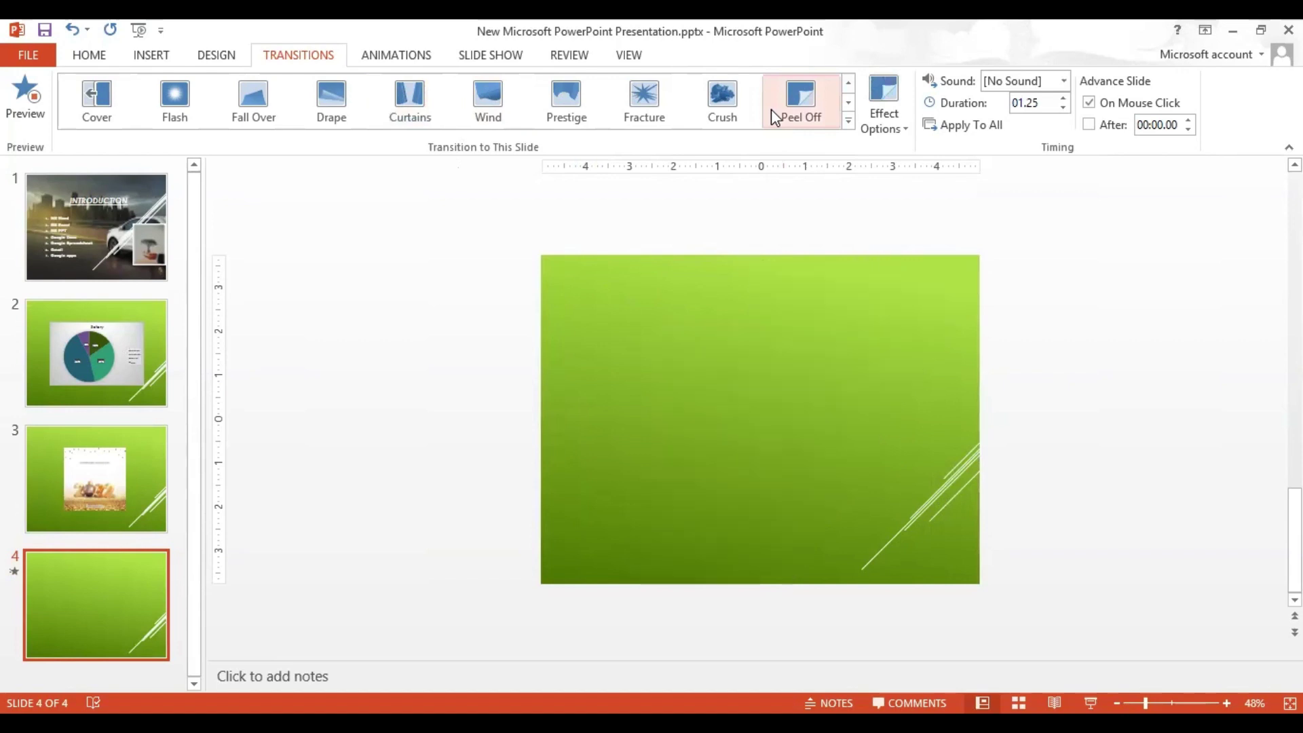
left_click(650, 100)
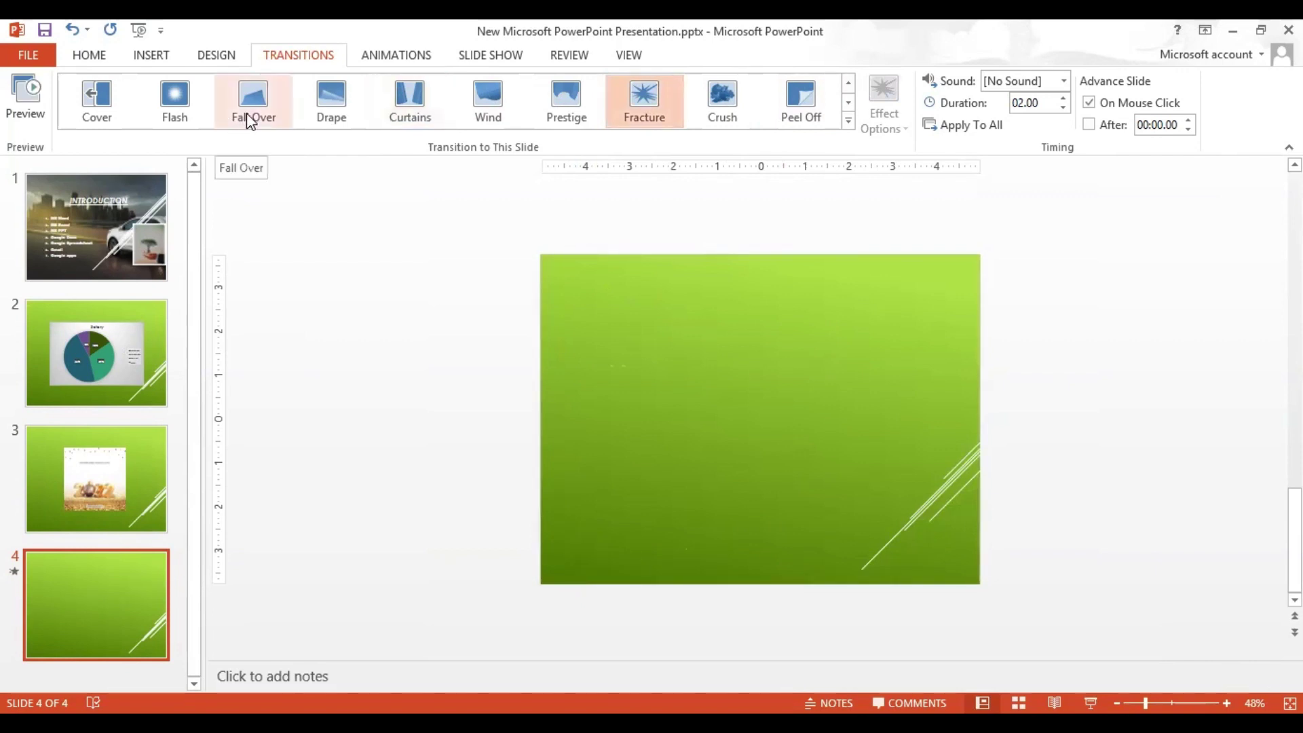
left_click(354, 112)
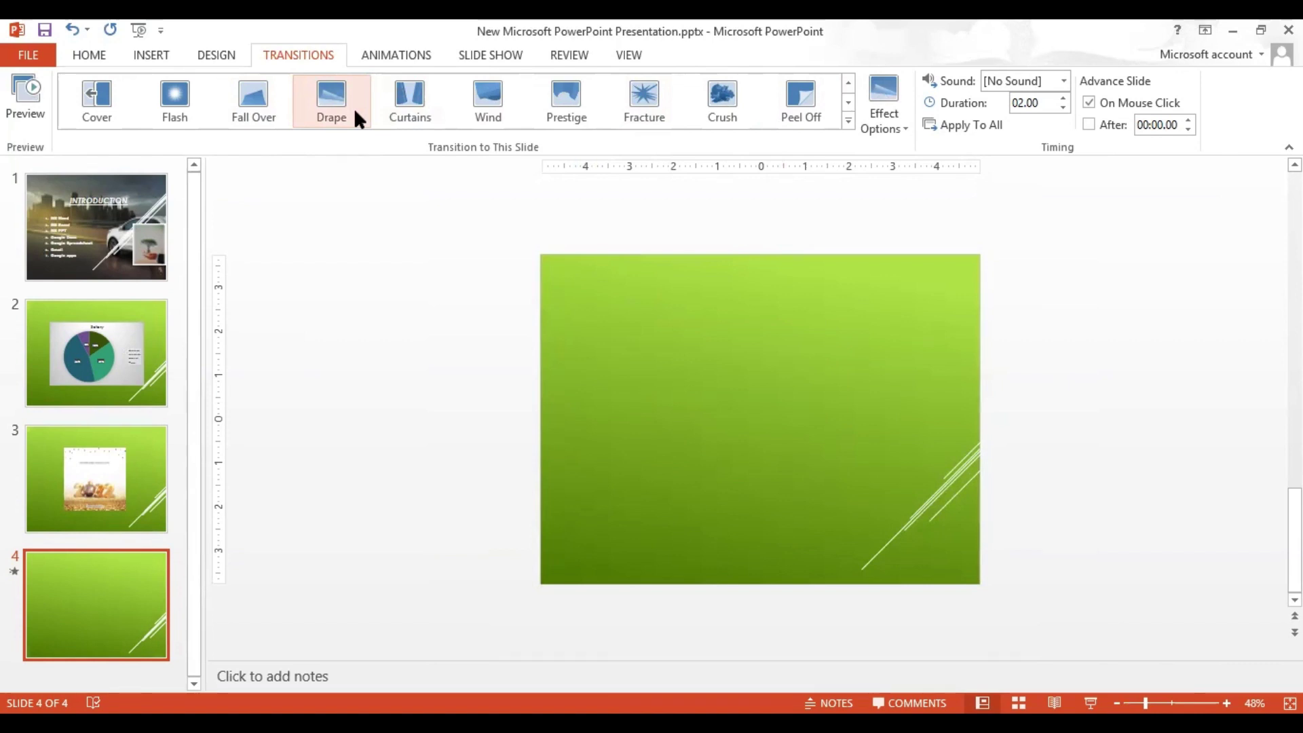
left_click(410, 114)
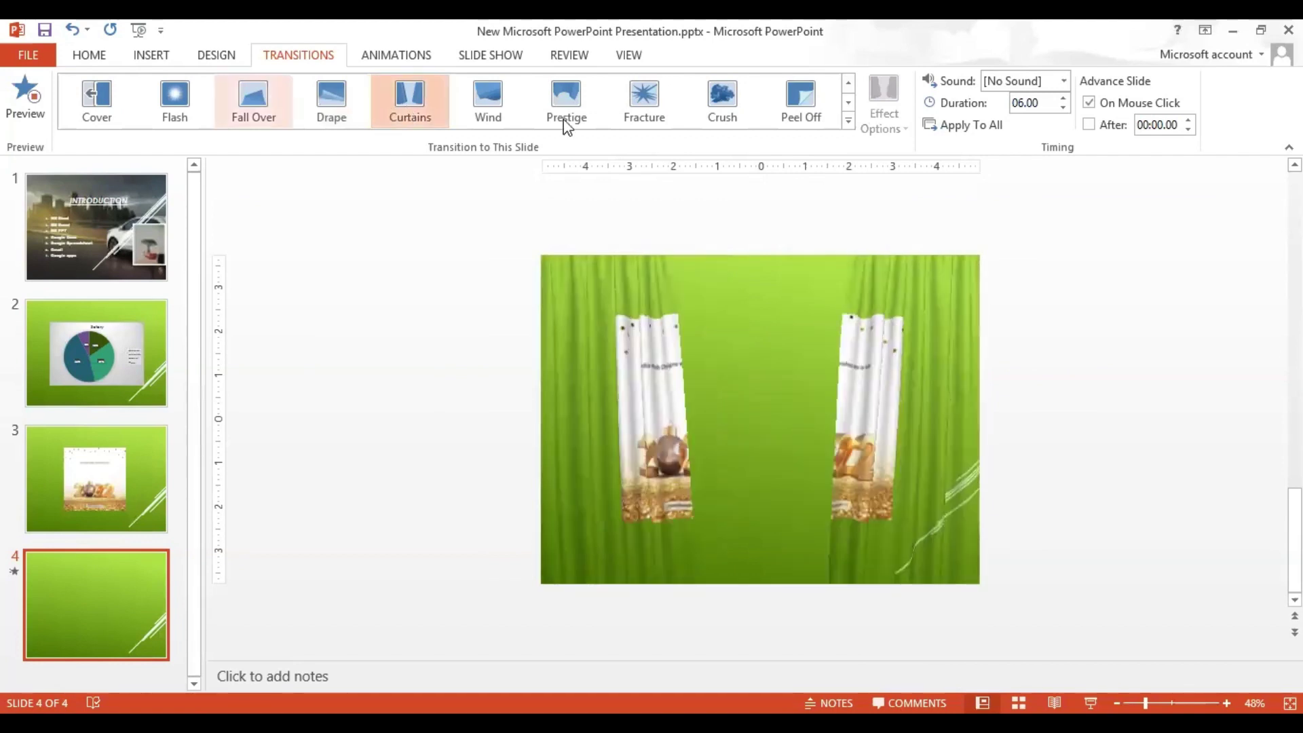
Step: Preview Glitter, Ripple, Dissolve, Airplane and Page Curl transitions, then settle on Honeycomb for slide 4
left_click(848, 101)
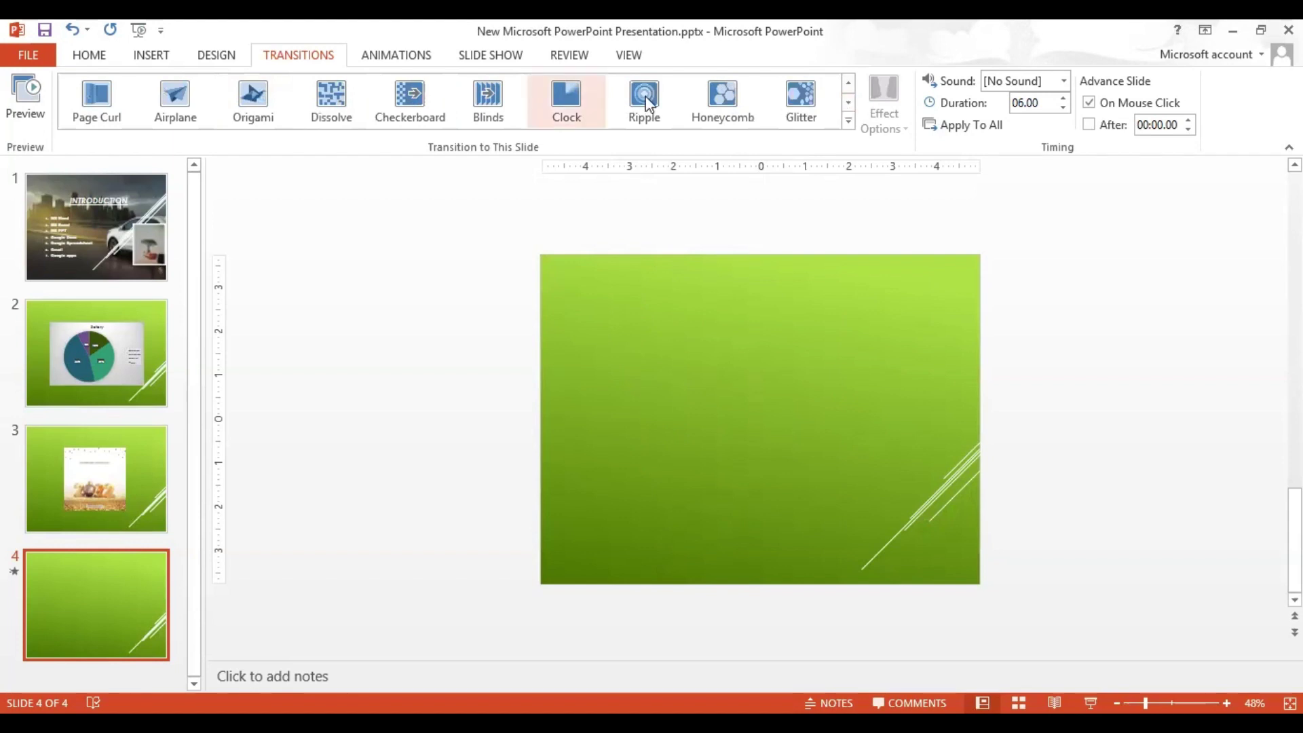
left_click(723, 95)
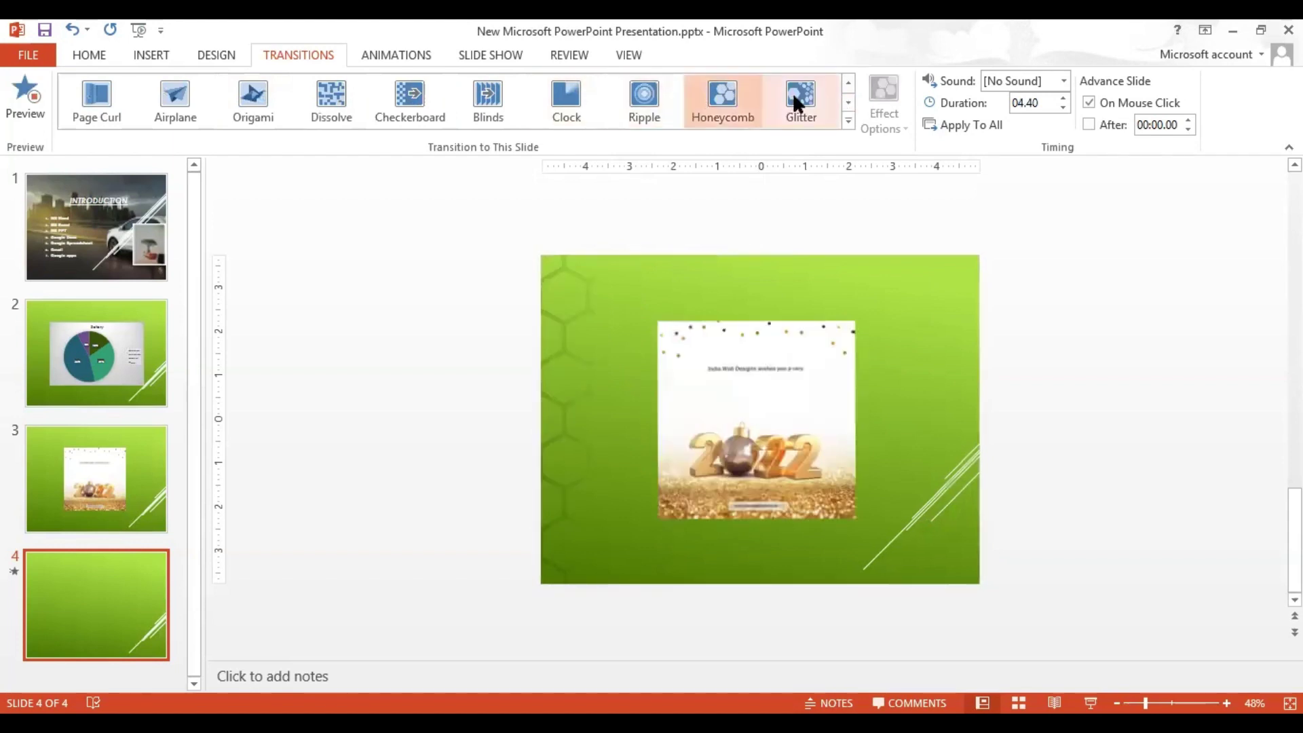
left_click(811, 106)
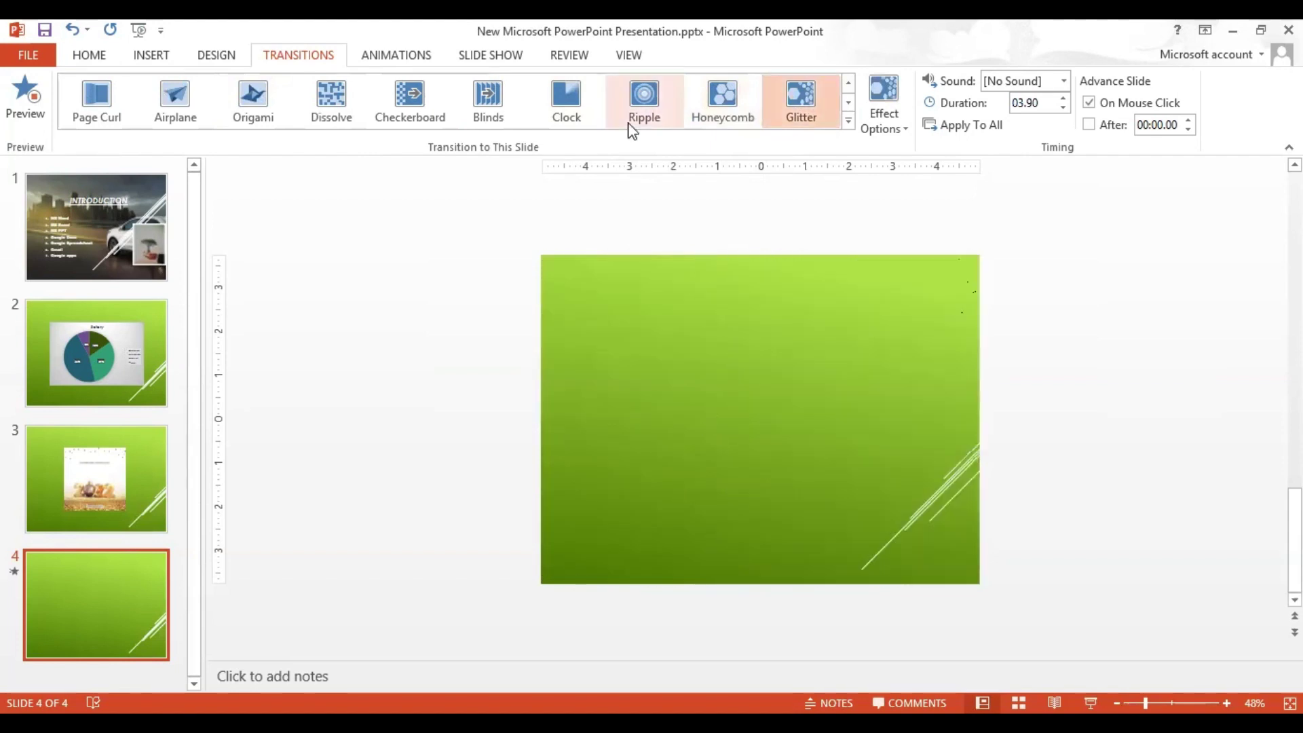
left_click(631, 122)
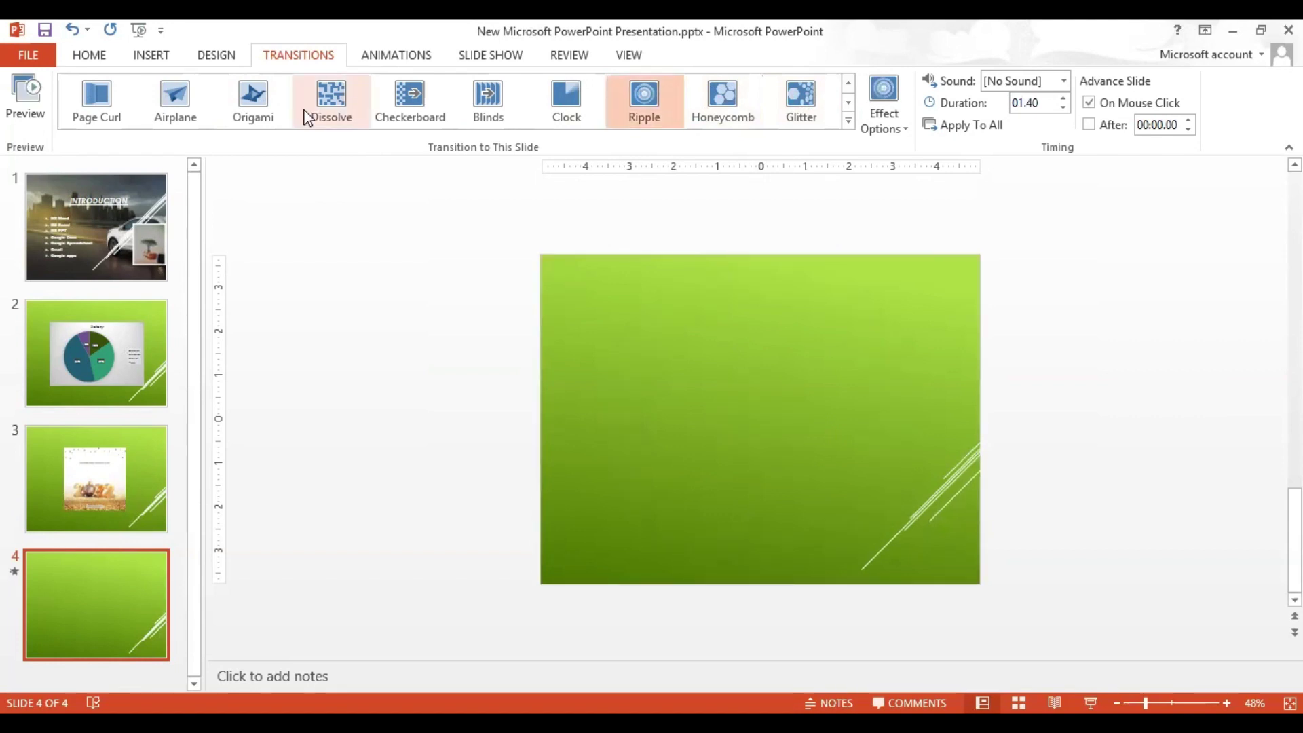
left_click(309, 115)
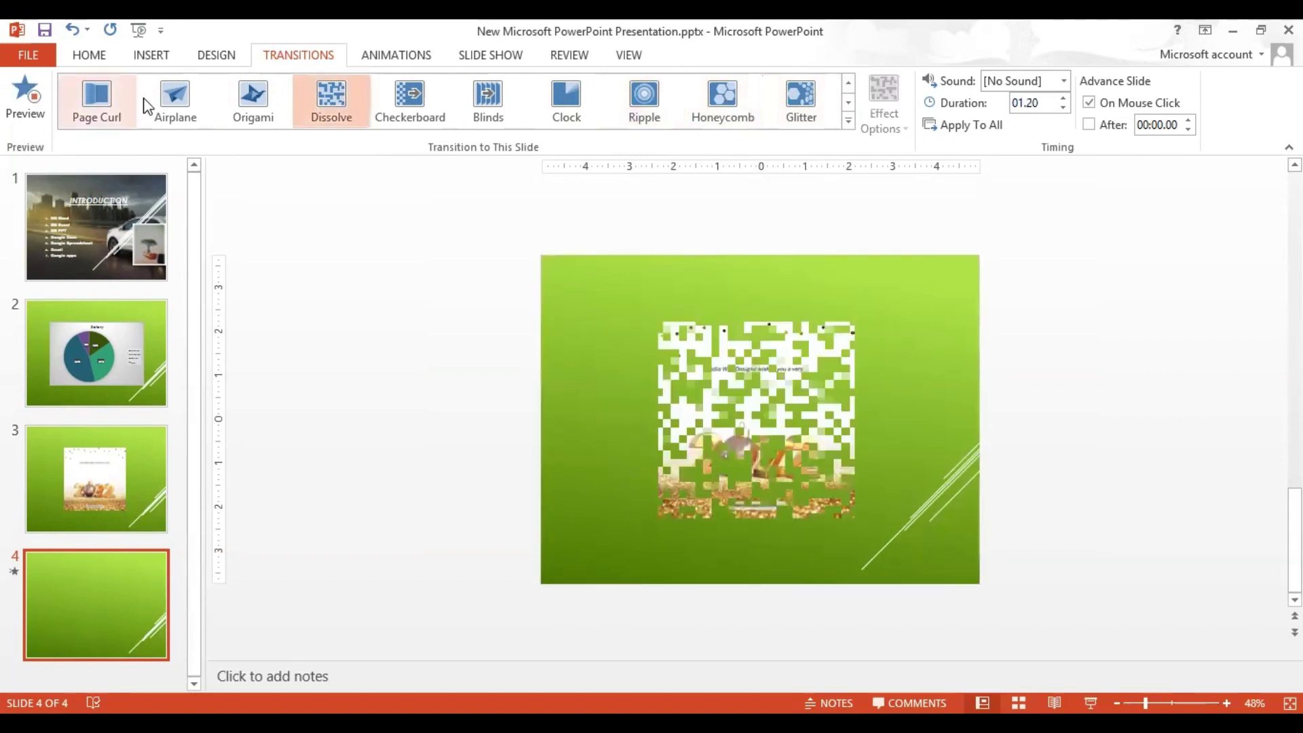
left_click(145, 105)
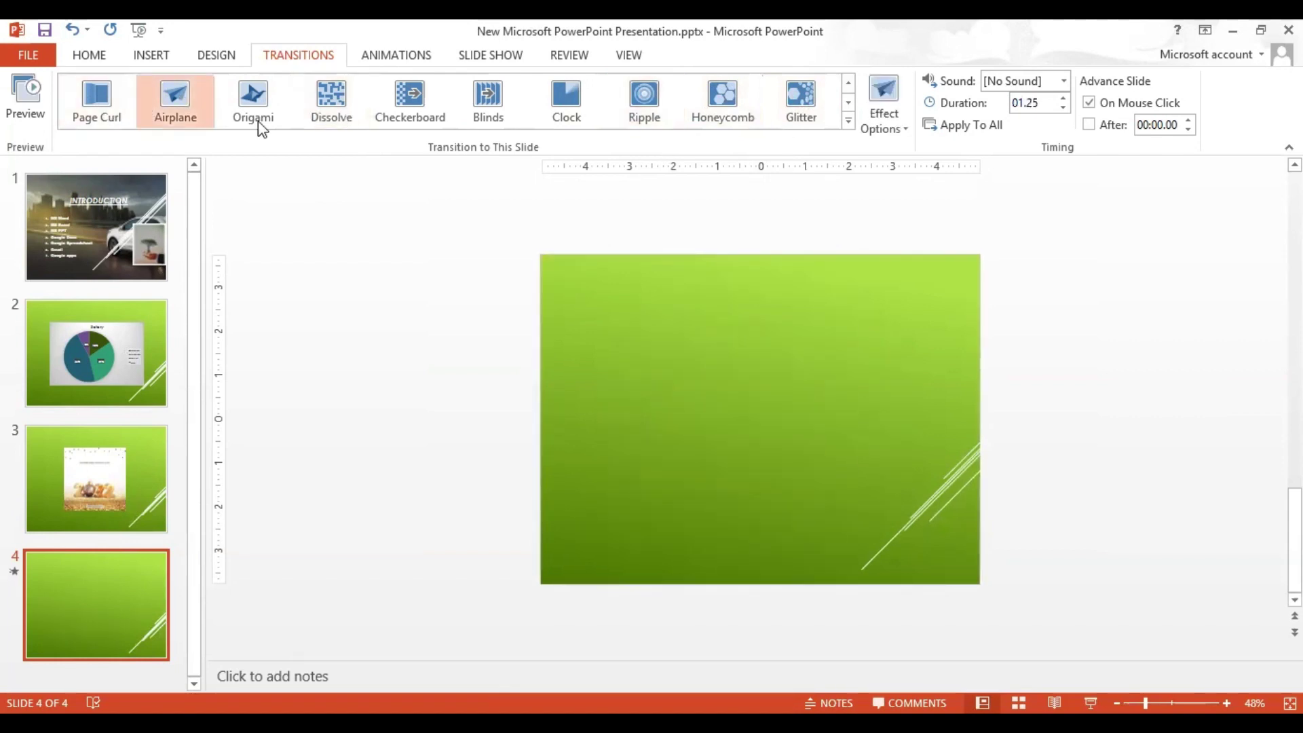
left_click(126, 94)
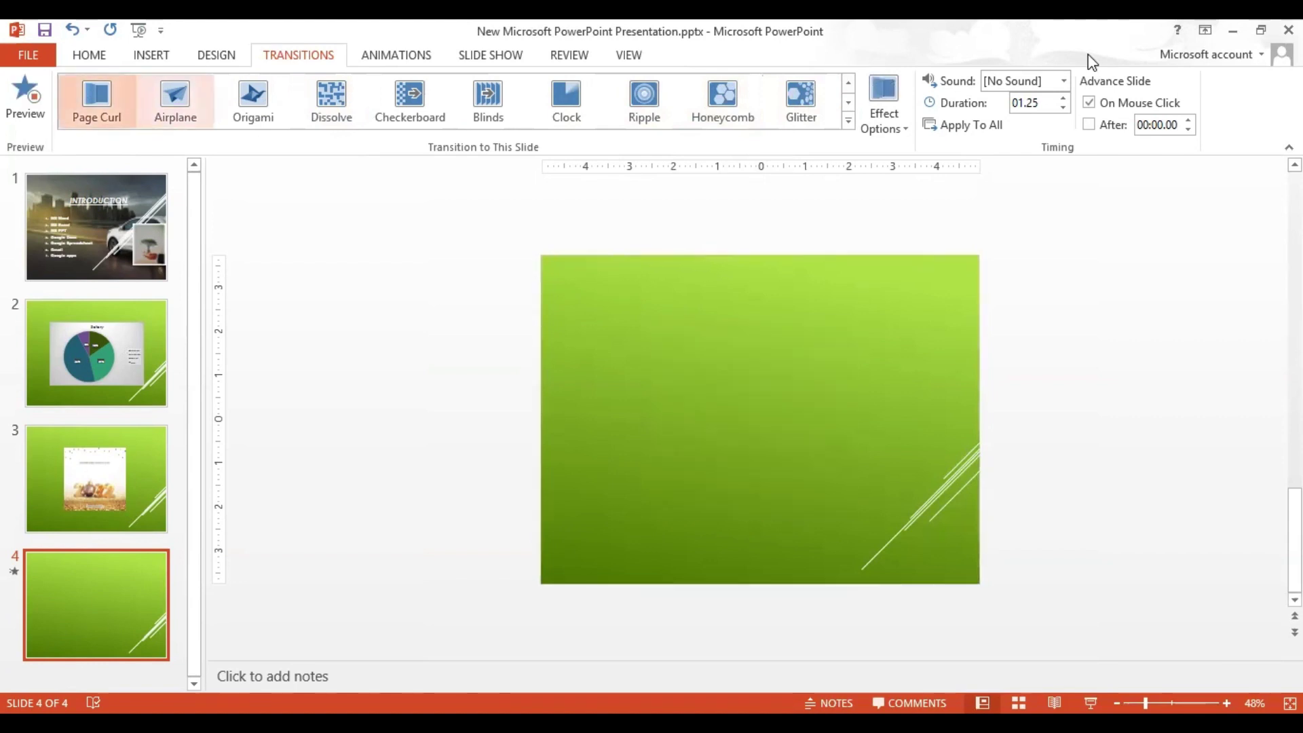
left_click(698, 103)
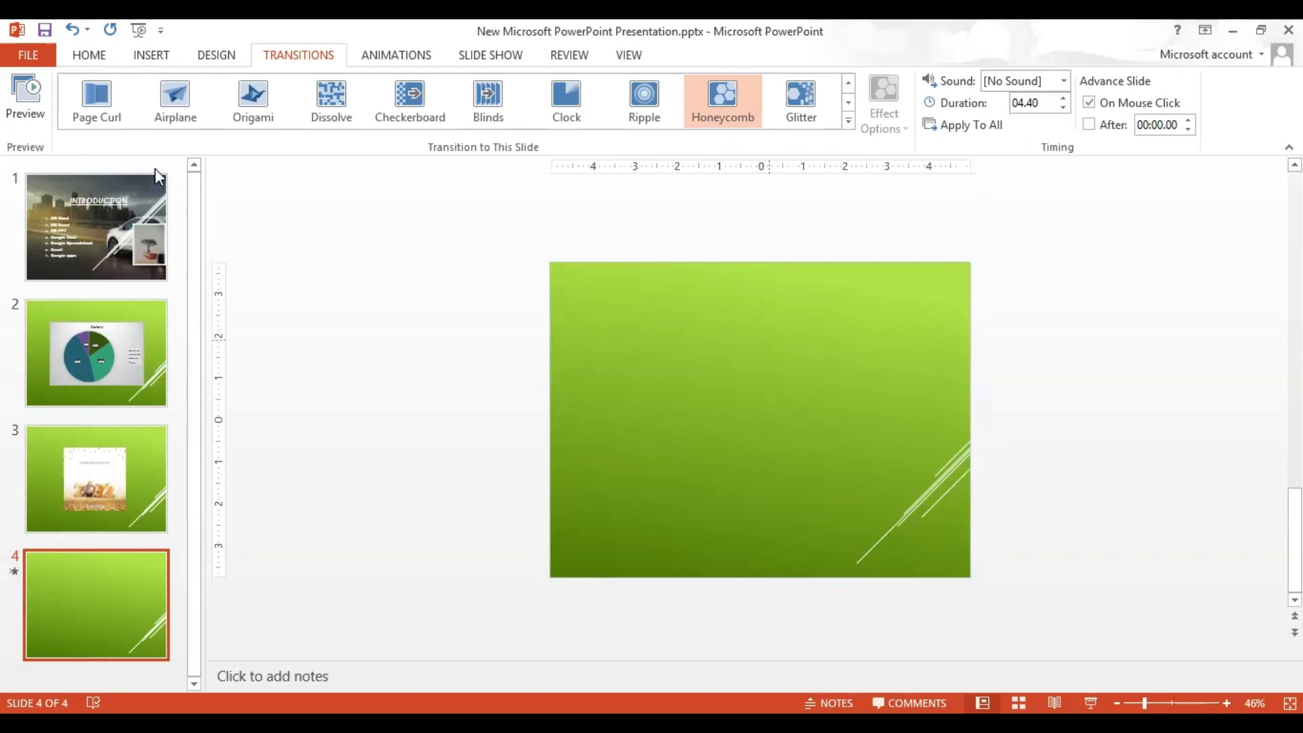
Step: Set the Honeycomb transition duration to 04.40 and apply it to all slides
left_click(159, 582)
left_click(762, 470)
left_click(98, 598)
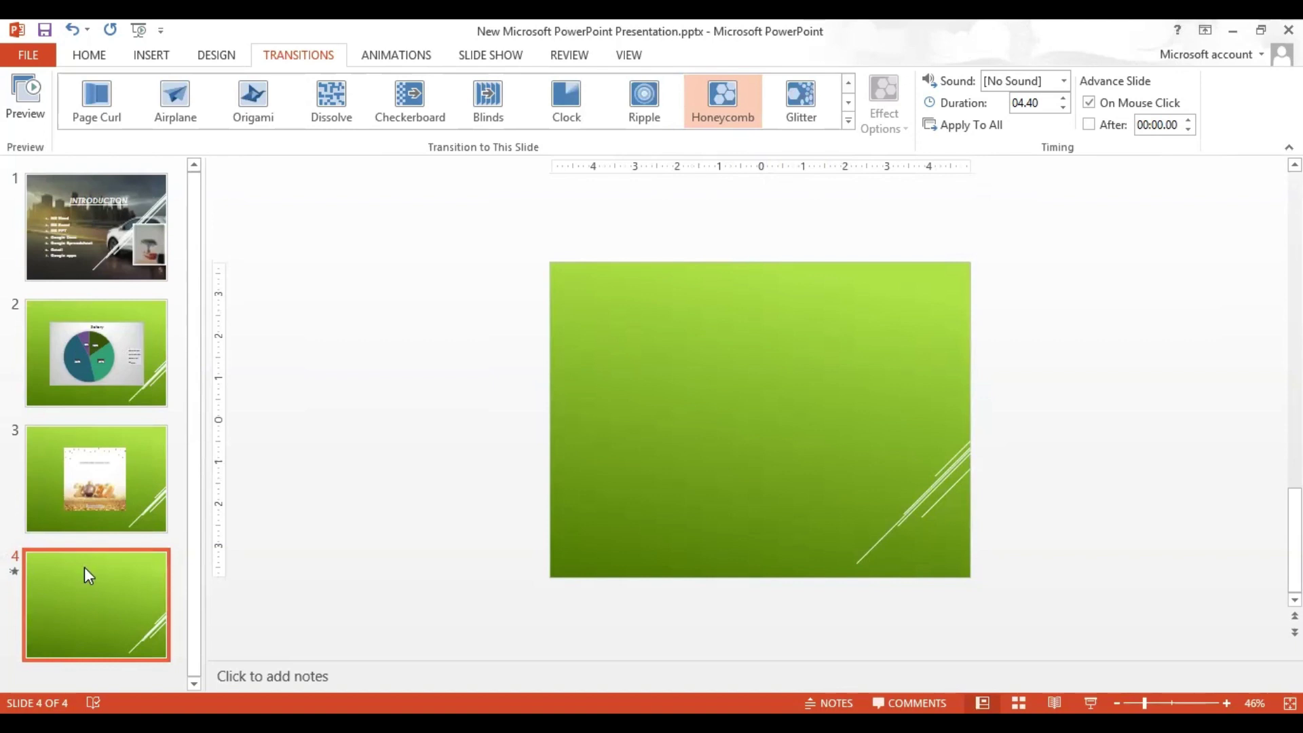
left_click(813, 388)
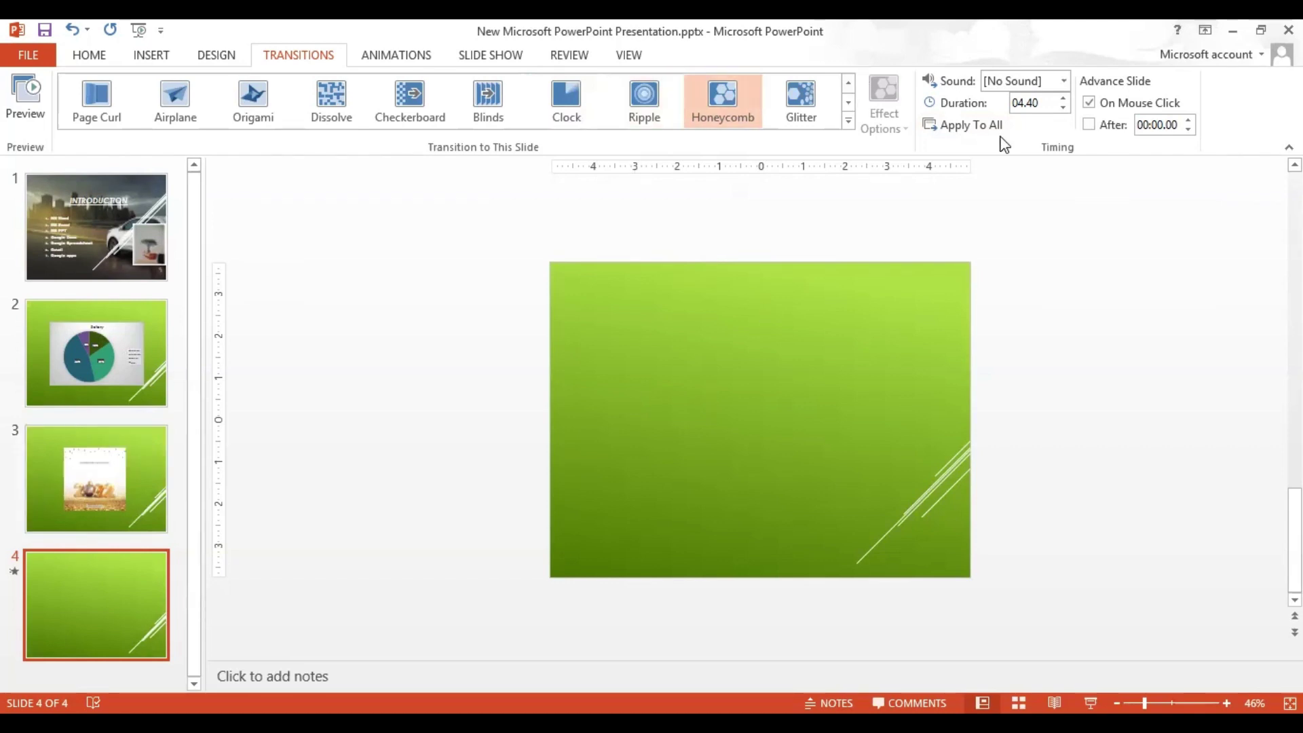
left_click(956, 132)
Step: Bring up the animation effects and go to the Introduction slide
left_click(389, 59)
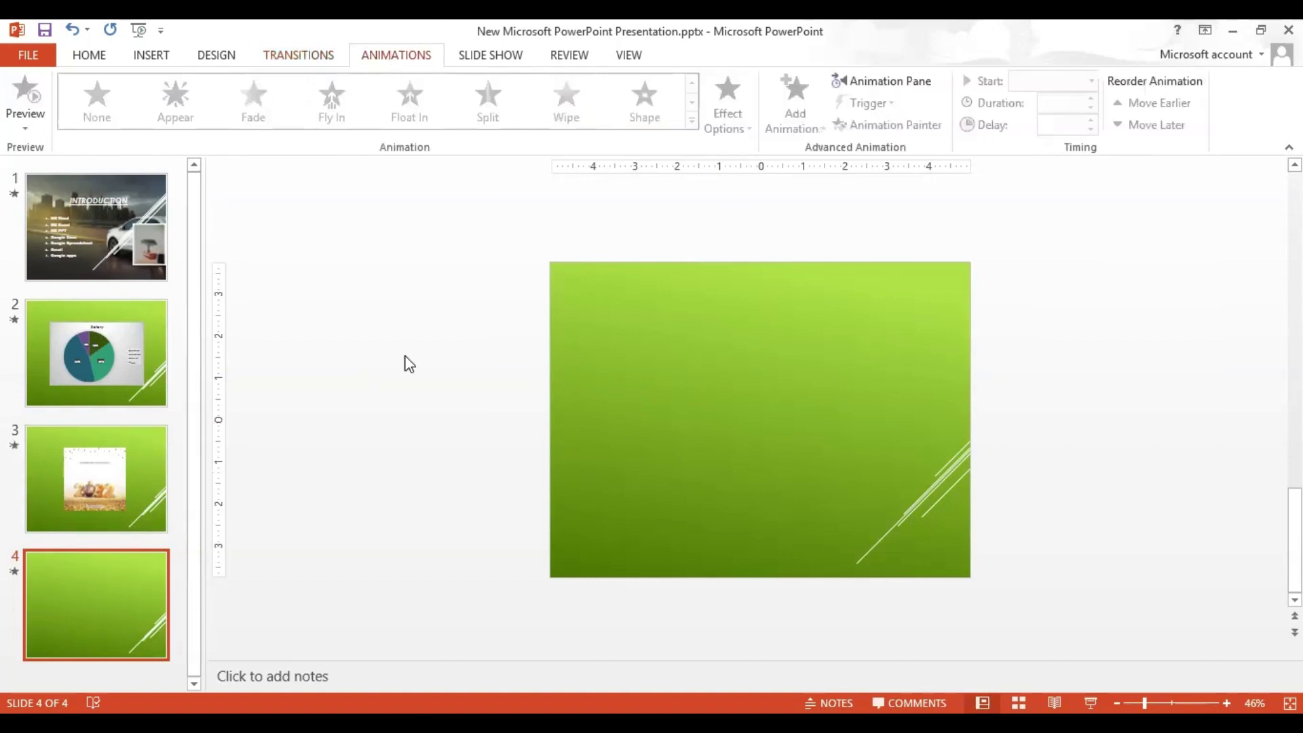
left_click(98, 484)
left_click(98, 348)
left_click(100, 261)
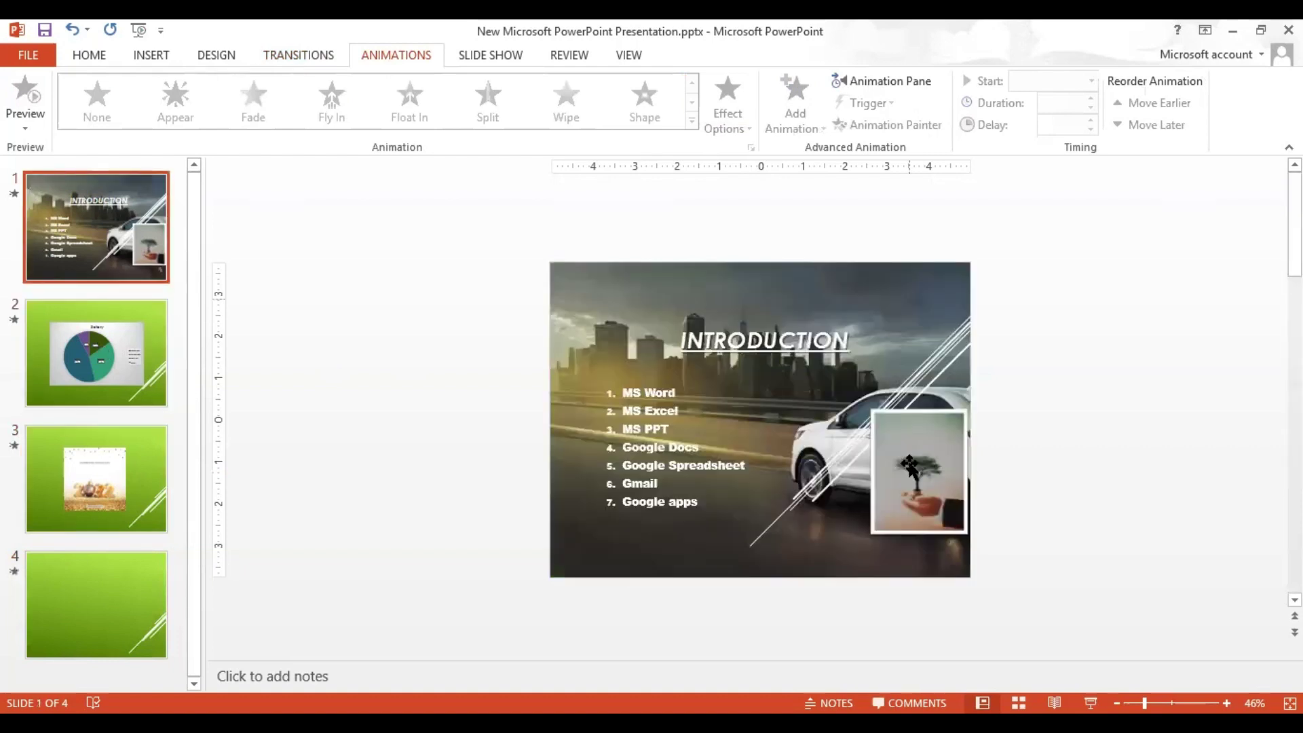
Step: Give the tree picture a Float In animation, then display the empty fourth slide
left_click(908, 469)
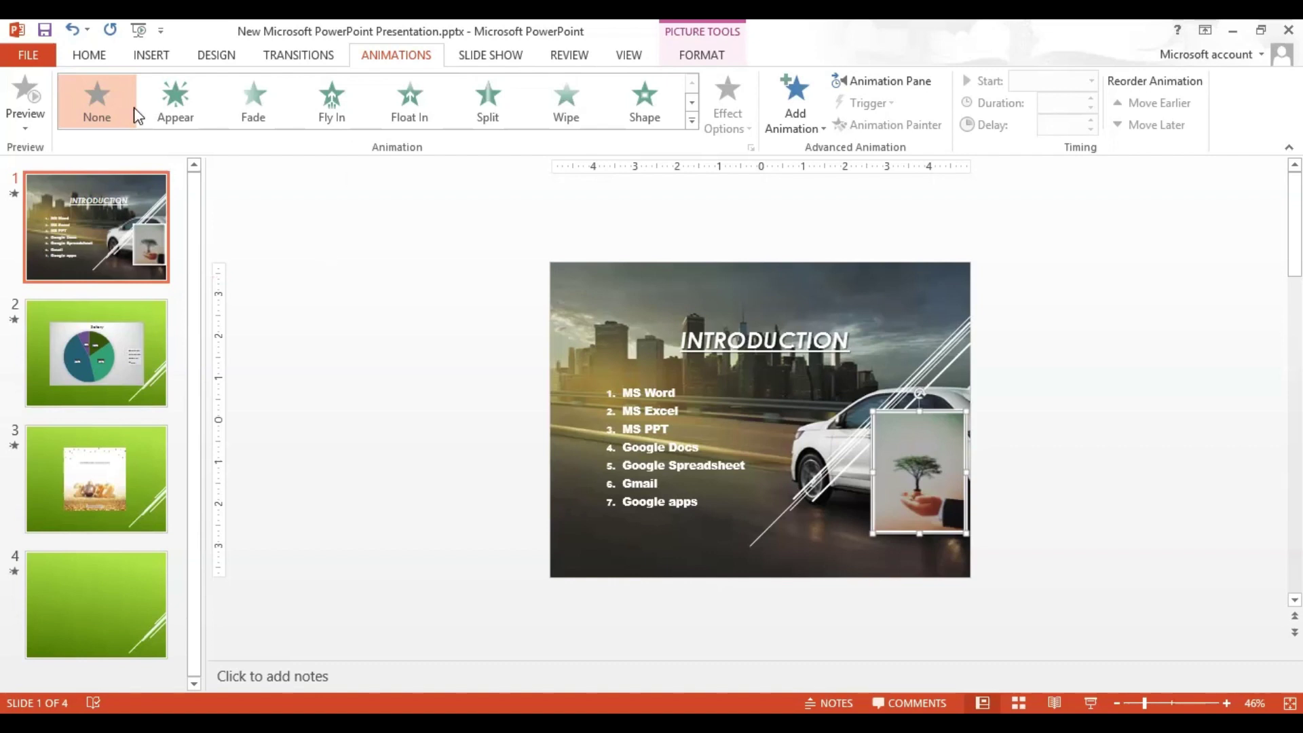
left_click(333, 109)
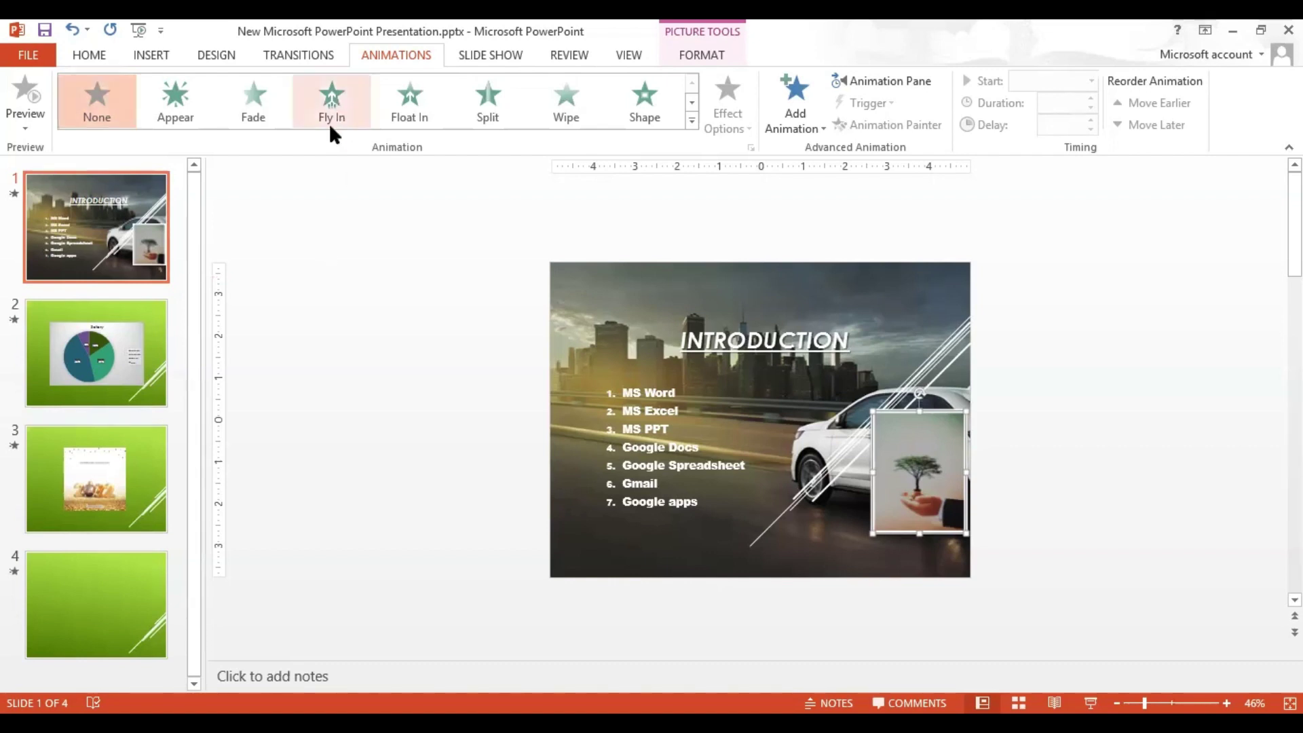
left_click(333, 116)
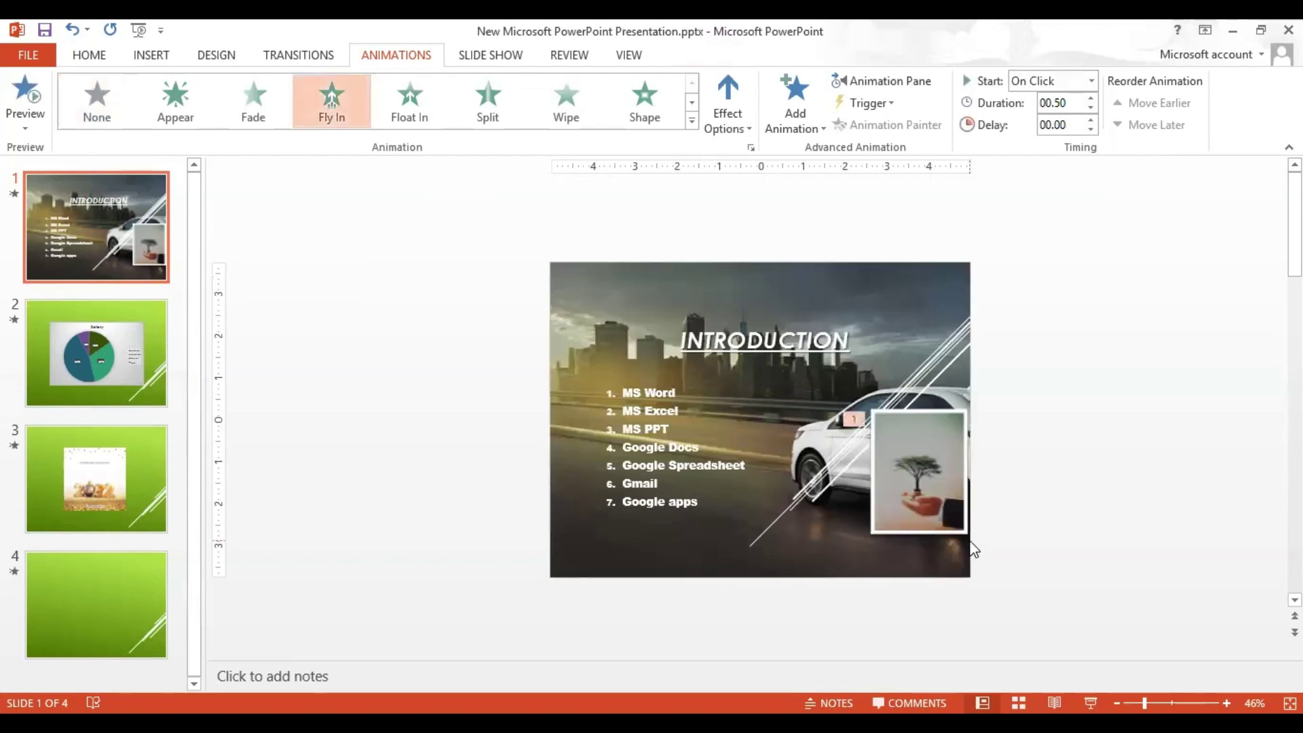
left_click(406, 128)
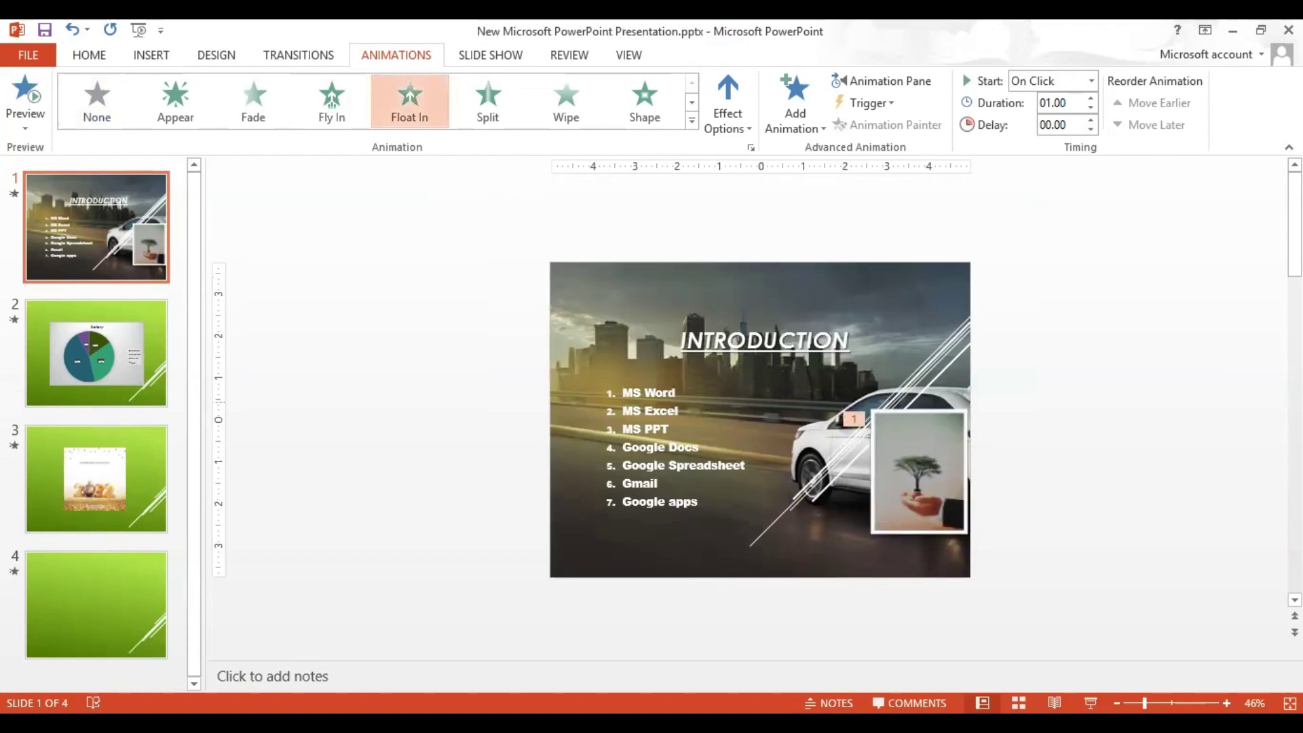
left_click(49, 244)
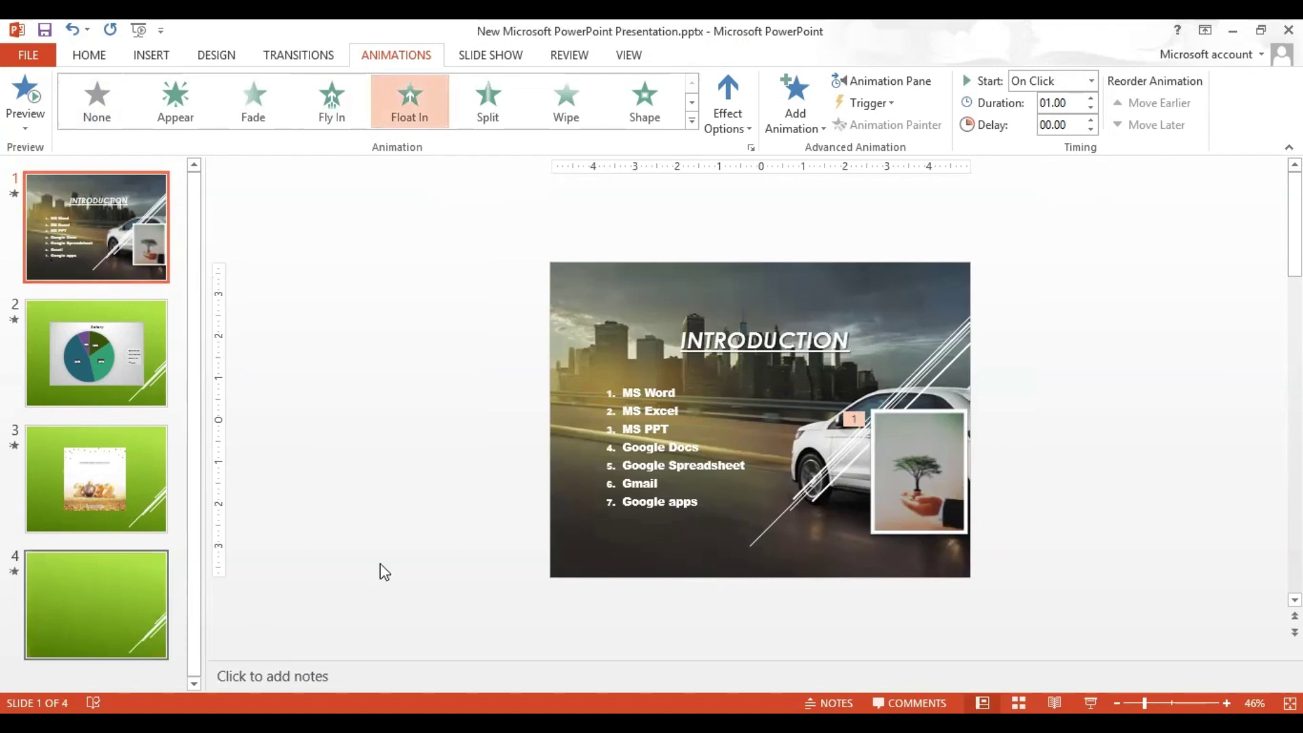
left_click(95, 610)
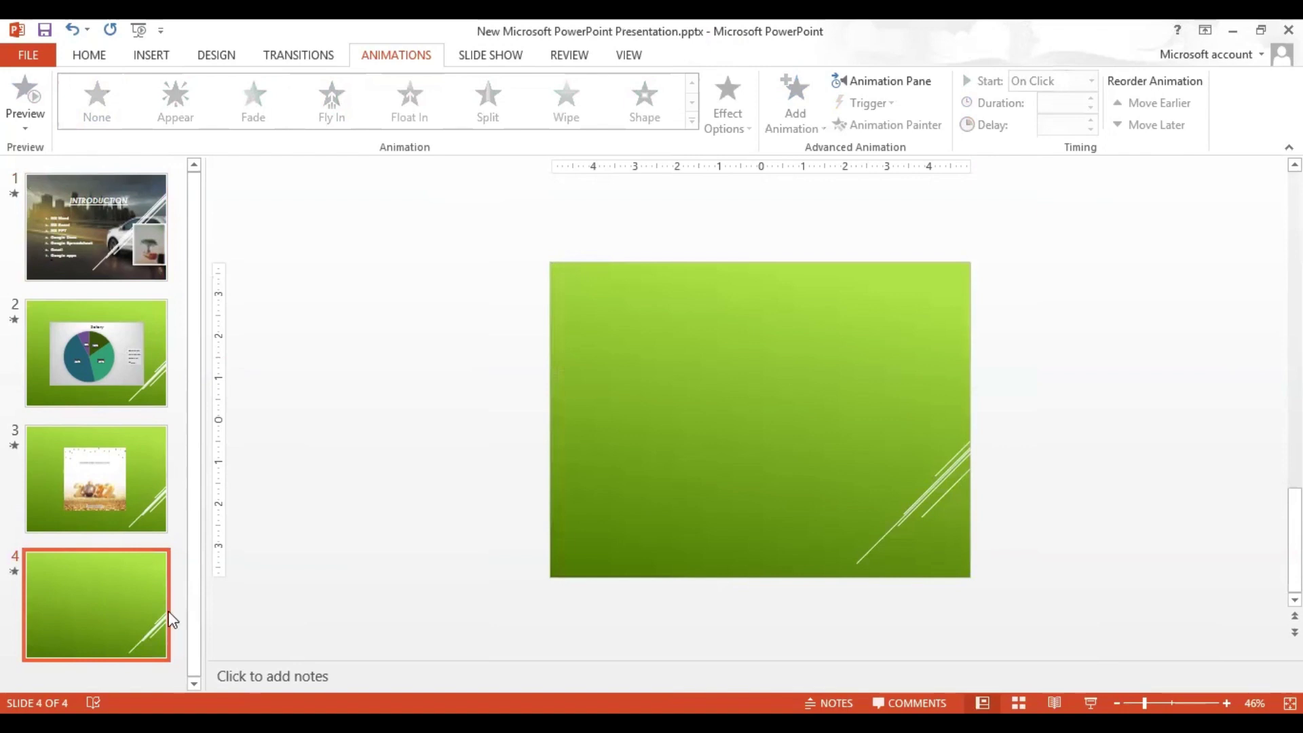
Step: Delete the empty fourth slide, leaving a three-slide deck, and bring up the Slide Show options
key("Delete")
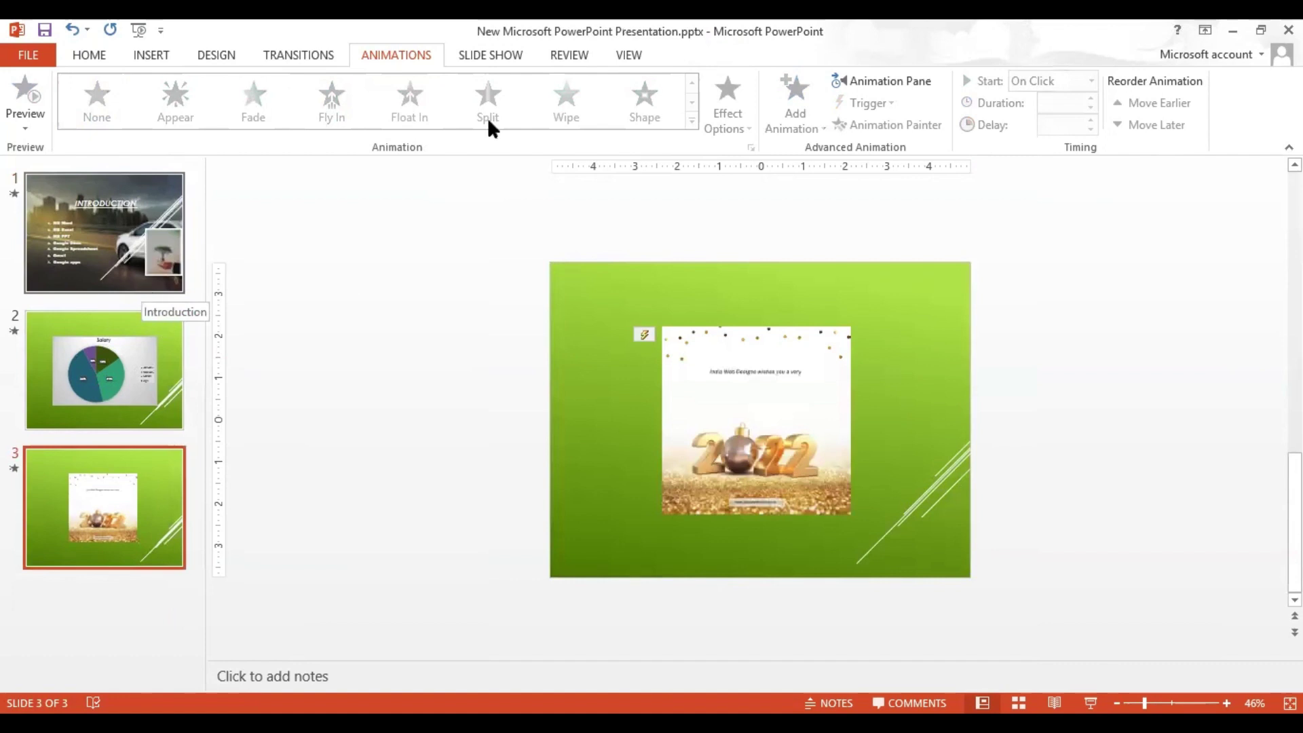
left_click(504, 65)
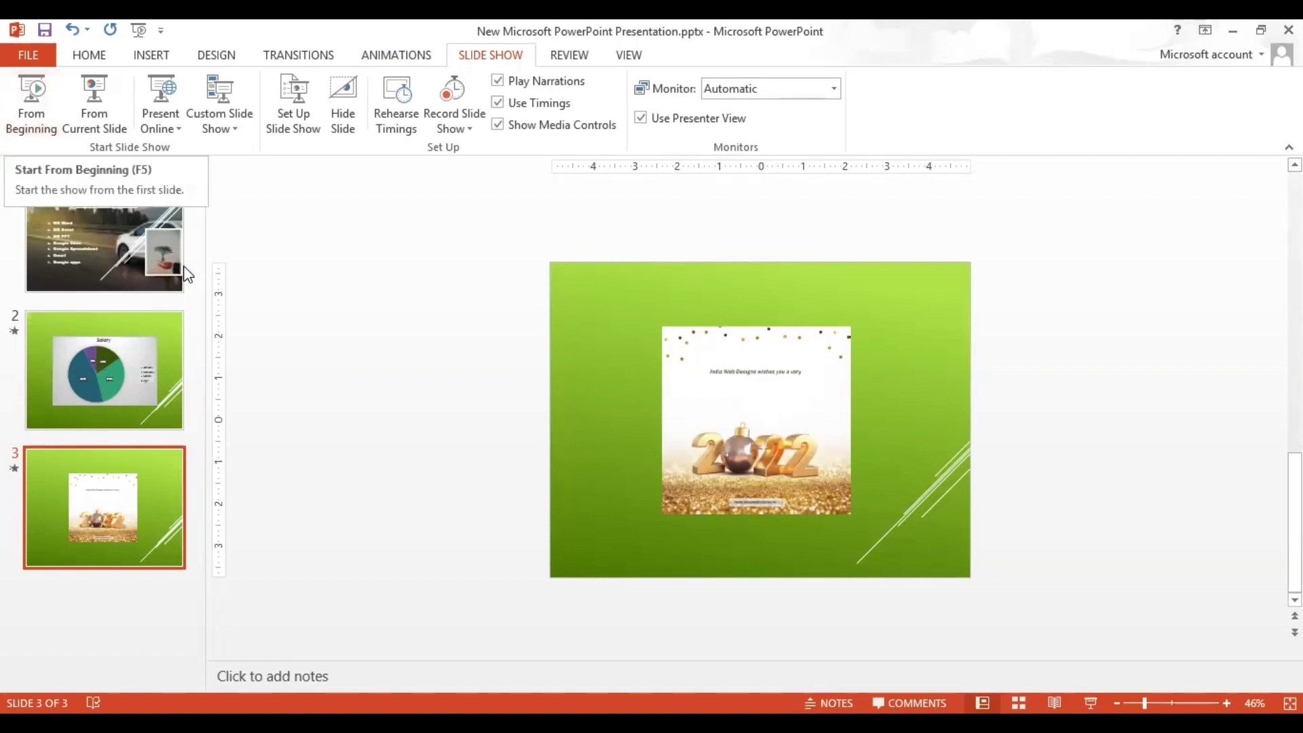
left_click(35, 108)
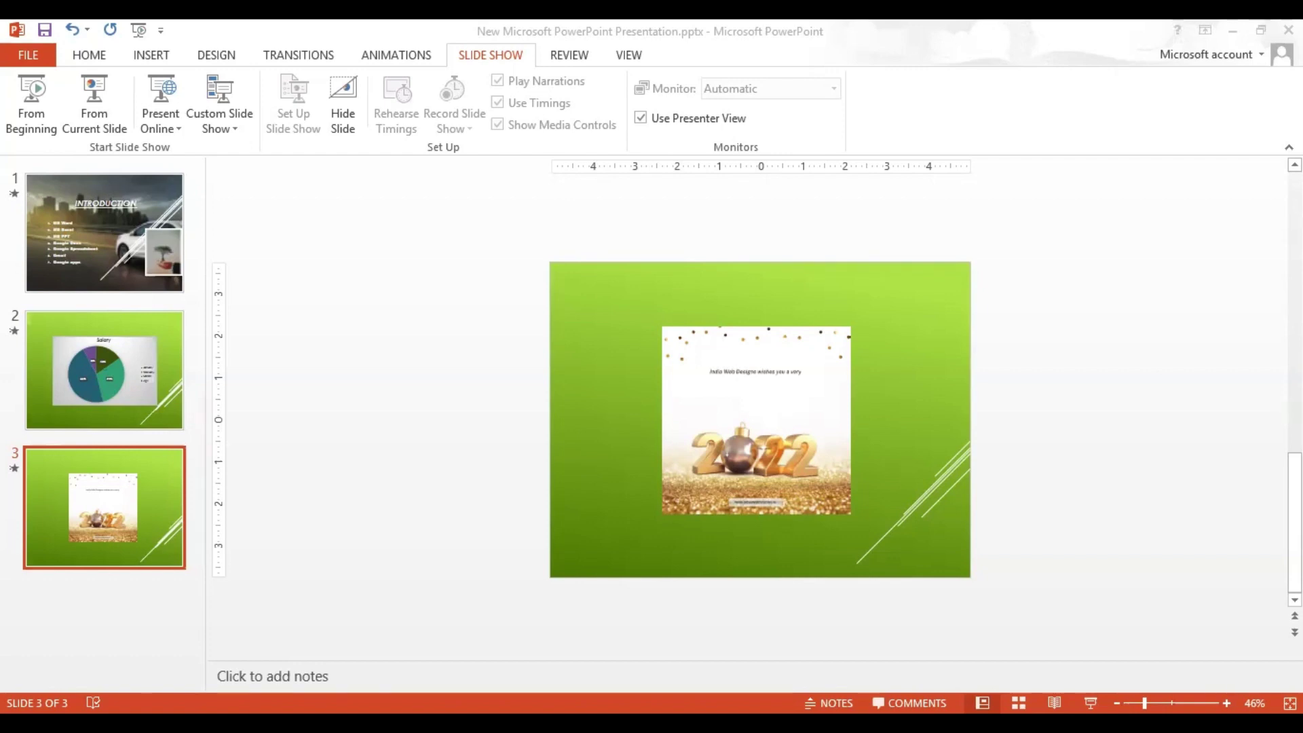
Step: Present from the New Year slide with Shift+F5, moving through Salary to the Introduction slide
key("shift+F5")
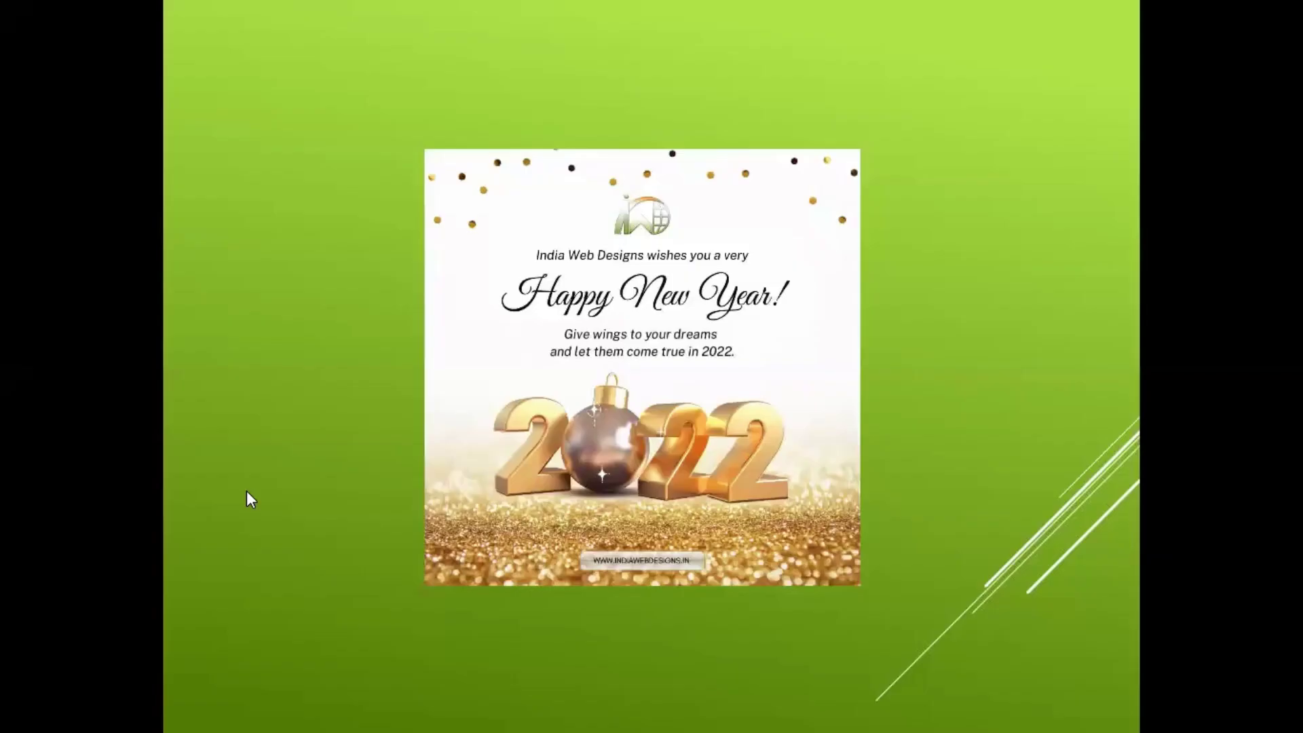
key("Right")
mouse_move(217, 714)
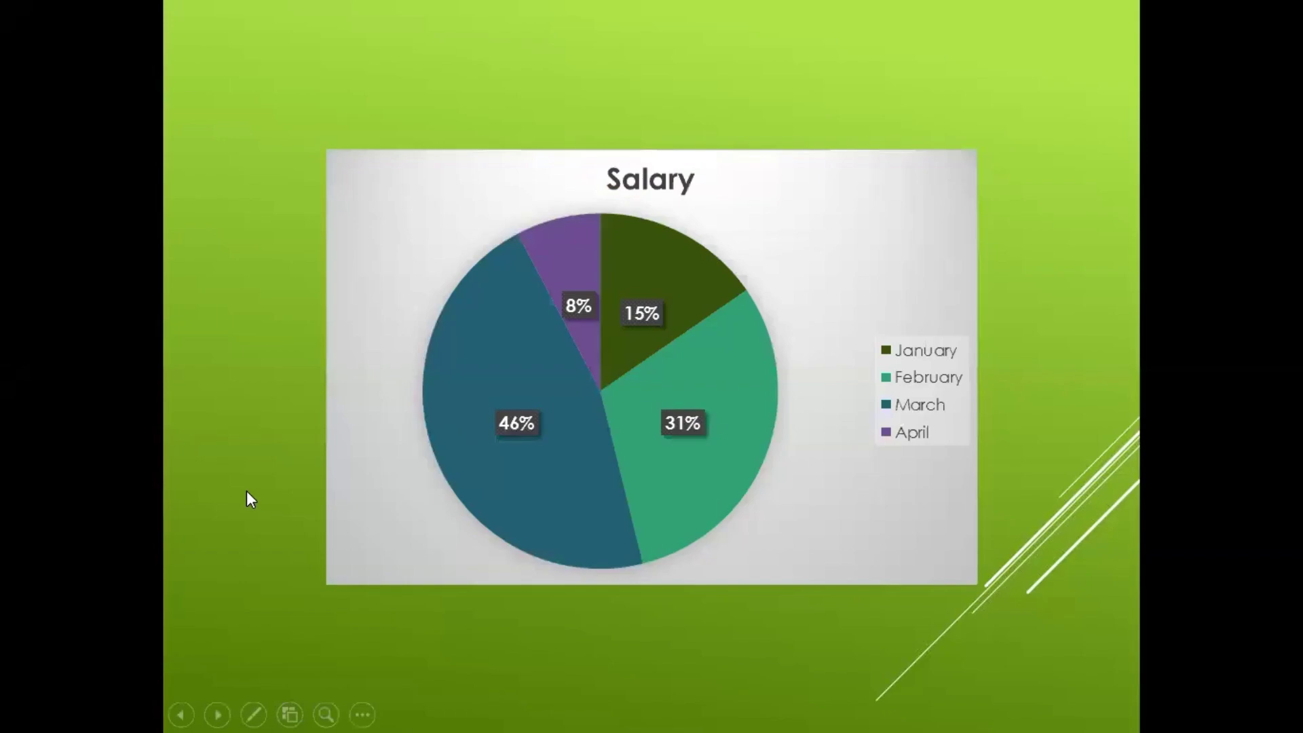
key("Right")
key("Right")
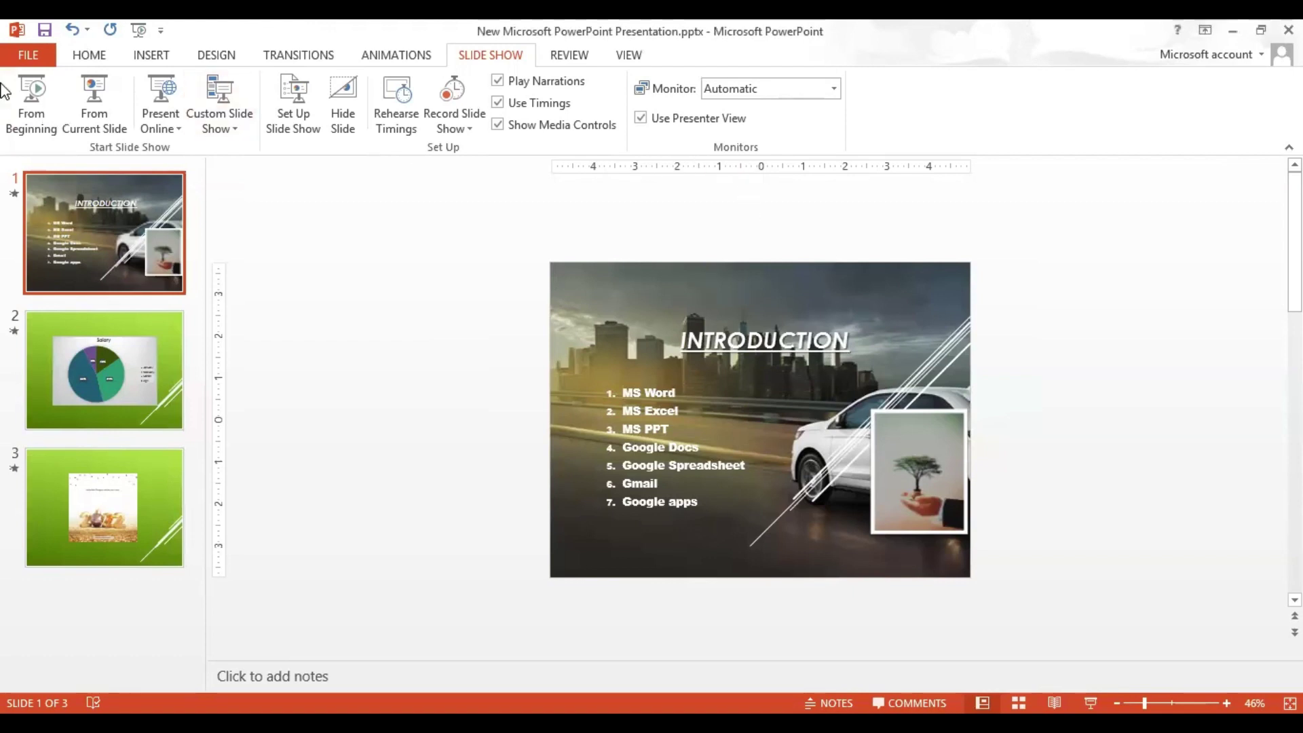
Step: Run the show from slide 1, reveal the tree picture, and advance past the Salary chart to New Year
left_click(31, 107)
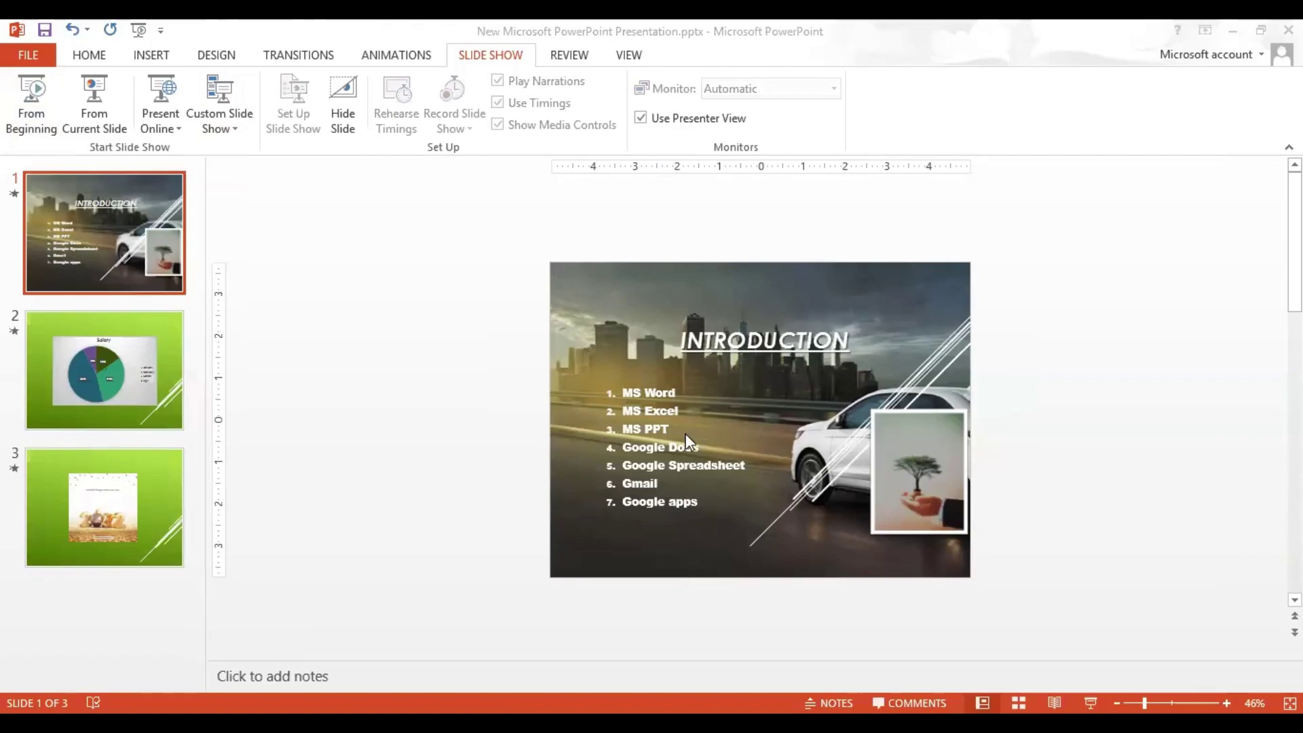
key("F5")
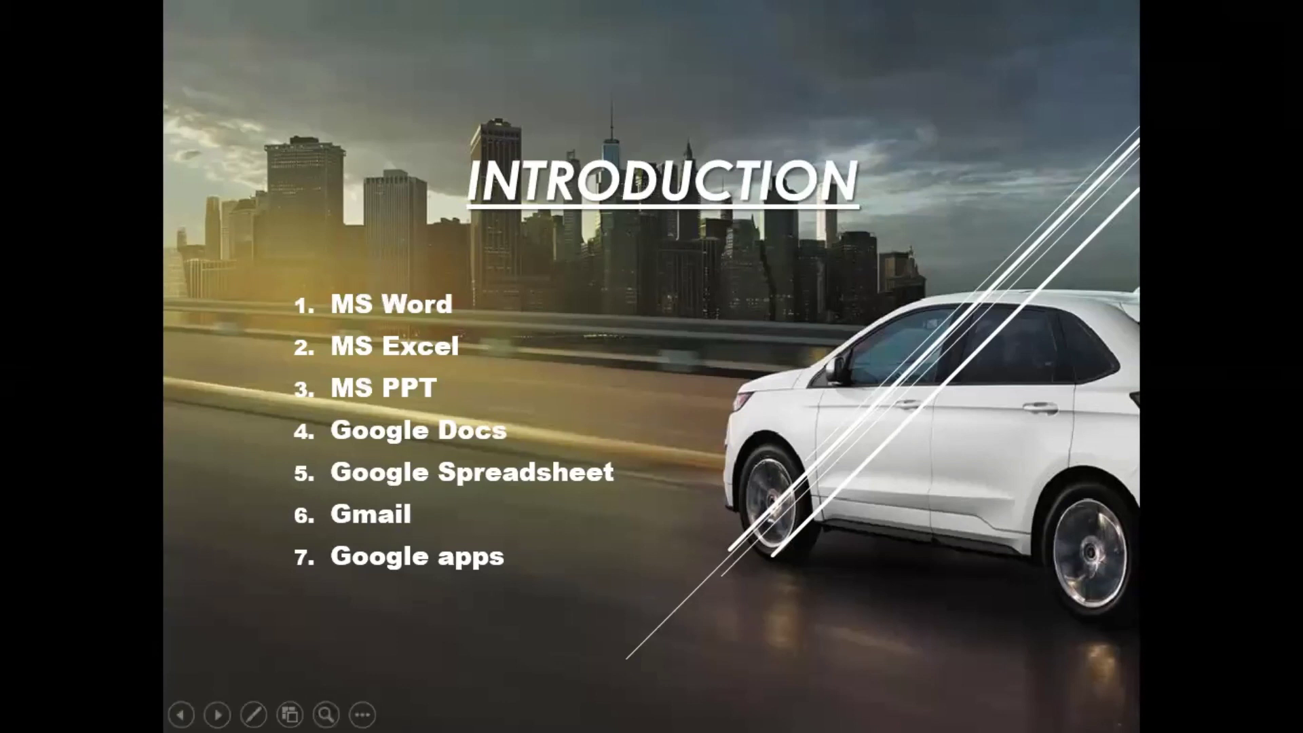
left_click(1241, 380)
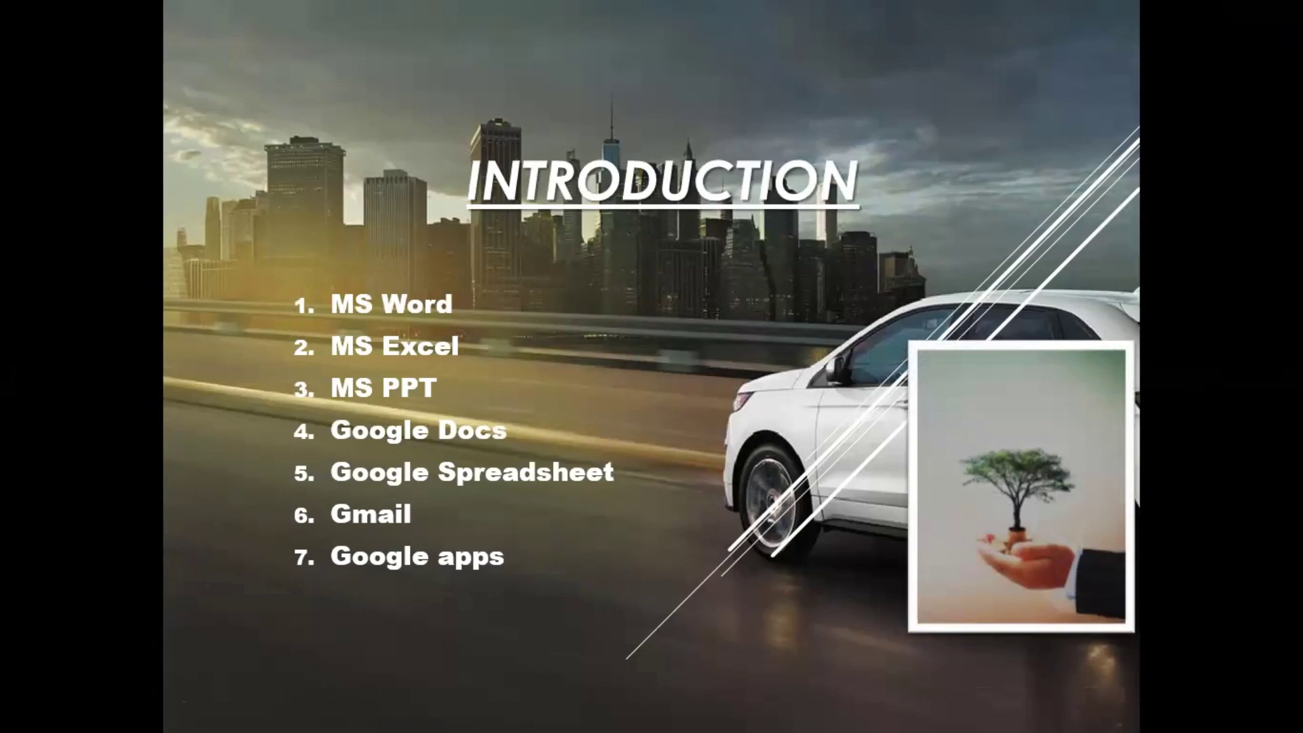
left_click(1198, 389)
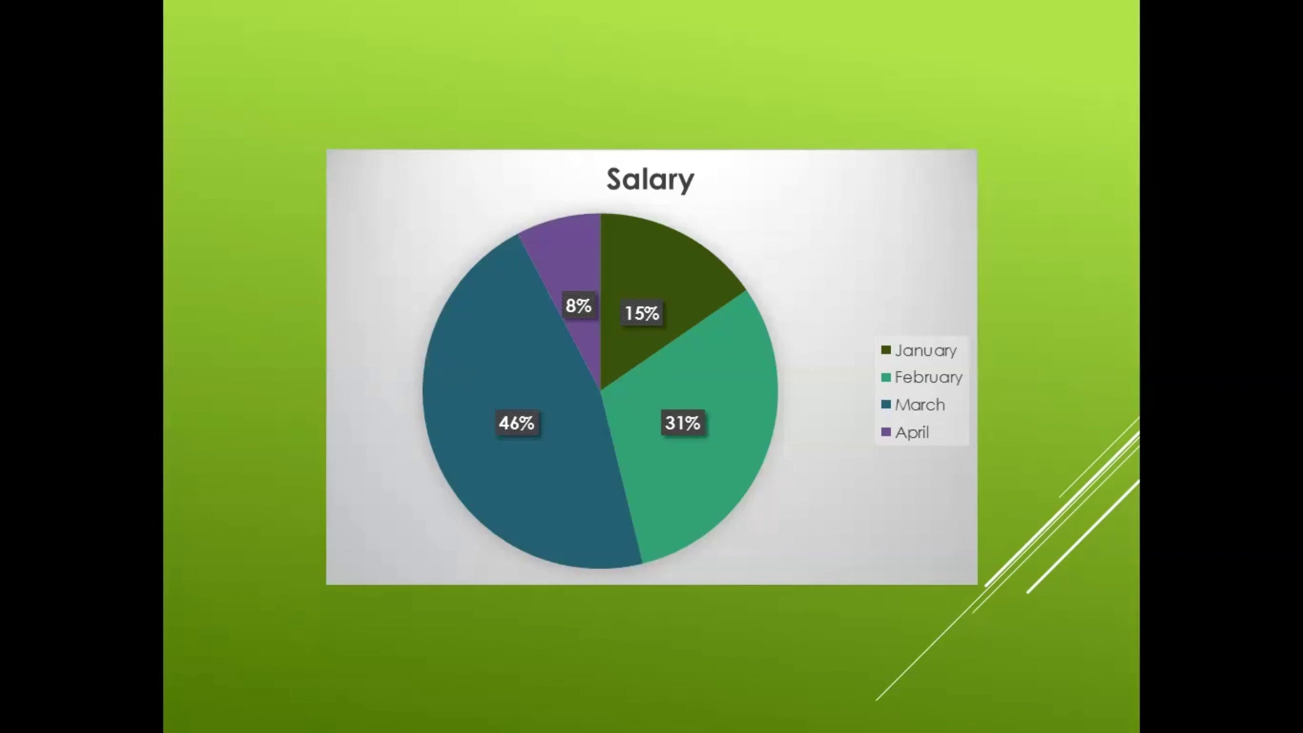
left_click(1215, 307)
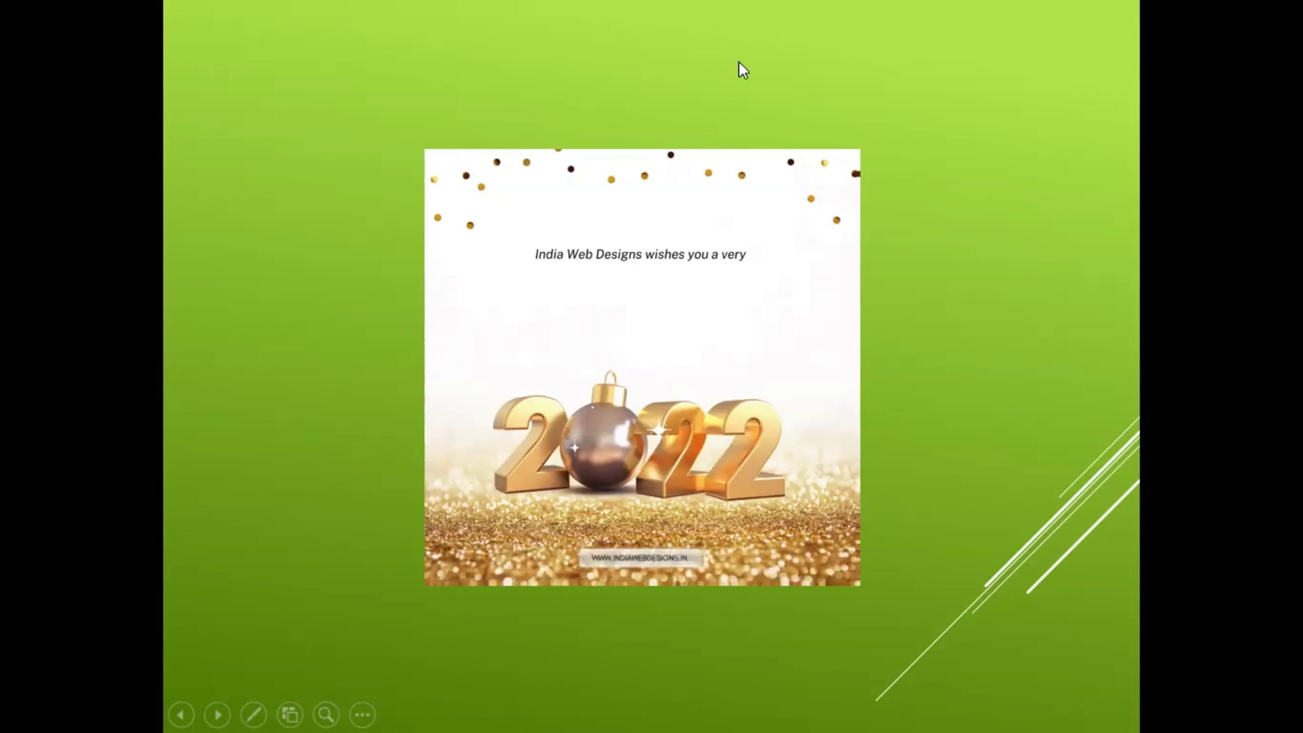
Step: Play, pause, rewind and replay the New Year video, then advance to end the show
left_click(472, 559)
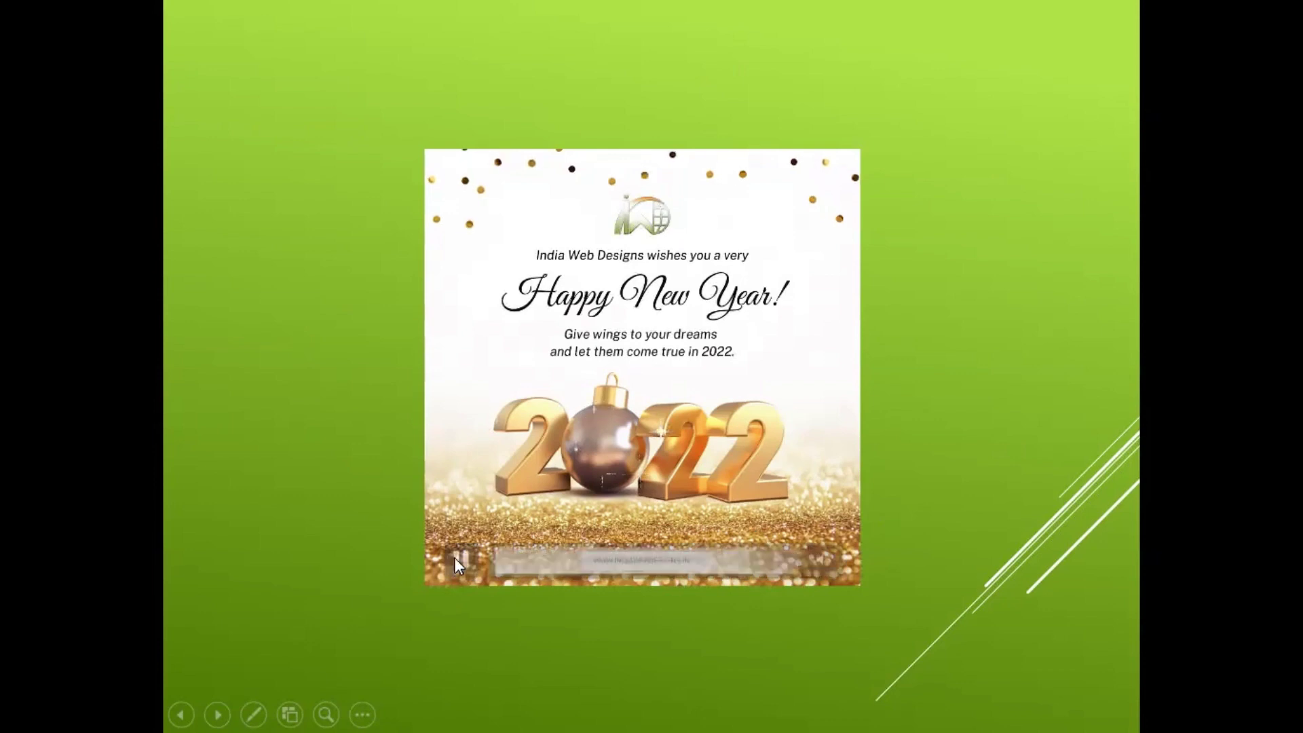
left_click(458, 559)
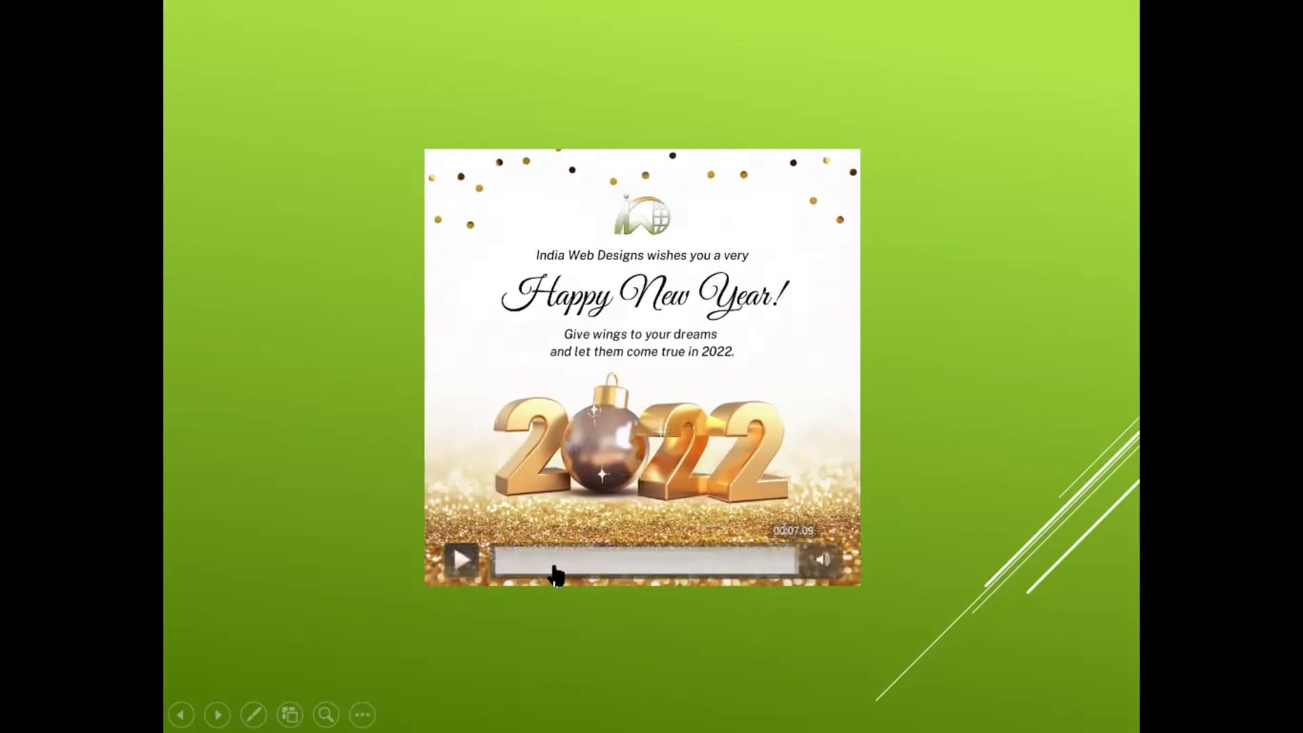
left_click_drag(555, 575, 502, 564)
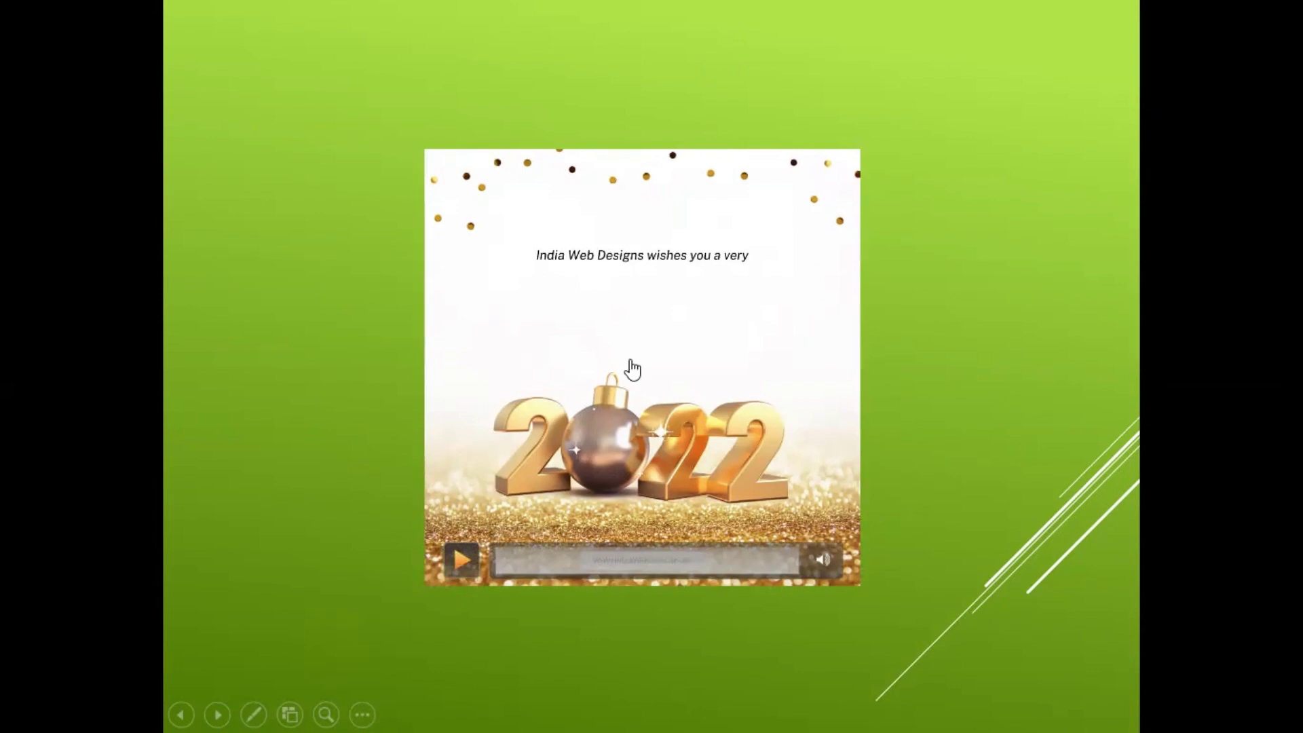
left_click(727, 384)
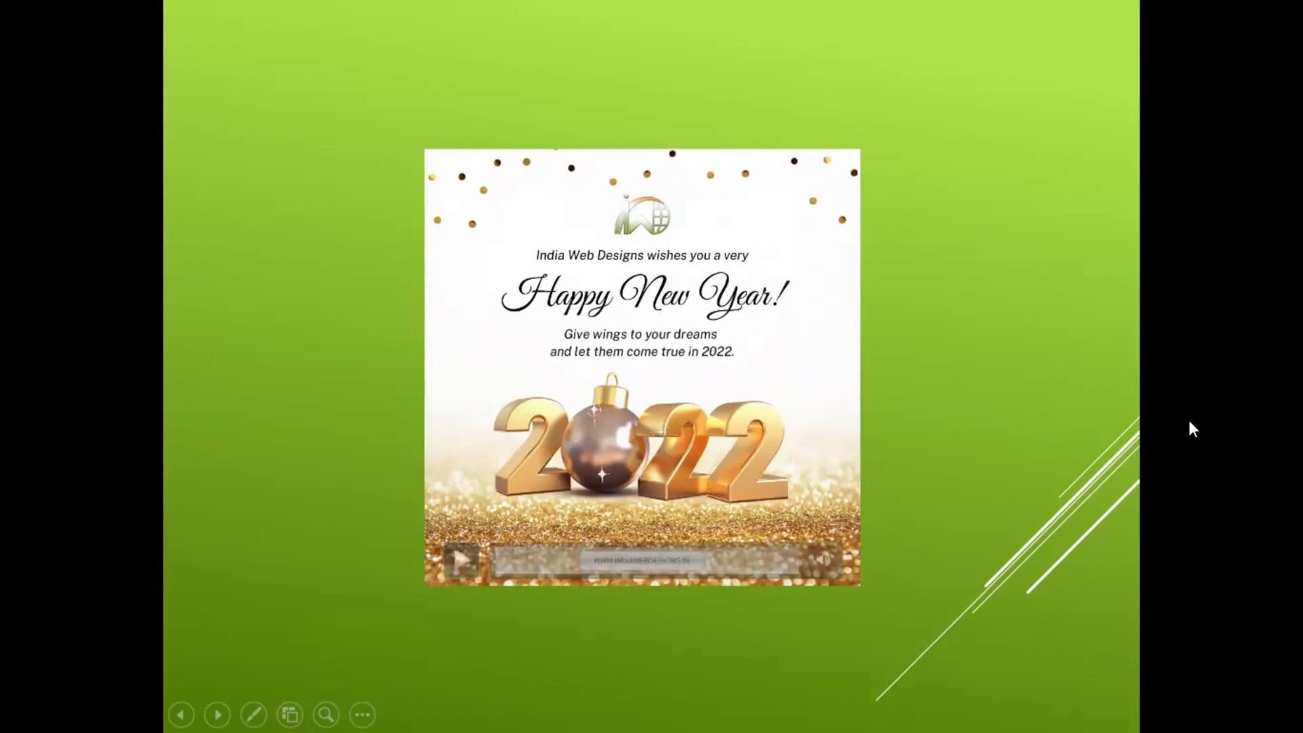
left_click(1160, 390)
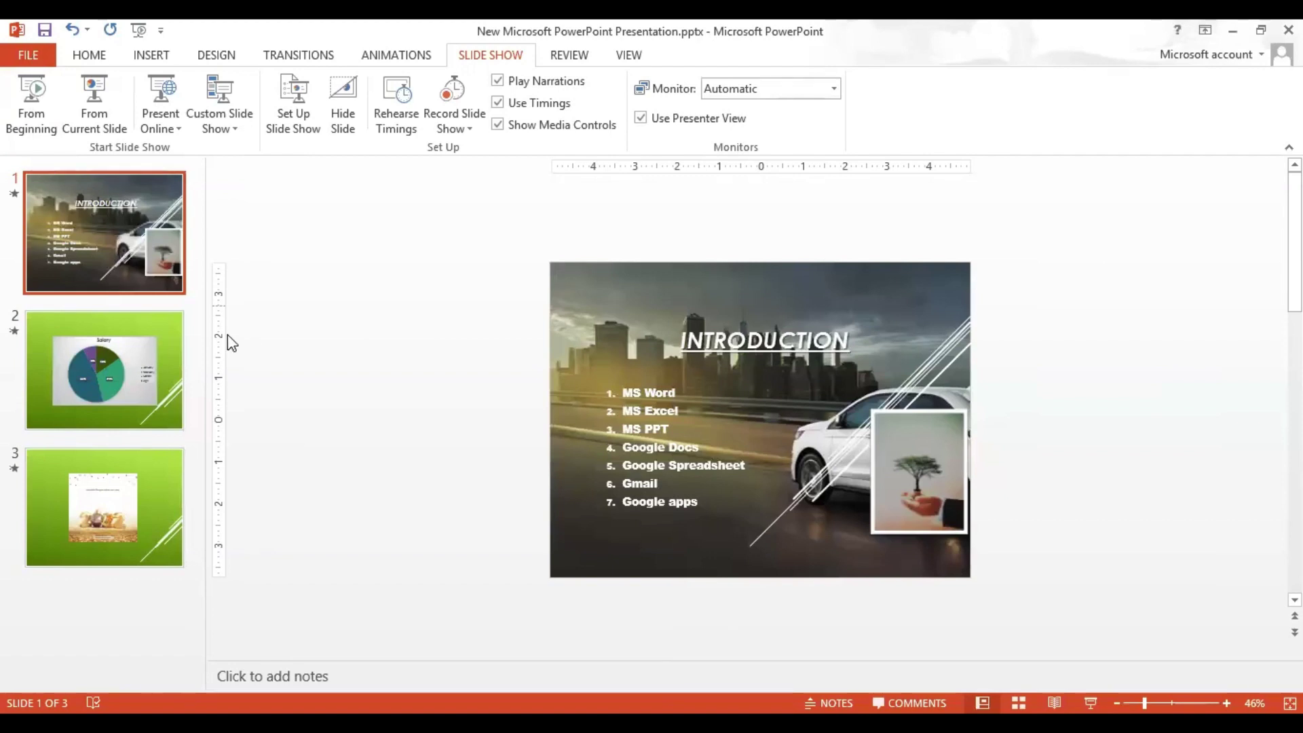
Step: Open Save As on the Desktop, keeping the file type as PowerPoint Presentation (*.pptx)
left_click(47, 54)
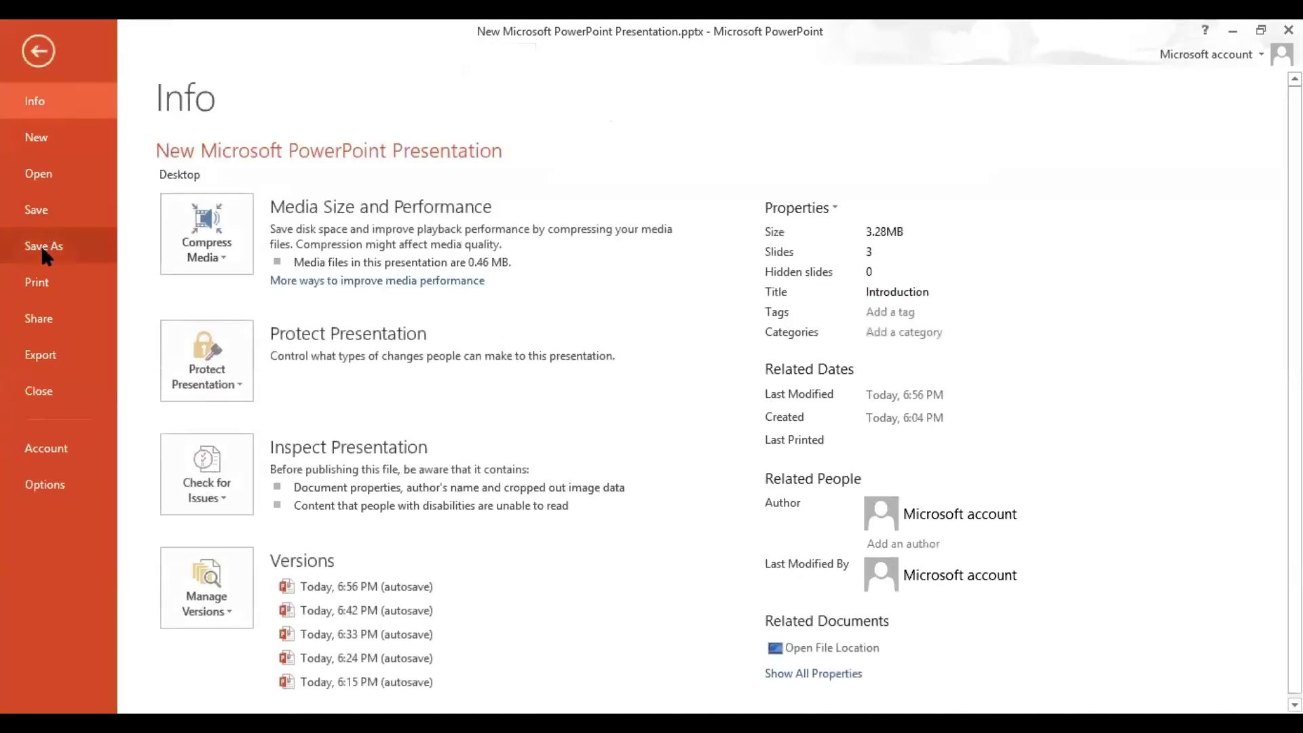
left_click(43, 249)
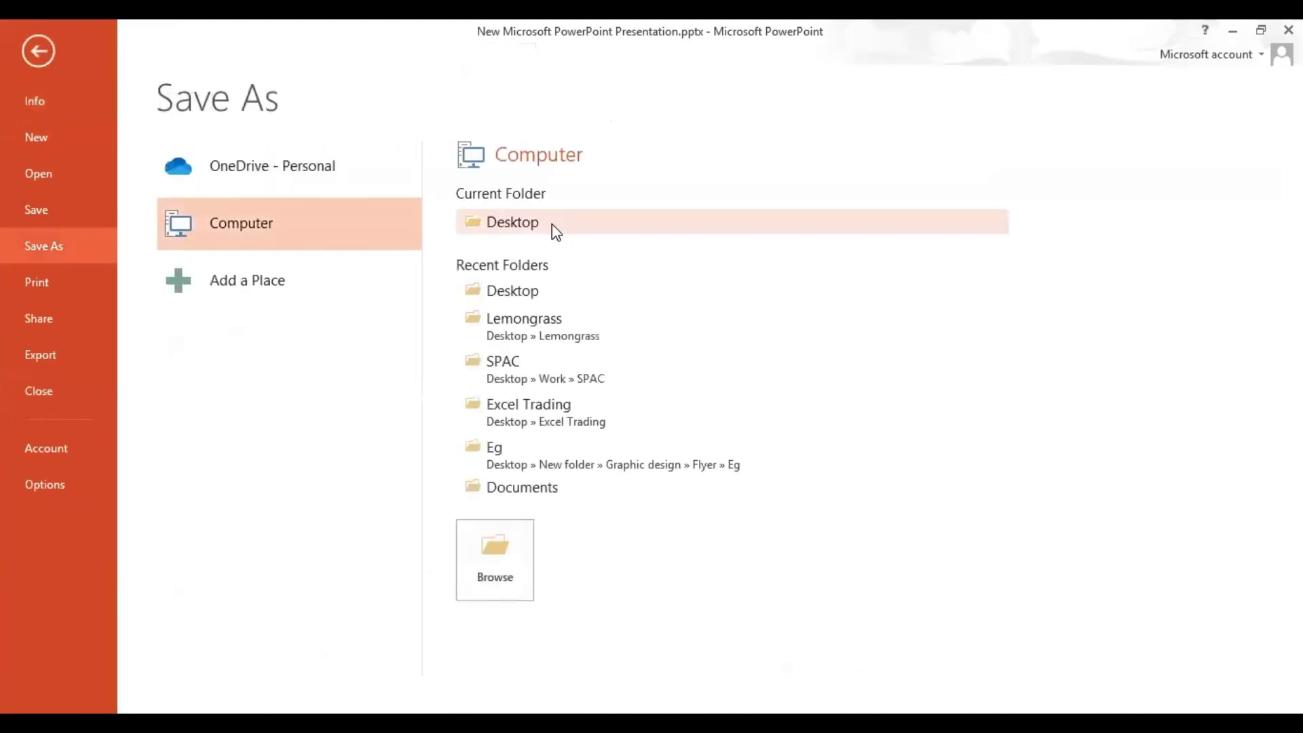
left_click(551, 224)
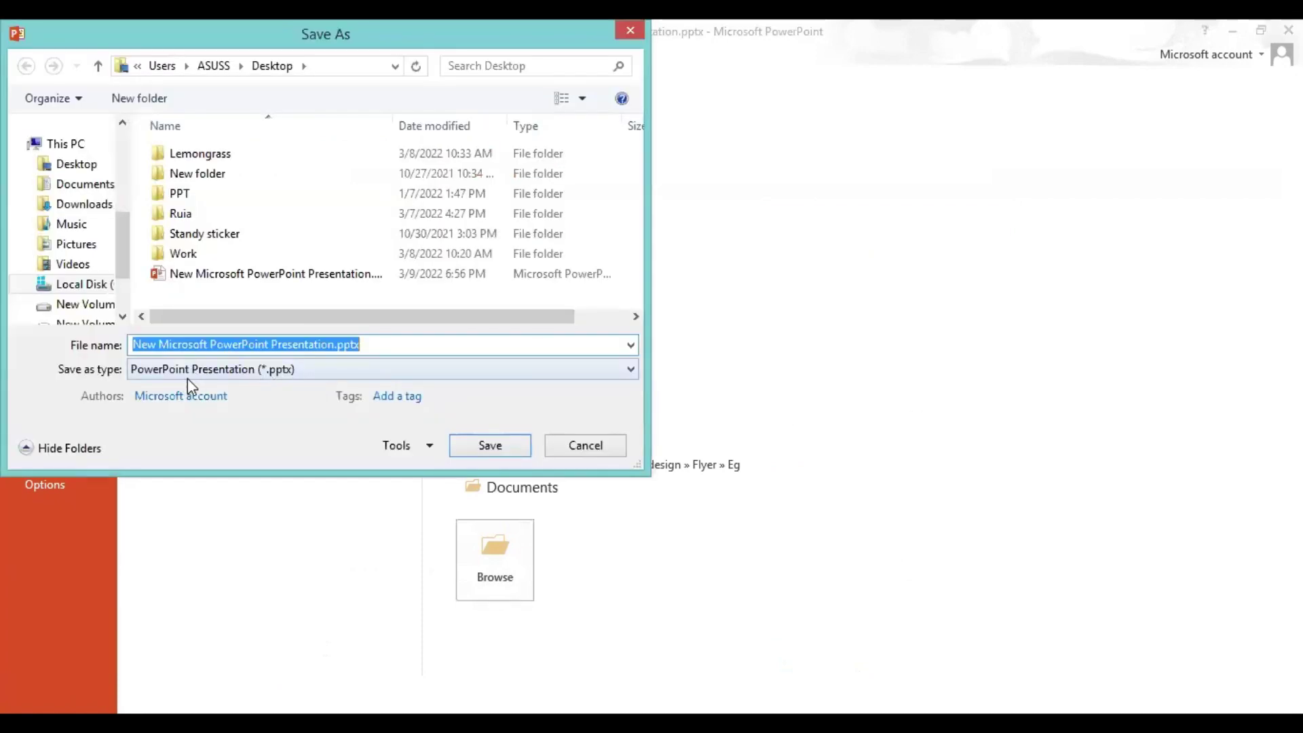
left_click(188, 374)
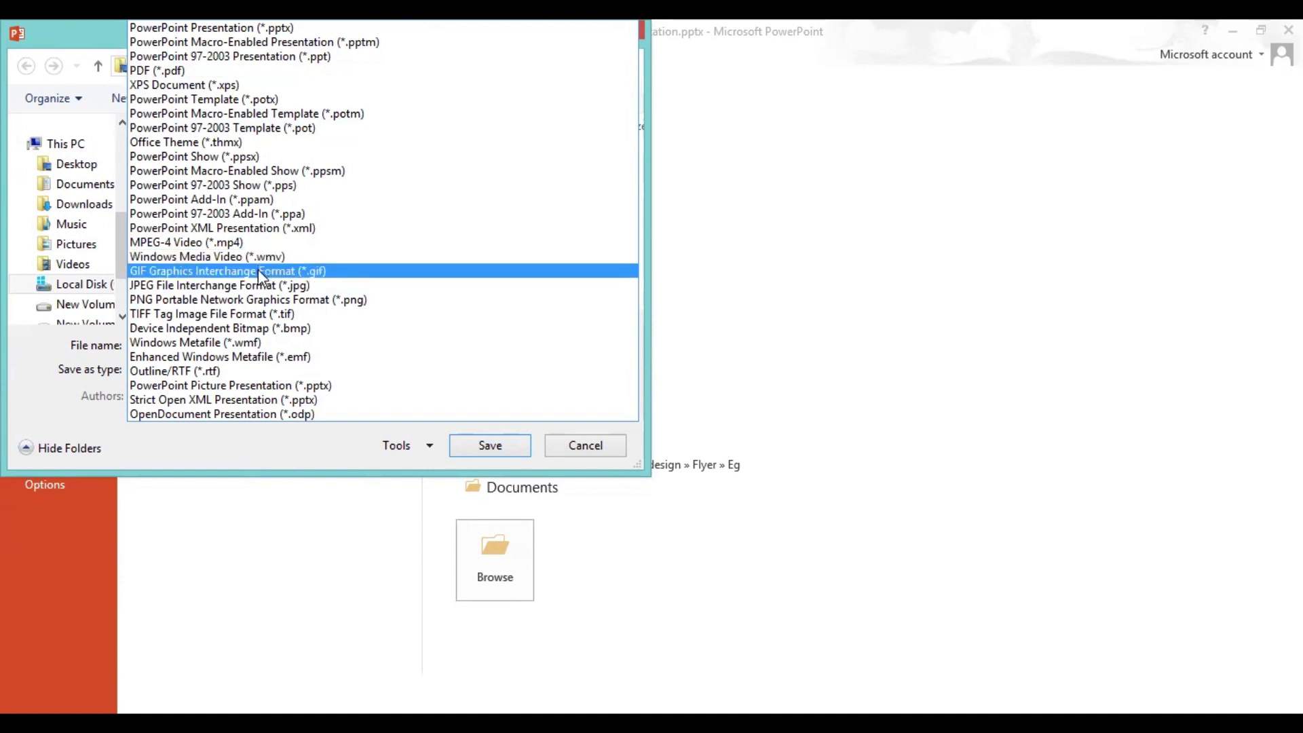
left_click(617, 450)
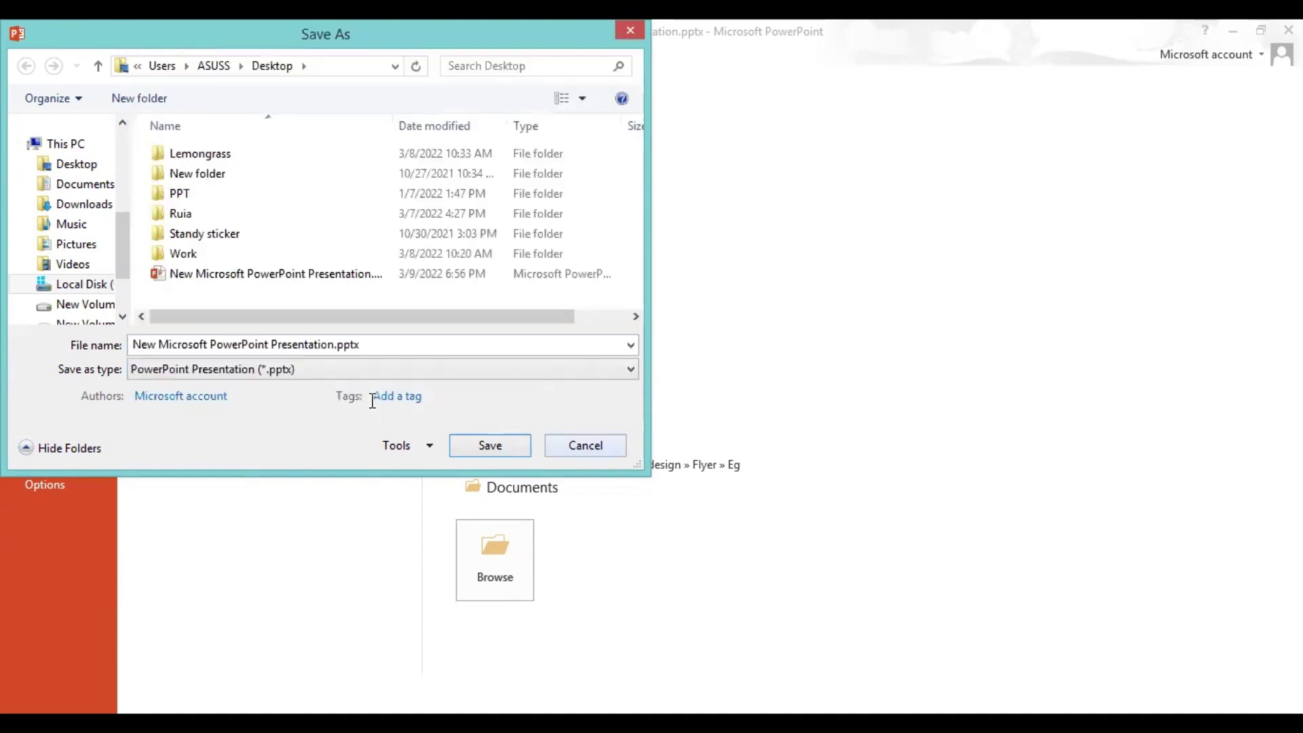